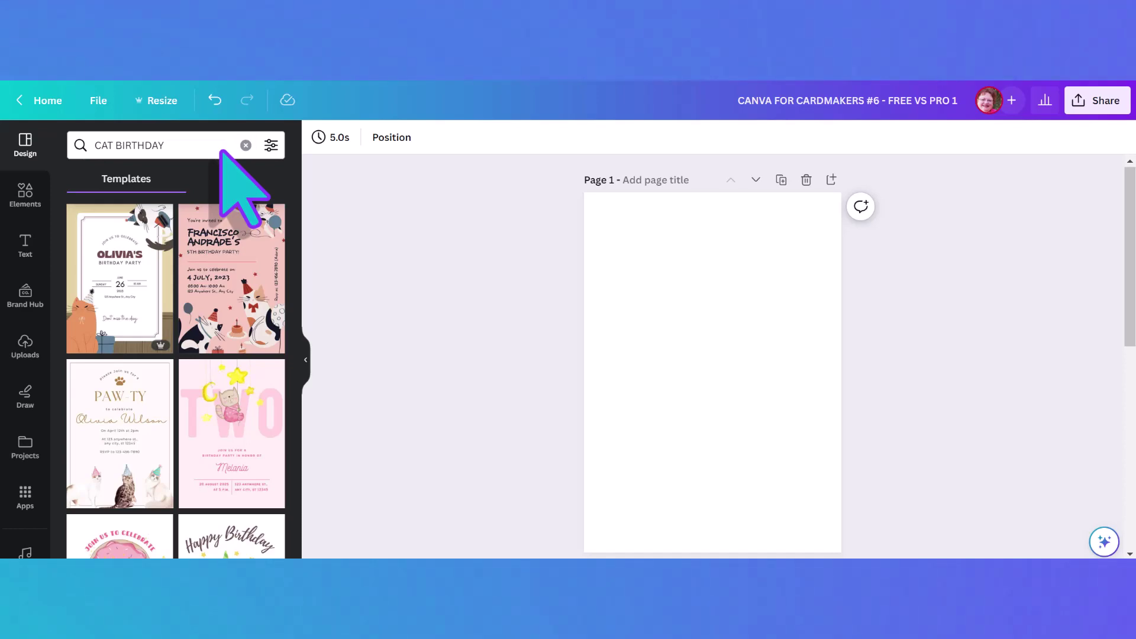
- Apply the cat-in-party-hat "Happy Birthday, Dad!" card template to page 1 and return to the template results
scroll(216, 310, "down", 3)
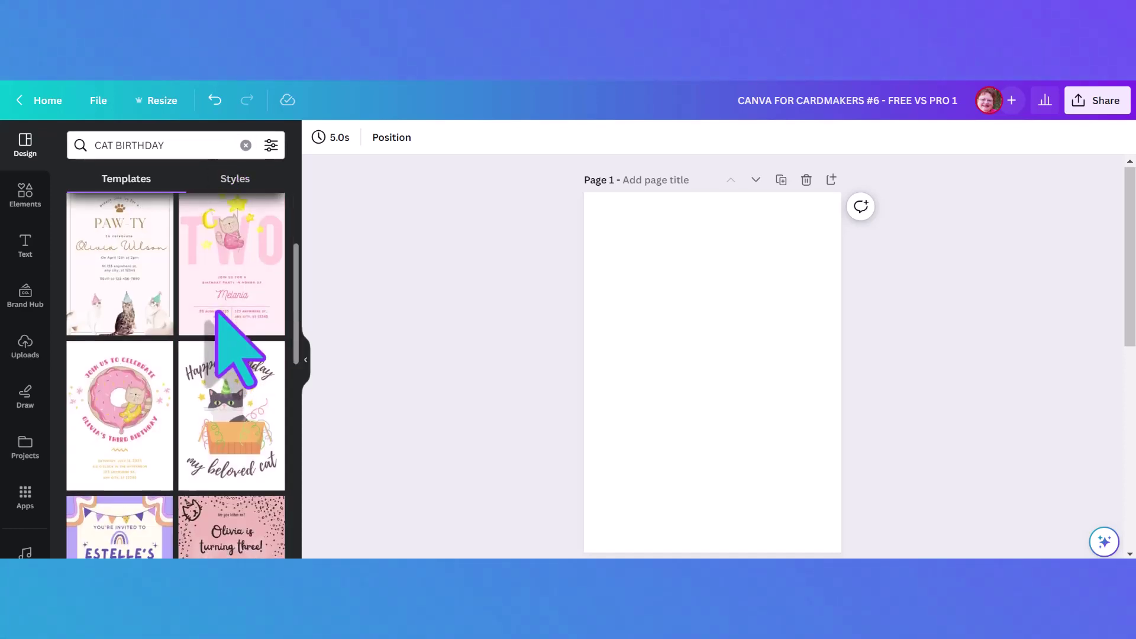
scroll(216, 310, "down", 3)
scroll(216, 310, "down", 5)
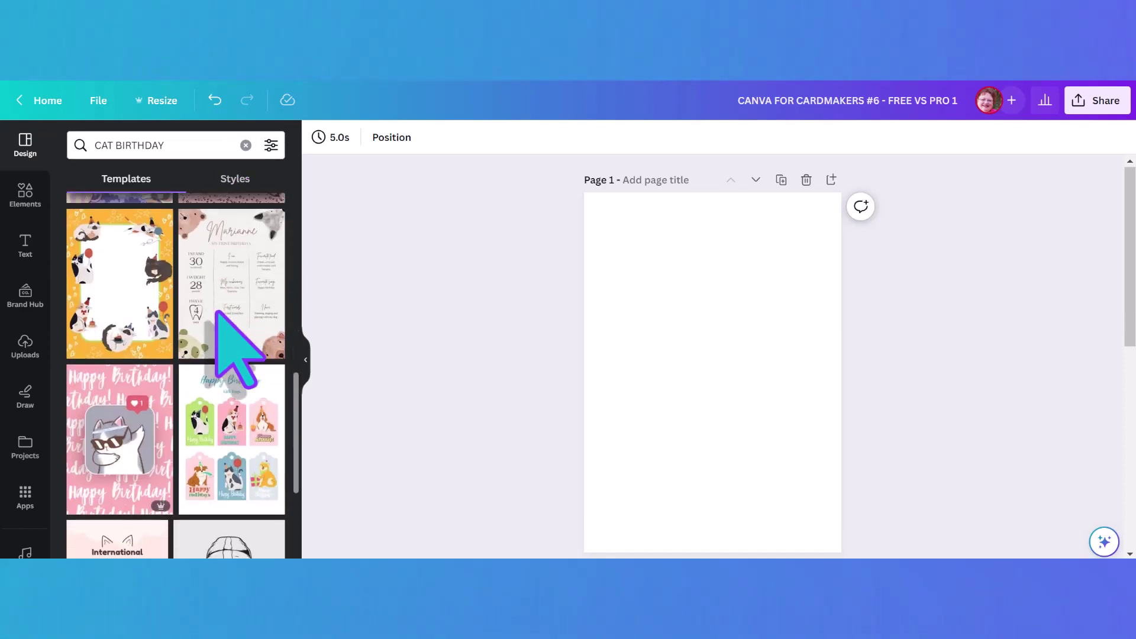
scroll(216, 310, "down", 10)
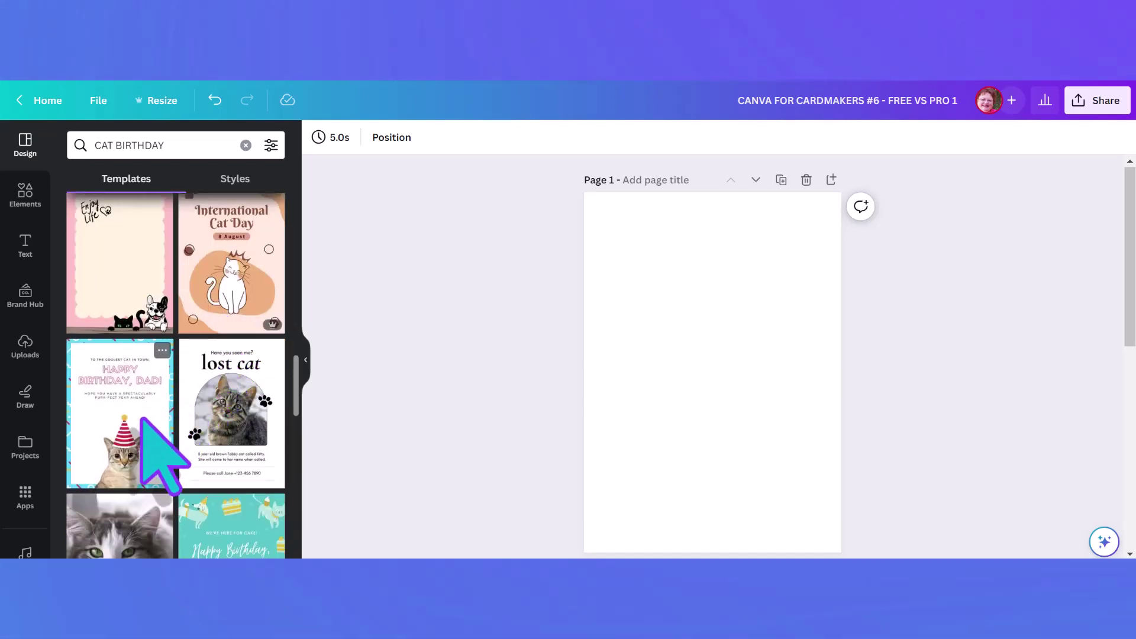
left_click(142, 408)
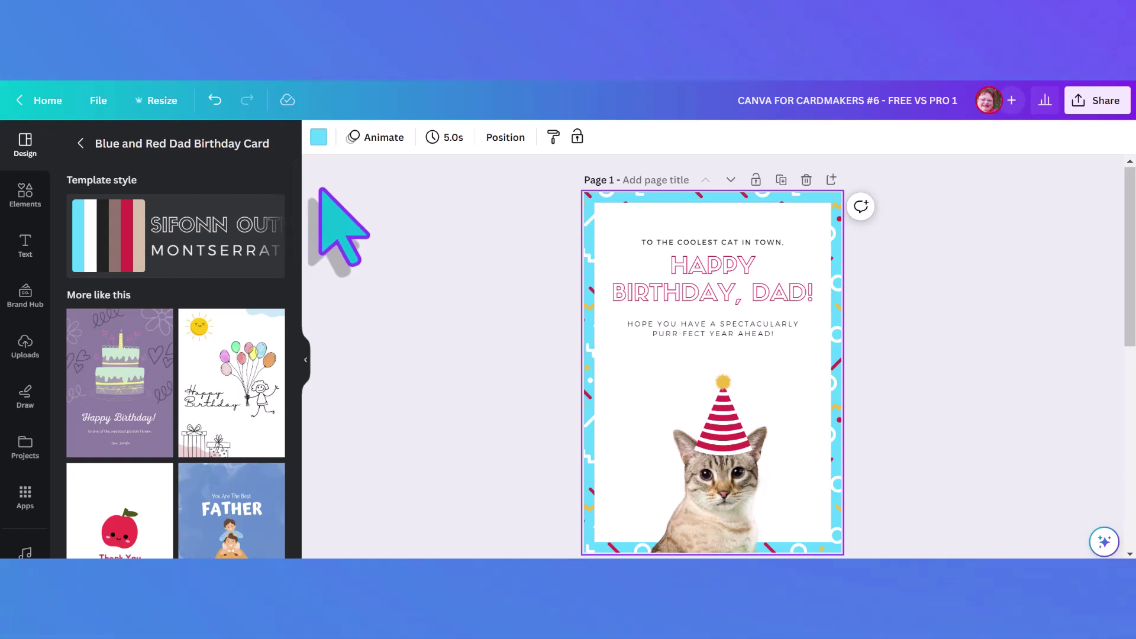
left_click(81, 143)
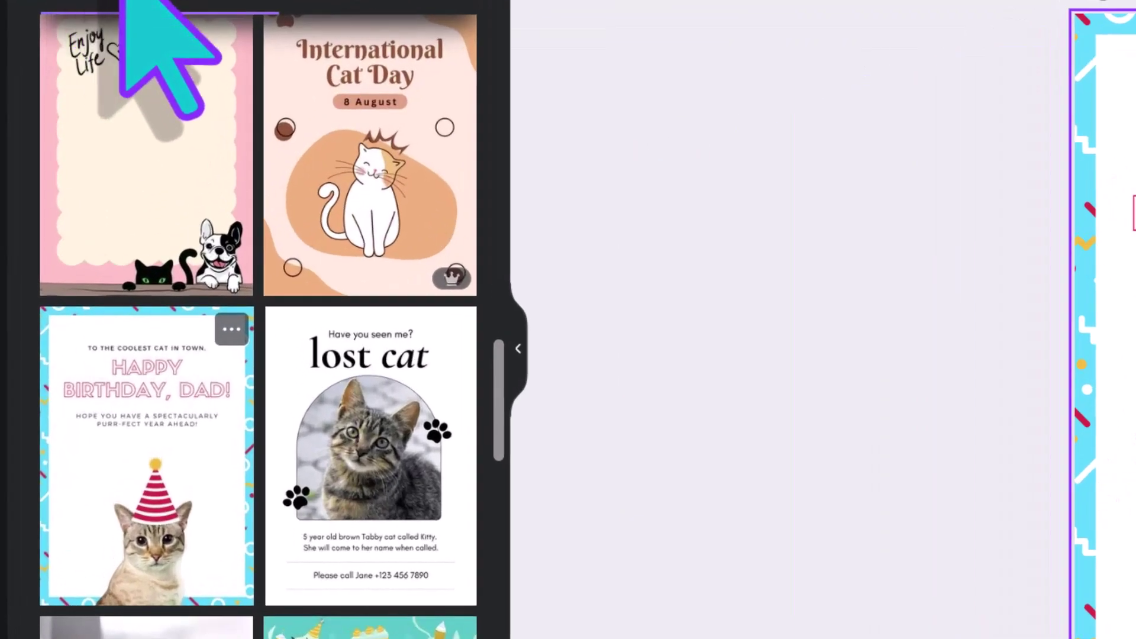
- Check whether the abstract shapes pattern behind the birthday card is a free or Pro element, and deselect it
mouse_move(459, 298)
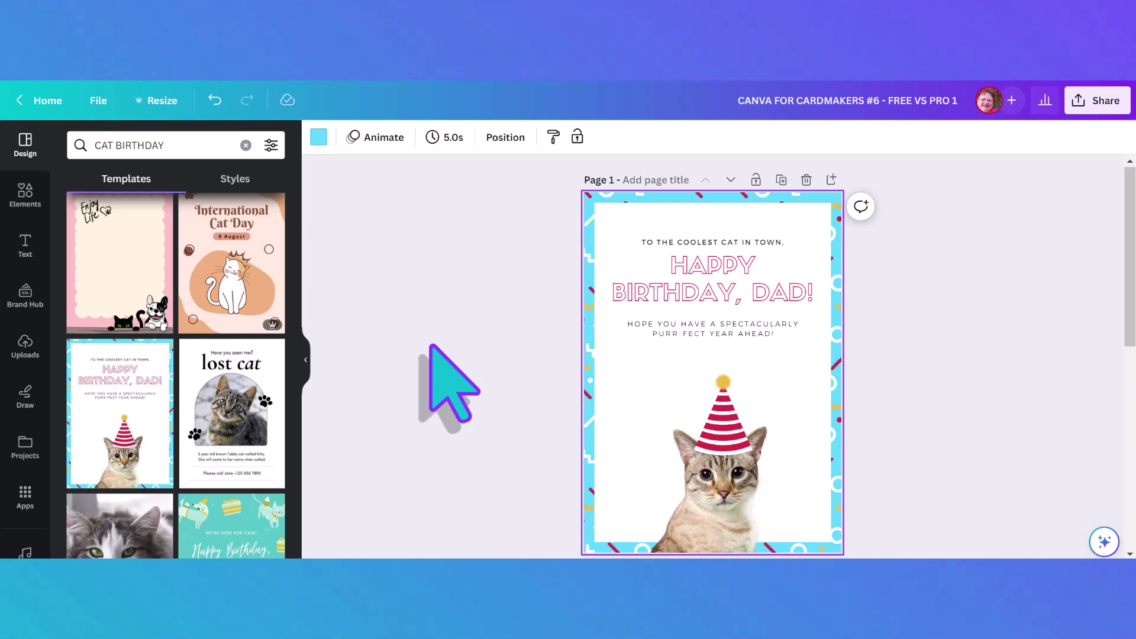
mouse_move(284, 327)
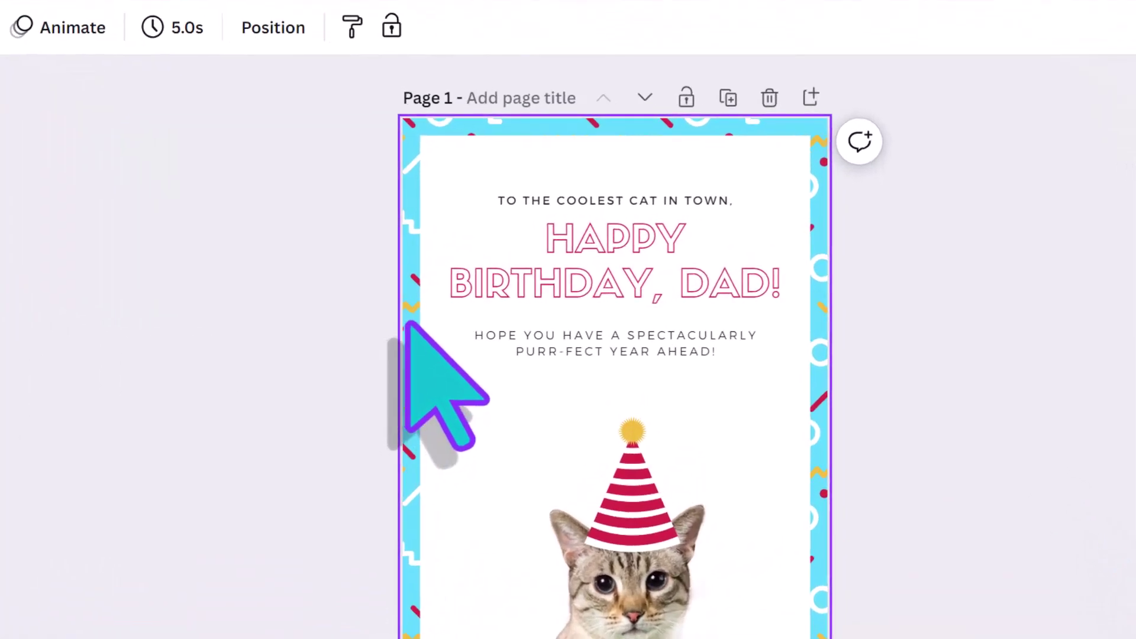
left_click(408, 326)
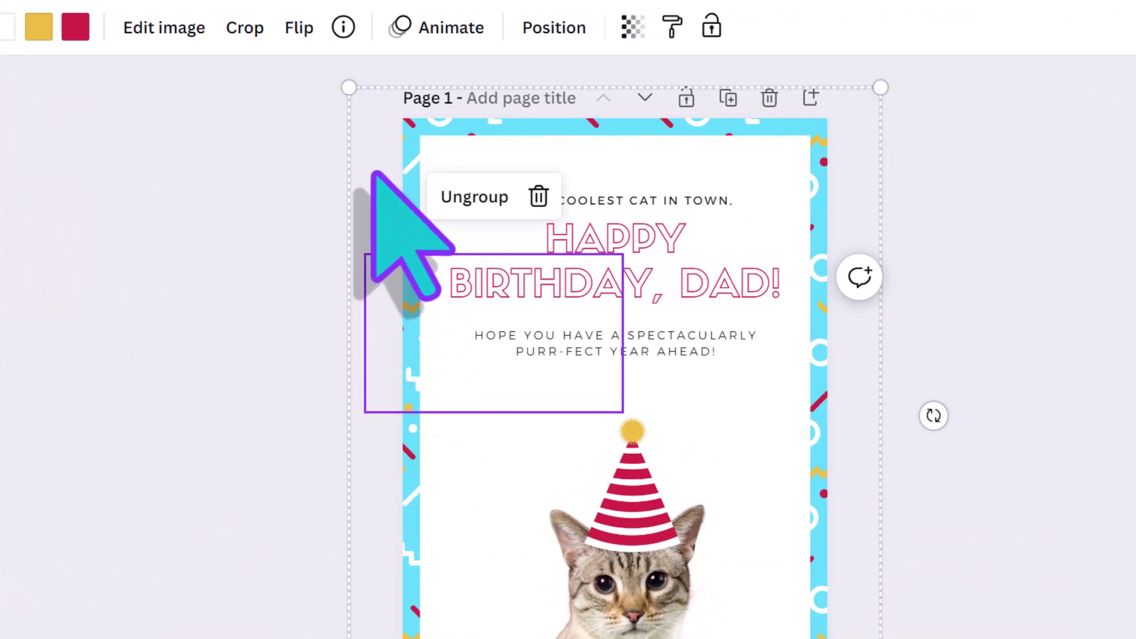
left_click(343, 26)
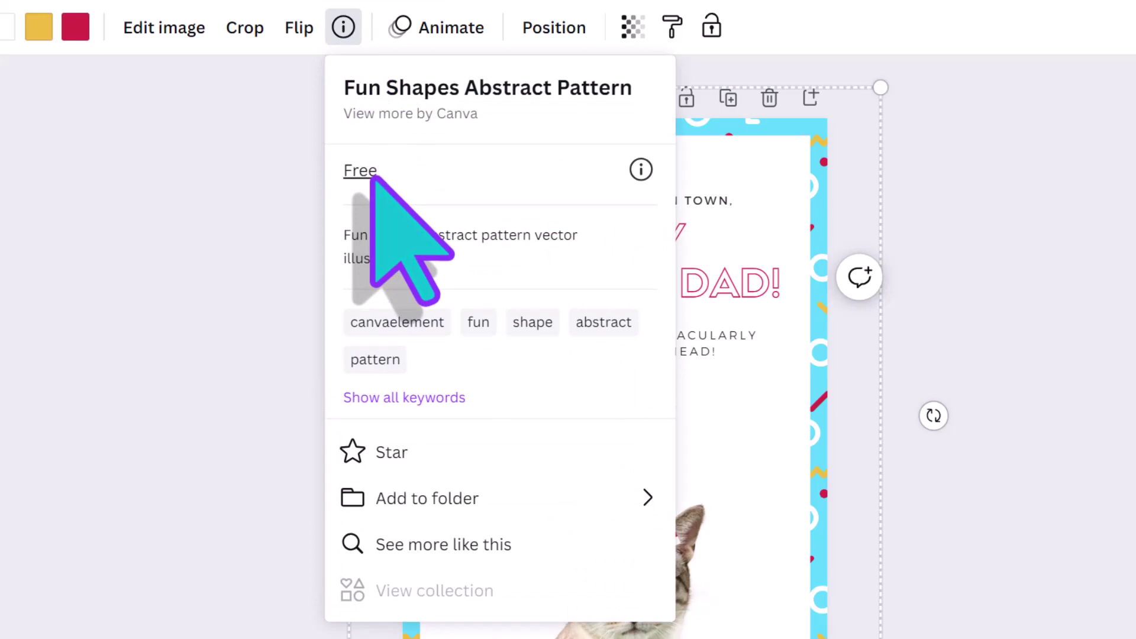
key("Escape")
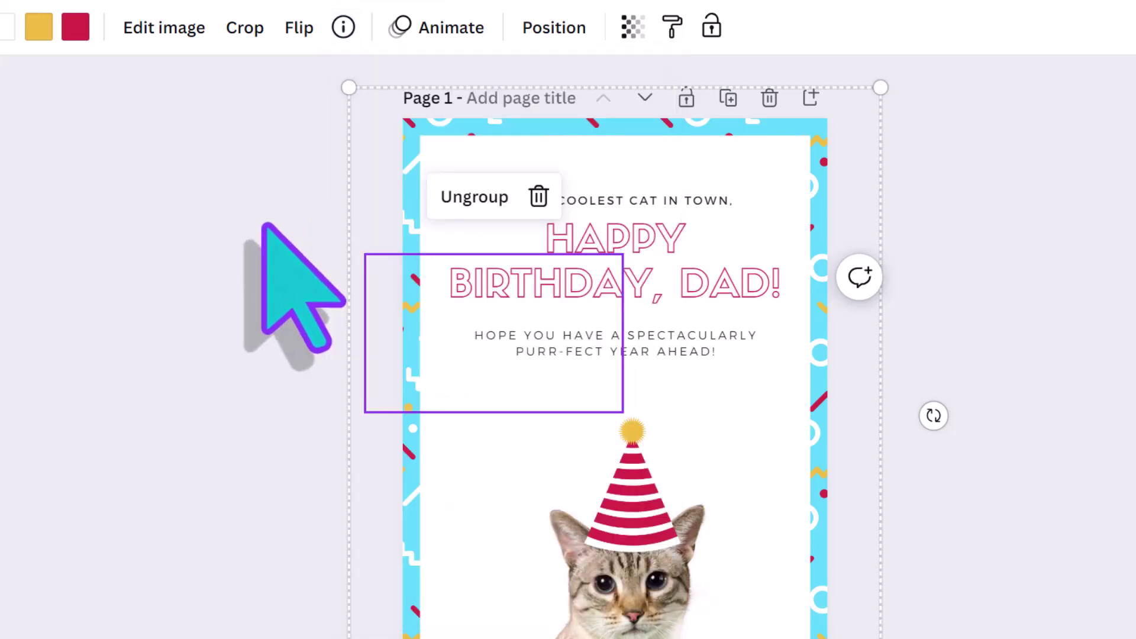
left_click(264, 226)
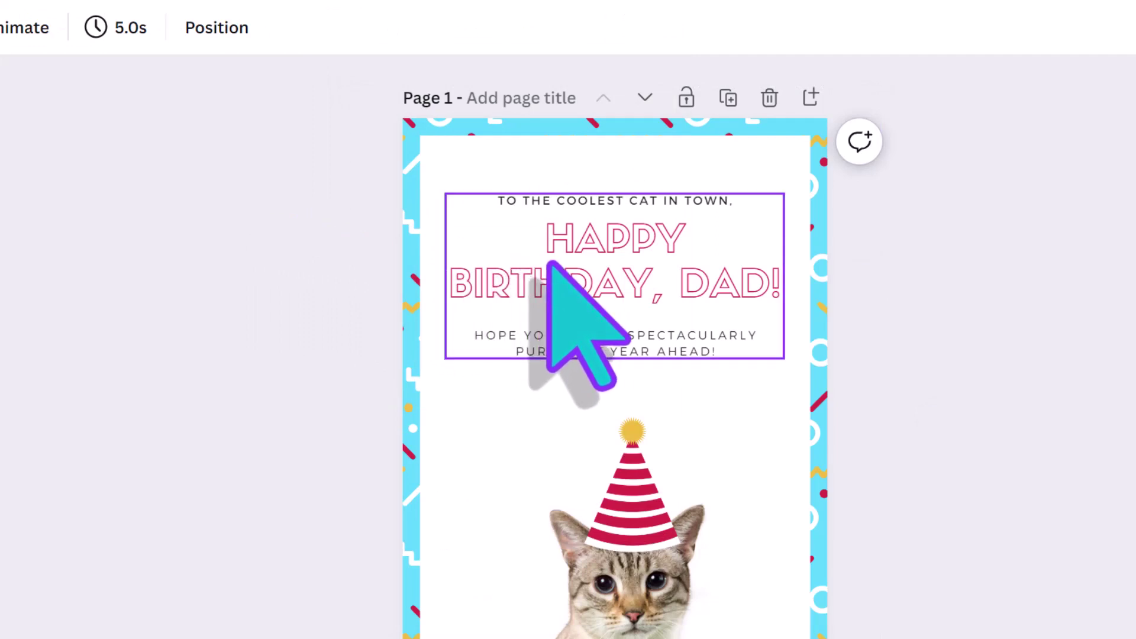
- Check whether the cat photo on the birthday card is free or Pro, and deselect it
left_click(621, 615)
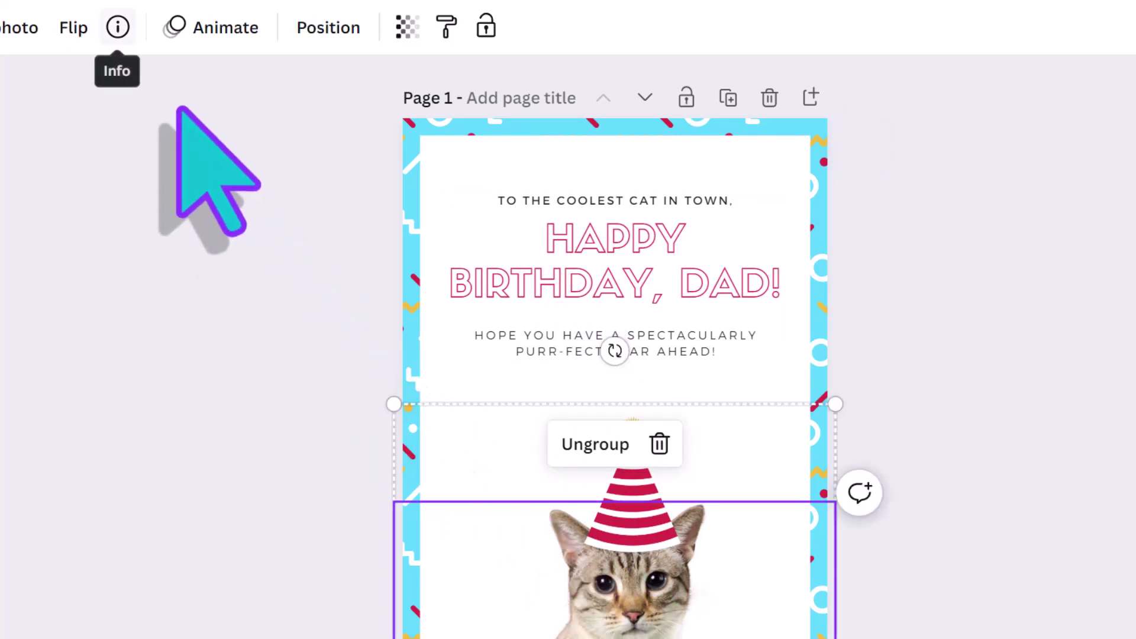
left_click(118, 28)
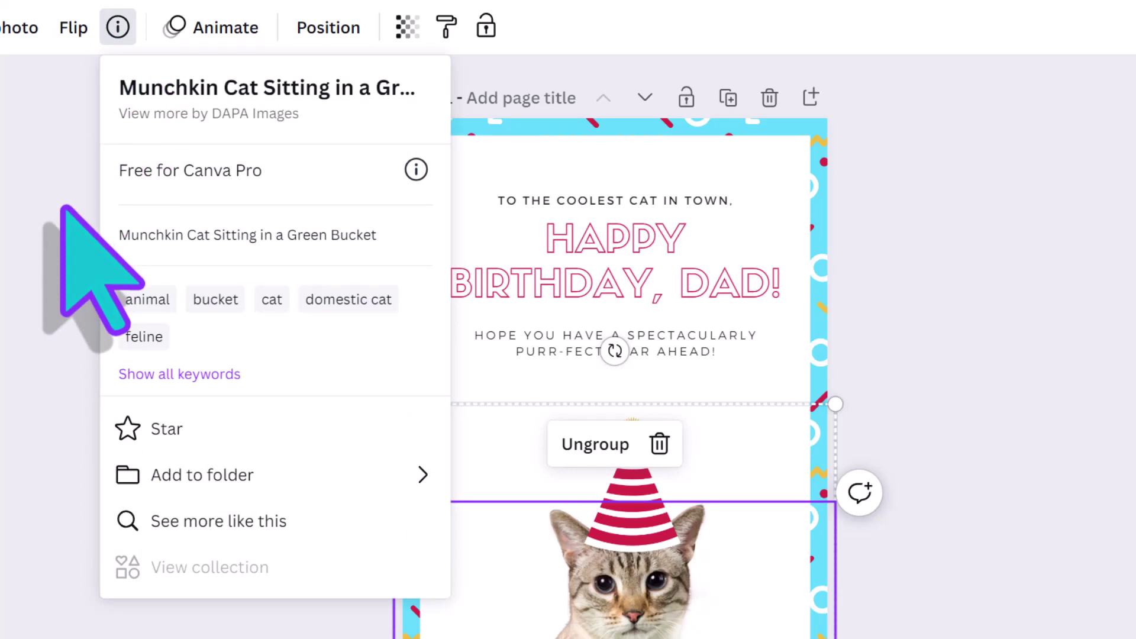
left_click(64, 208)
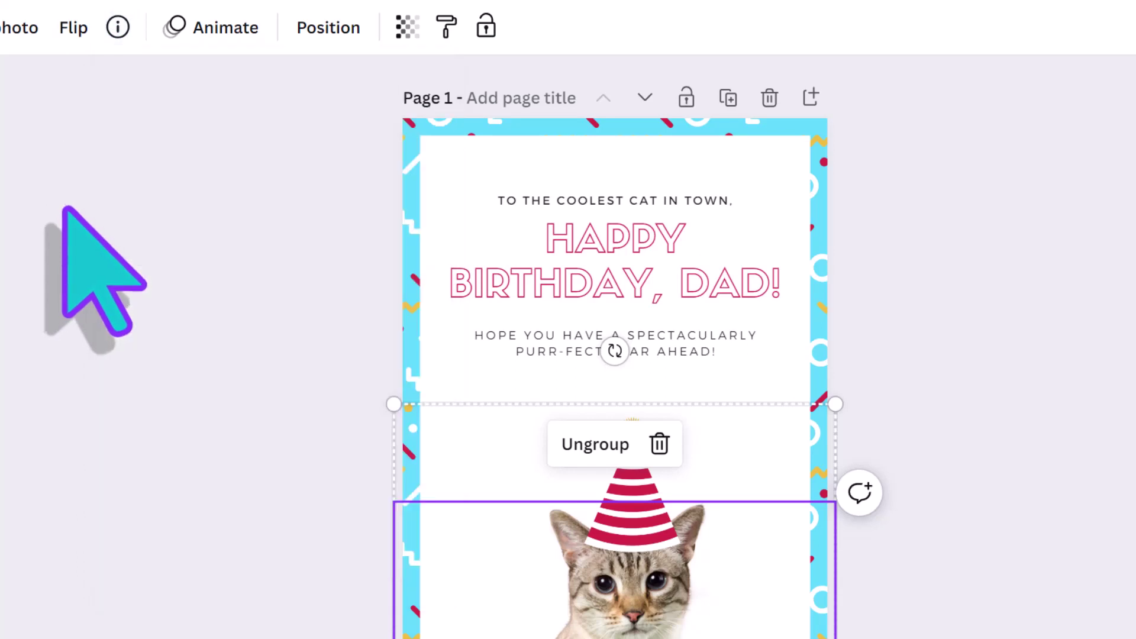
left_click(210, 296)
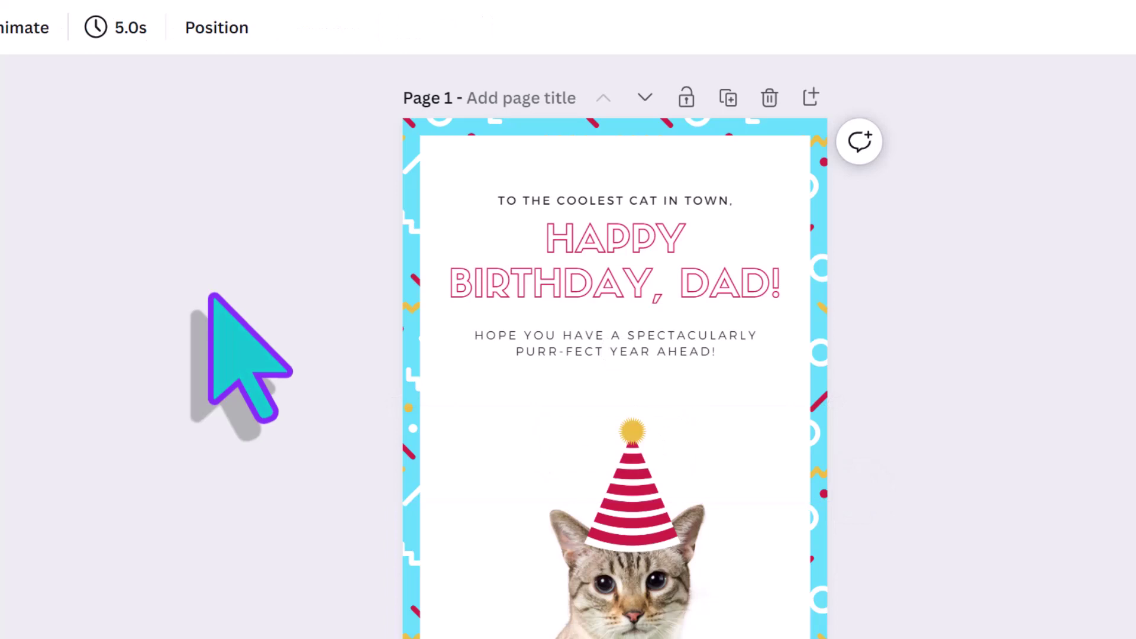
- Check whether the striped party hat on the cat is a free or Pro graphic, and deselect it
left_click(643, 491)
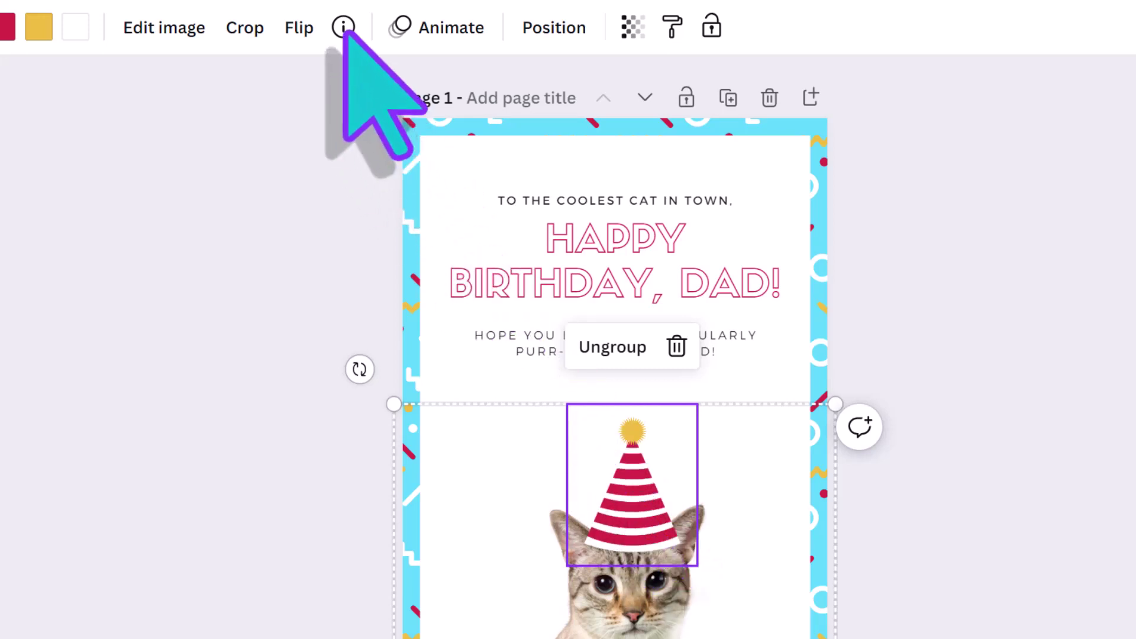
left_click(344, 28)
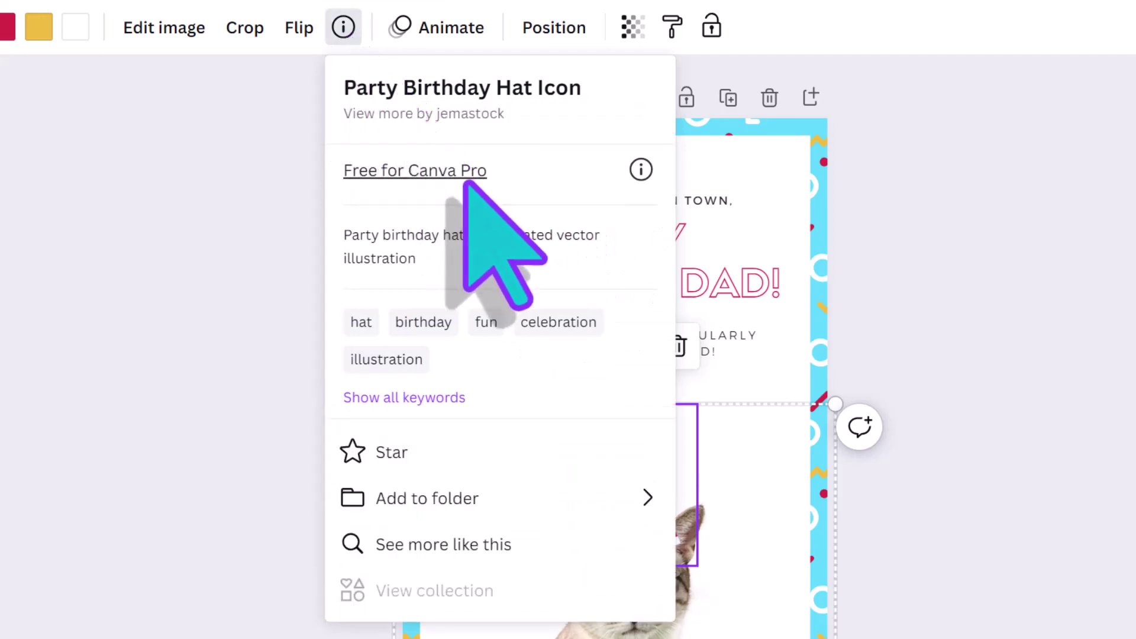
left_click(274, 286)
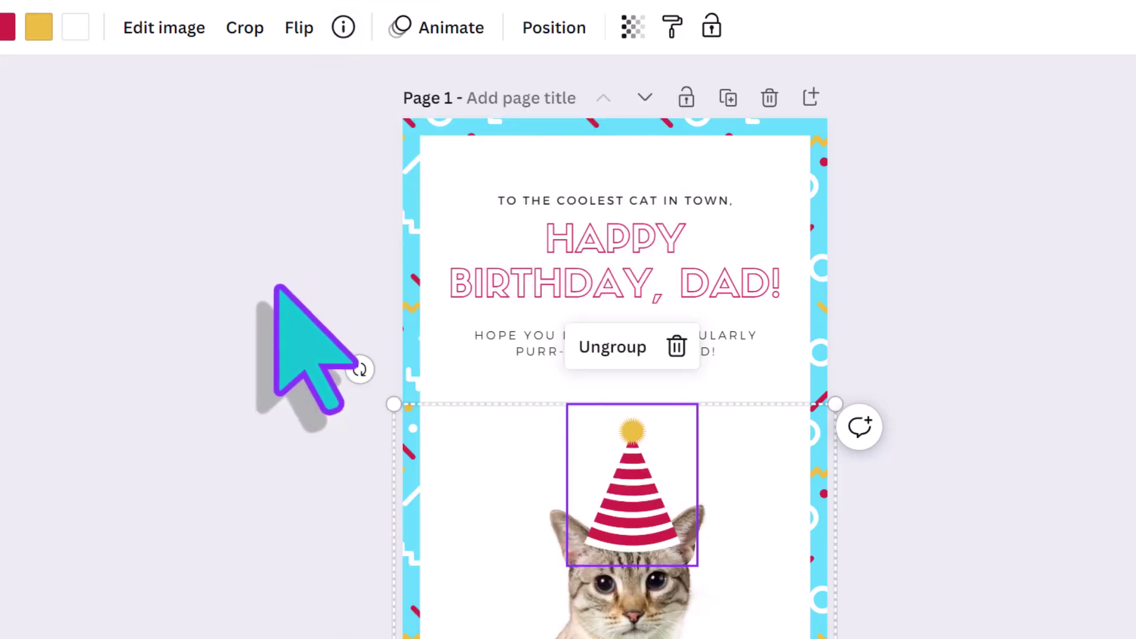
left_click(275, 286)
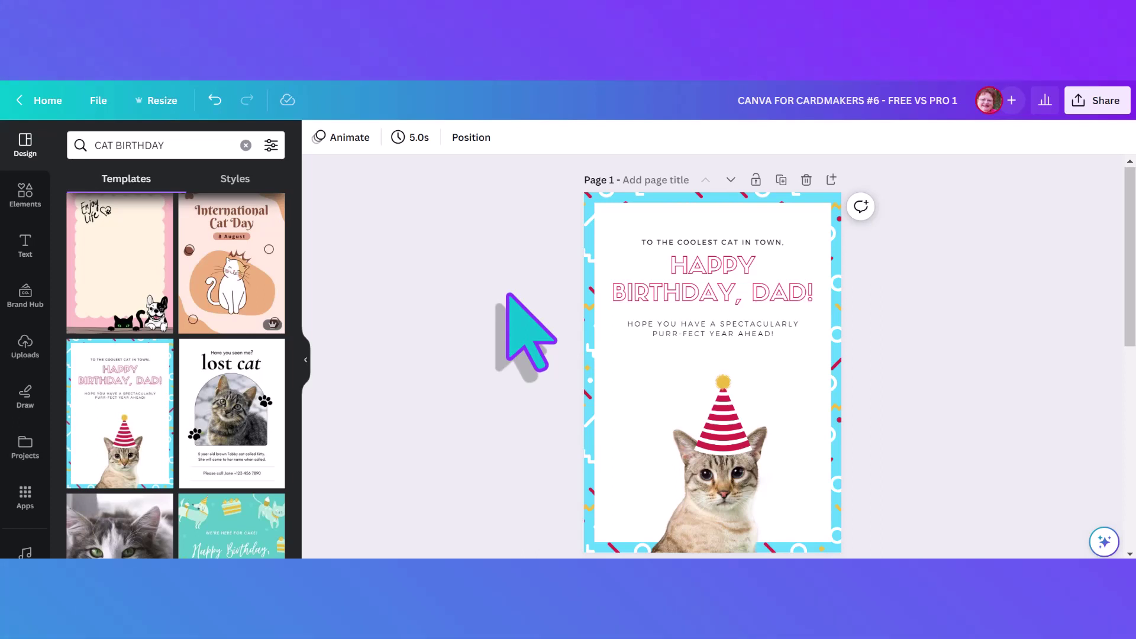
- Check whether the "Get Well Soon" cake illustration on page 2 is a free or Pro element
scroll(506, 294, "down", 3)
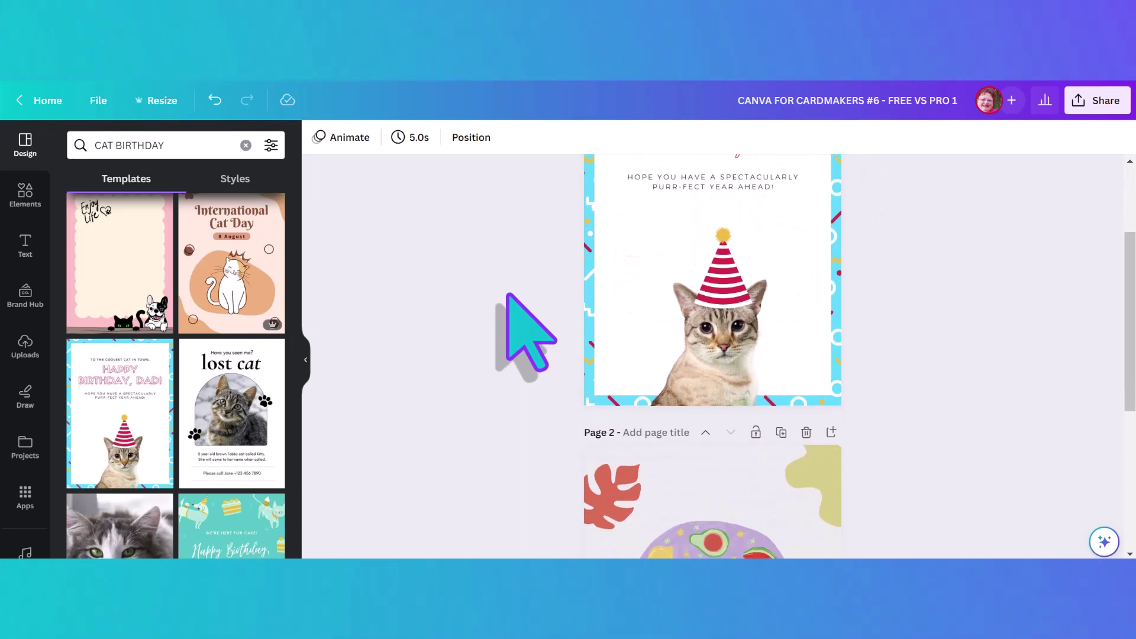
scroll(507, 294, "down", 3)
scroll(506, 294, "down", 2)
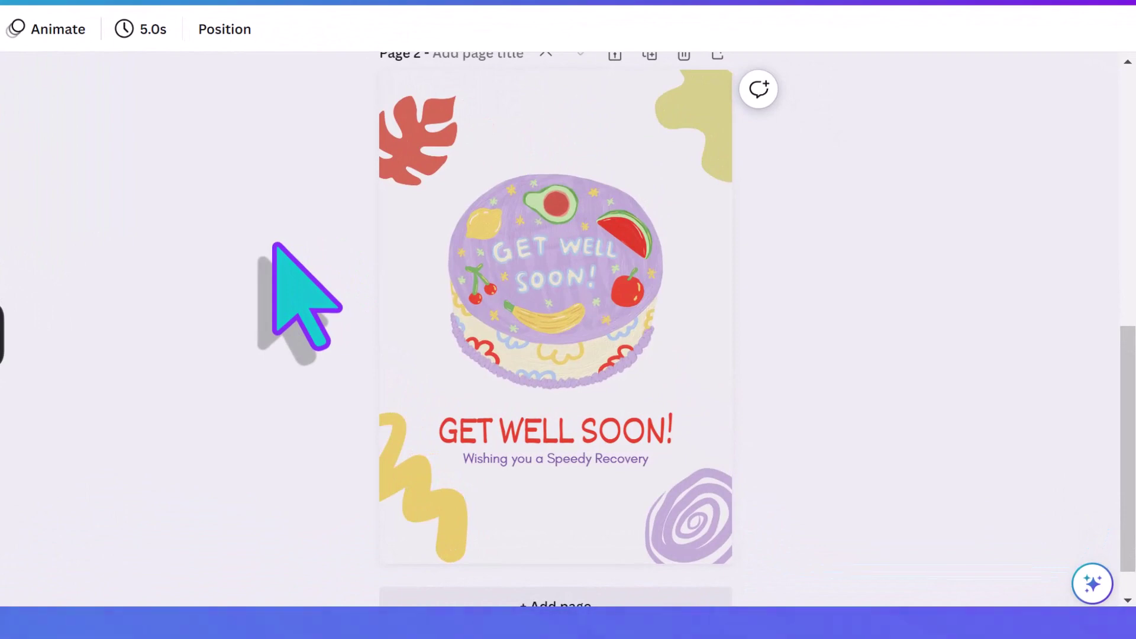
left_click(538, 266)
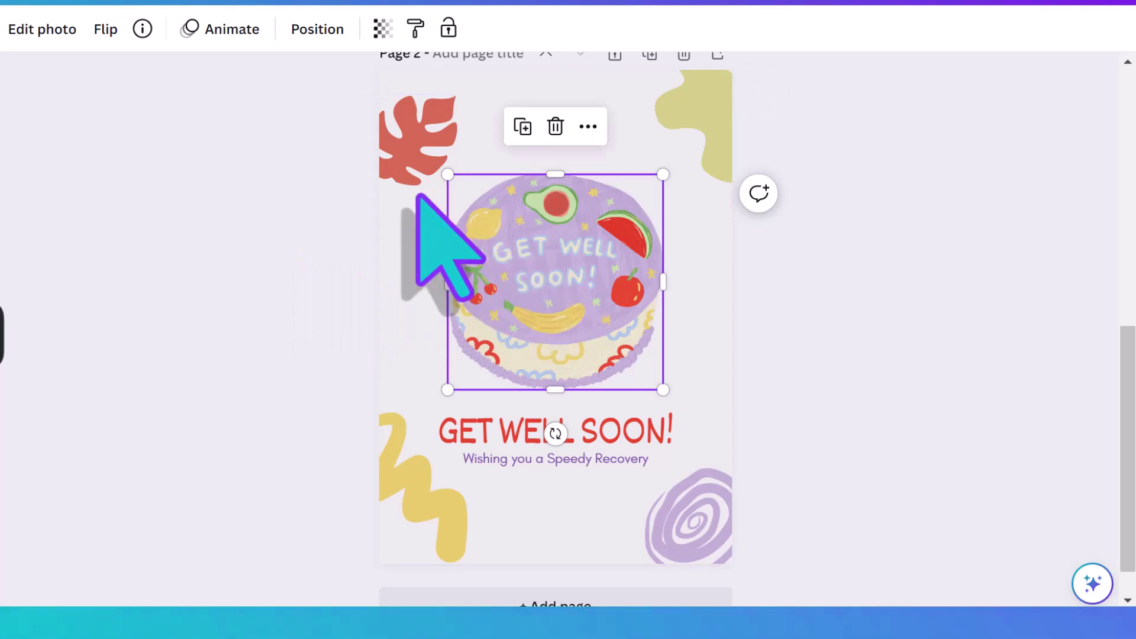
left_click(141, 26)
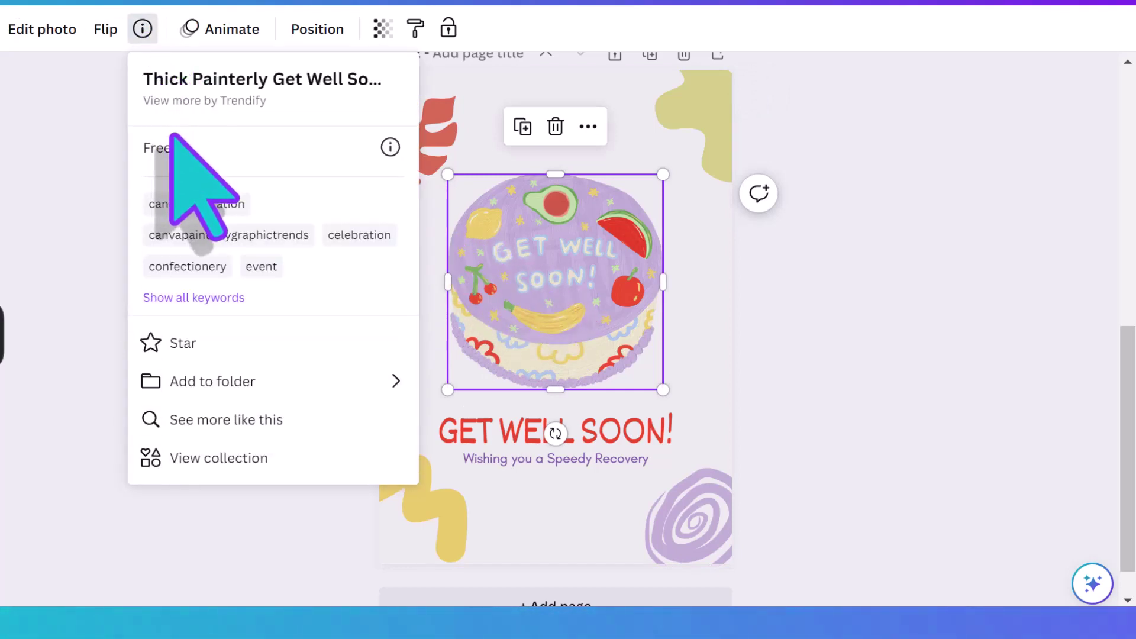
left_click(102, 243)
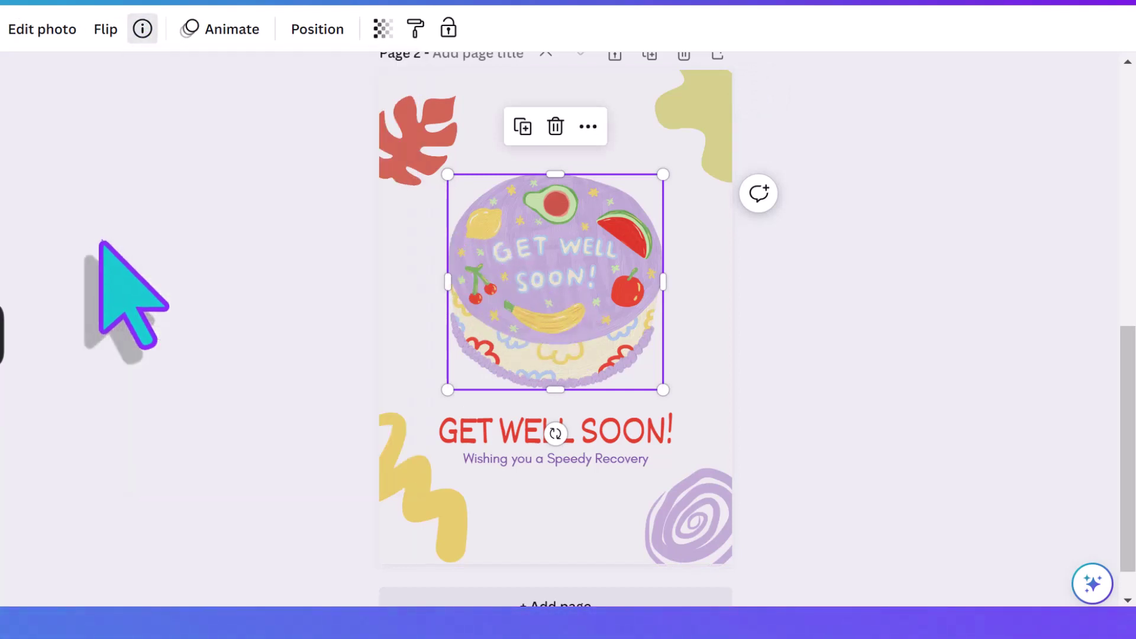
- Check whether the red leaf shape on the get-well card is a free or Pro element, and deselect it
left_click(407, 148)
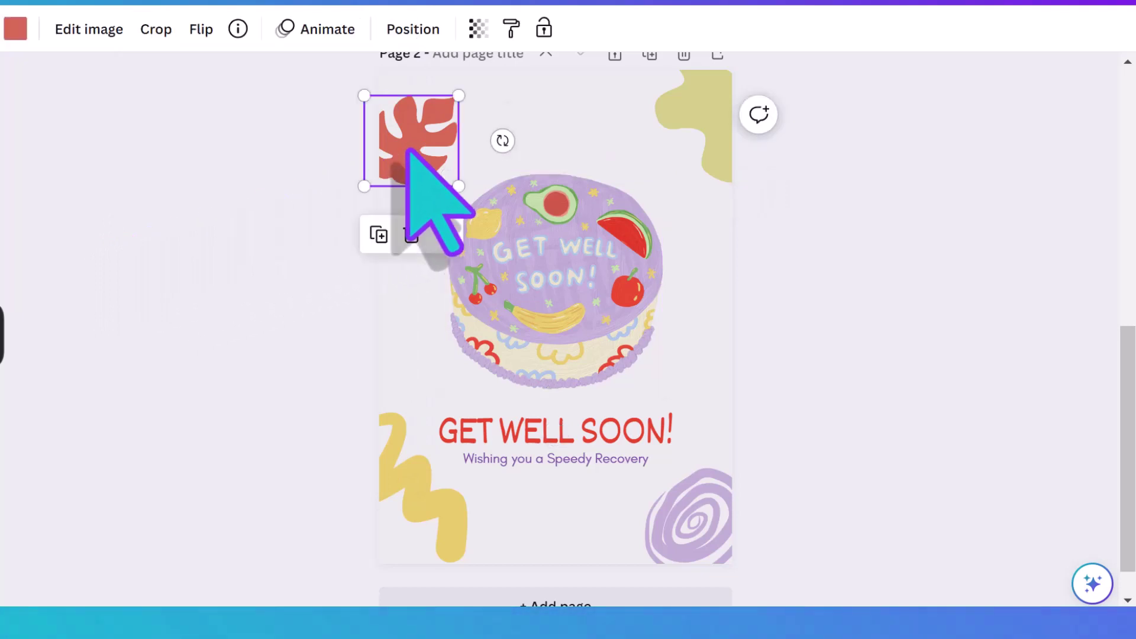
left_click(237, 30)
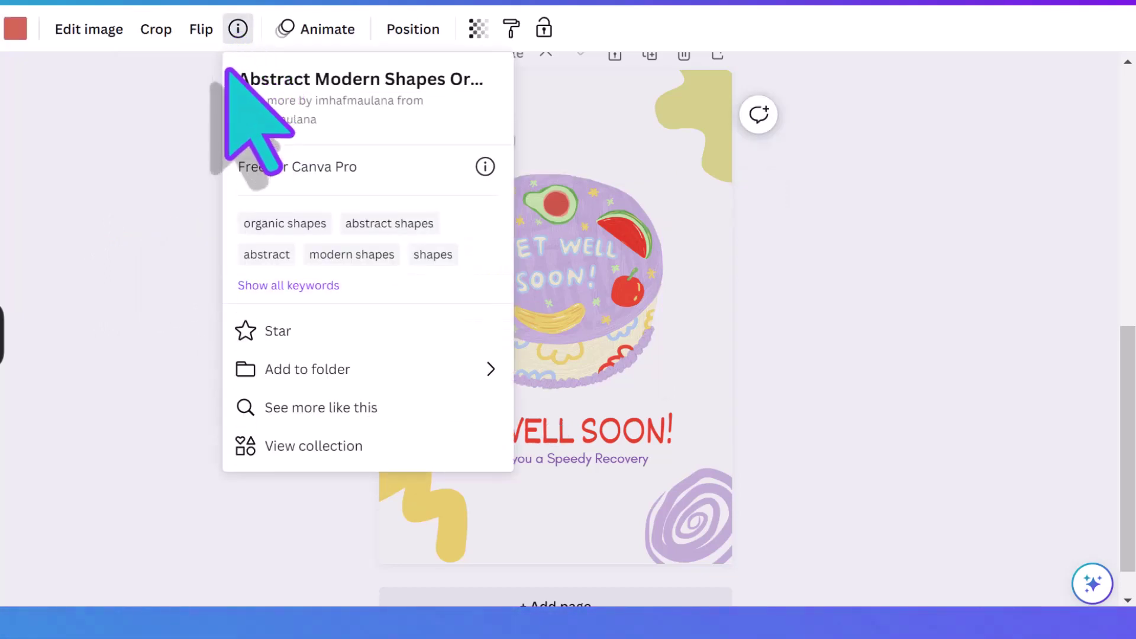
left_click(188, 223)
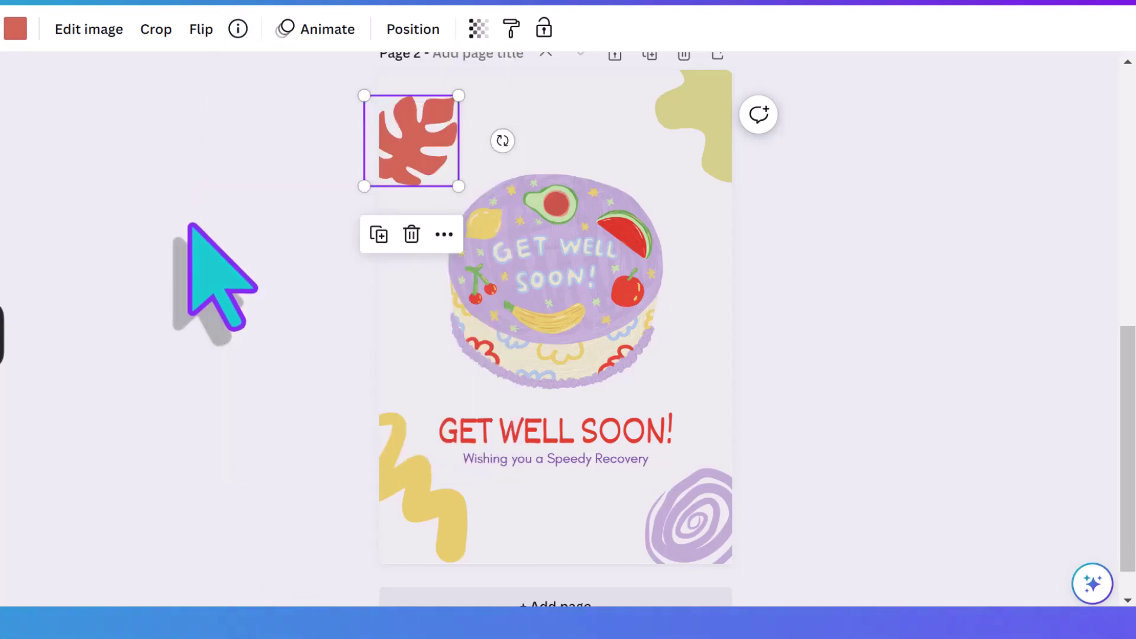
left_click(188, 223)
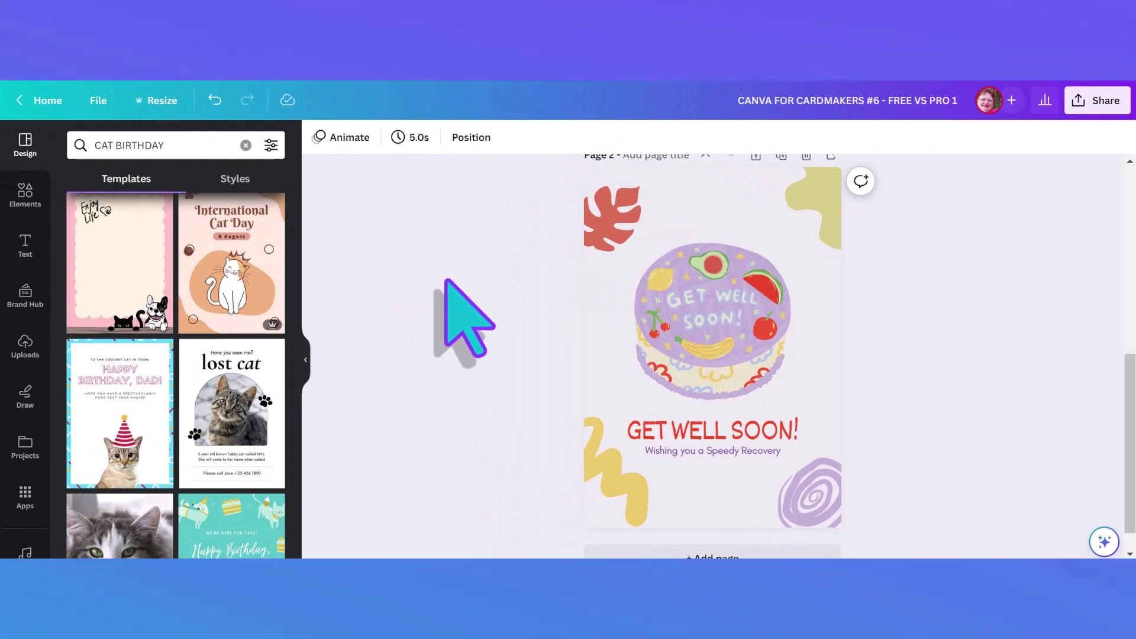
- Add a blank page 3 after the get-well card
scroll(450, 281, "up", 1)
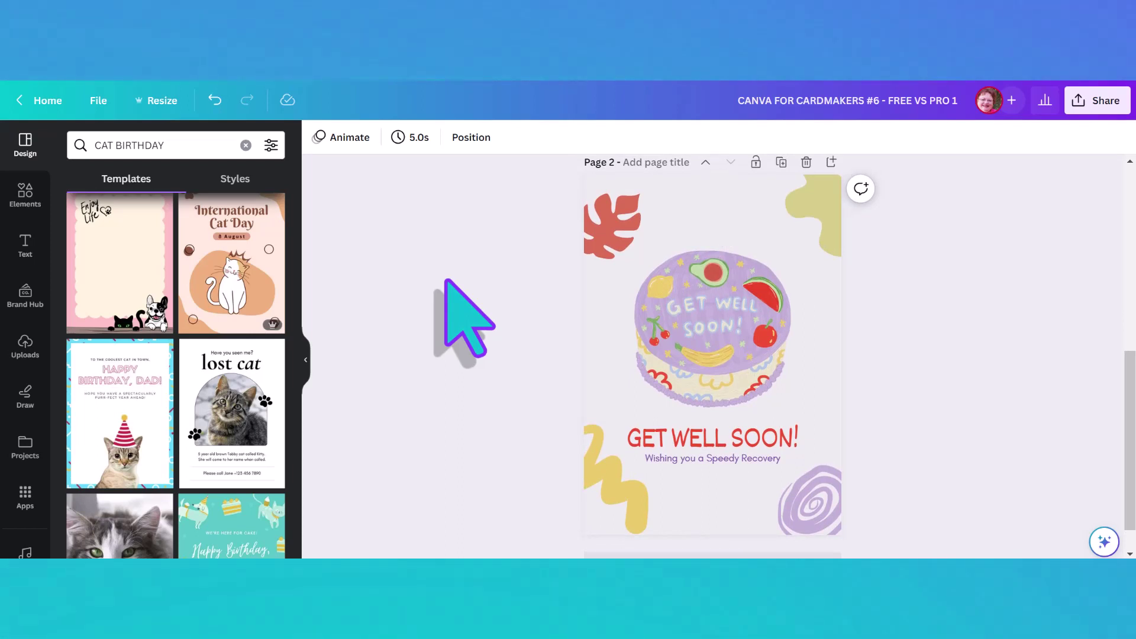
scroll(446, 280, "down", 1)
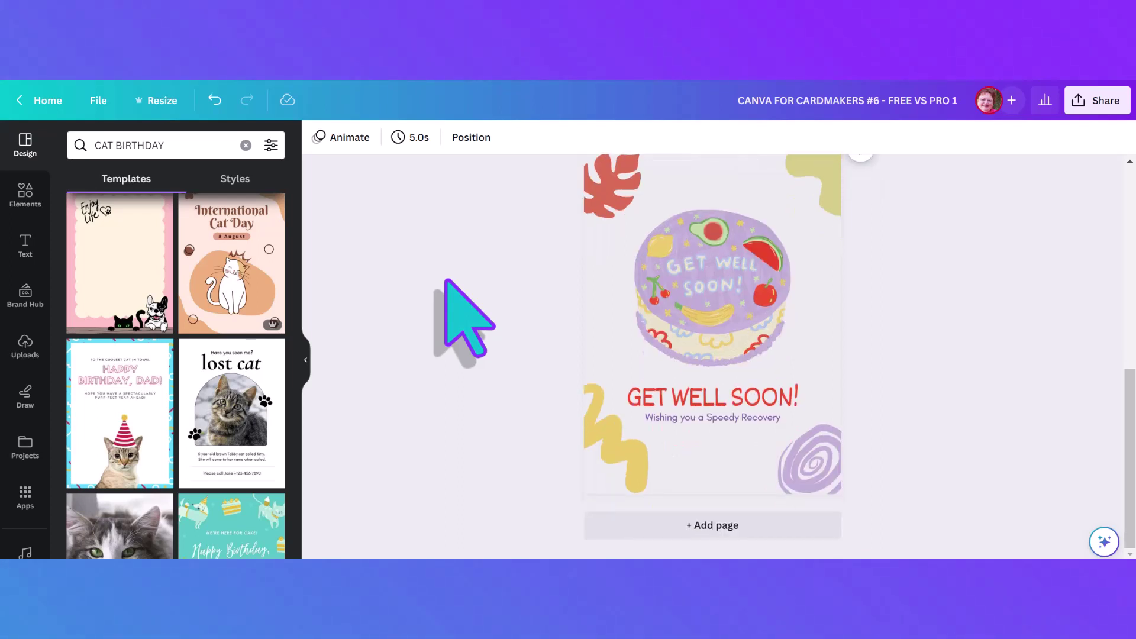
left_click(612, 524)
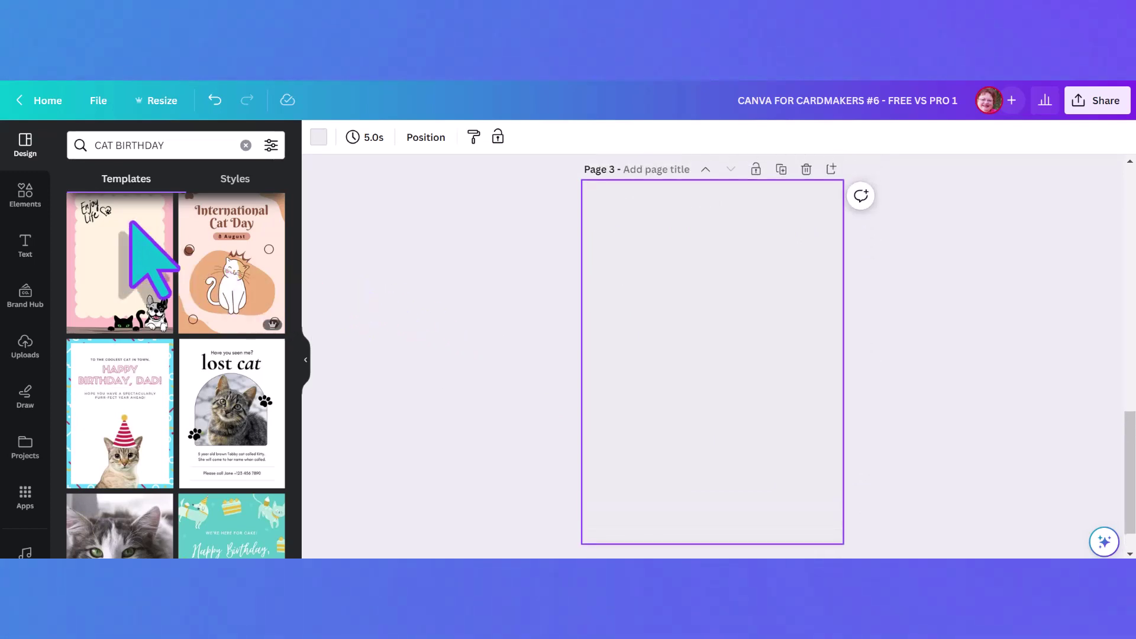
- Search the elements library for "watercolor flower"
left_click(23, 189)
left_click(140, 145)
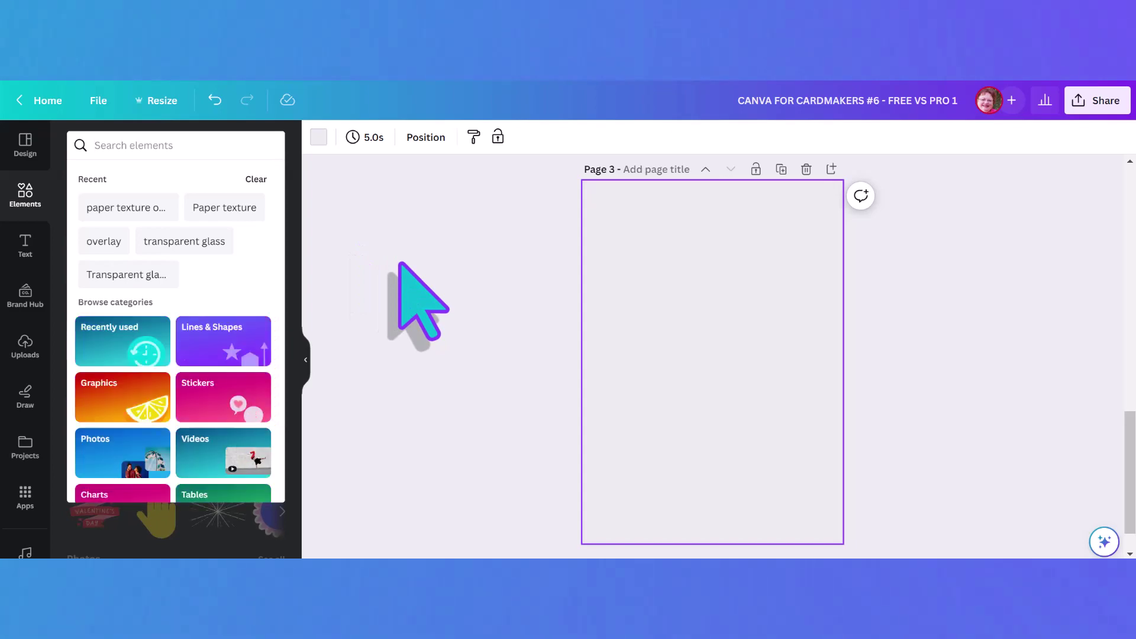
type("water")
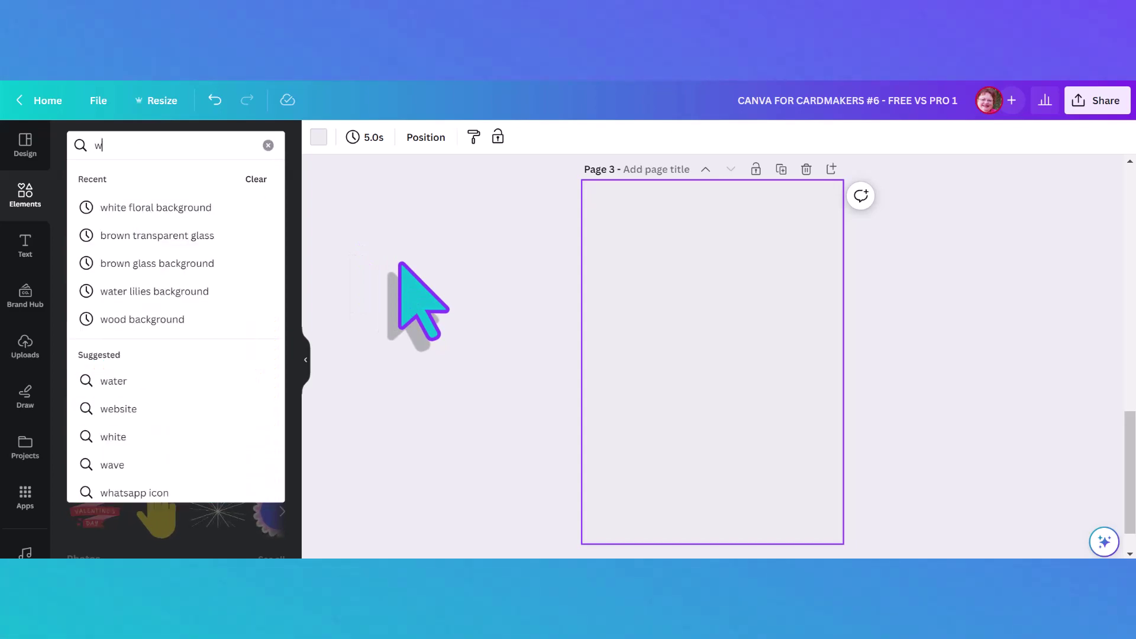
type("co")
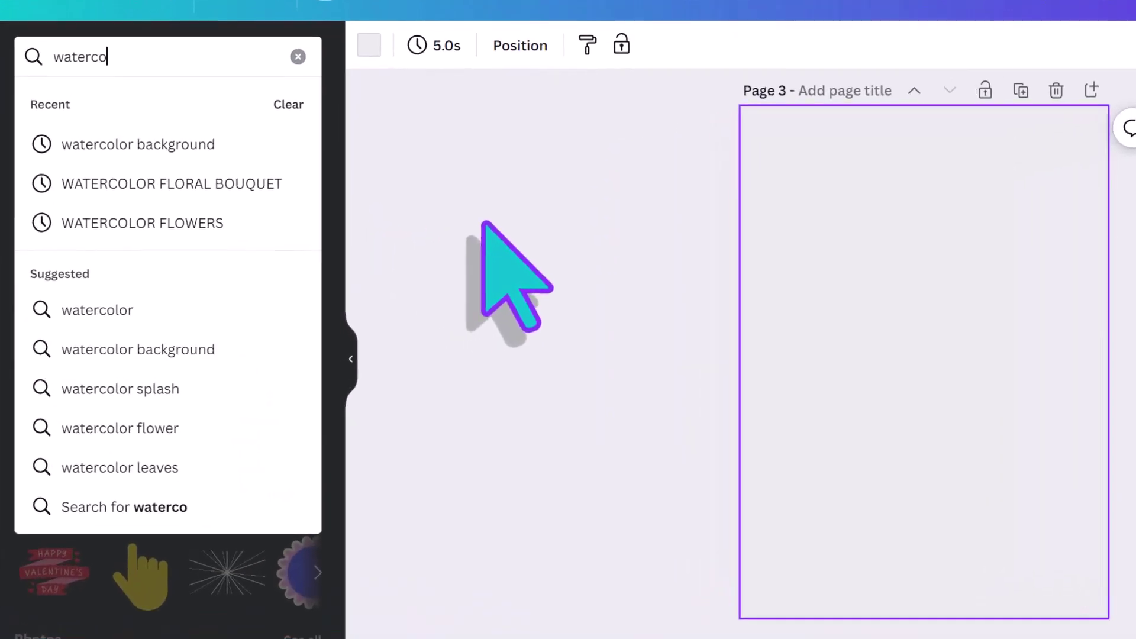
type("lor fl owe")
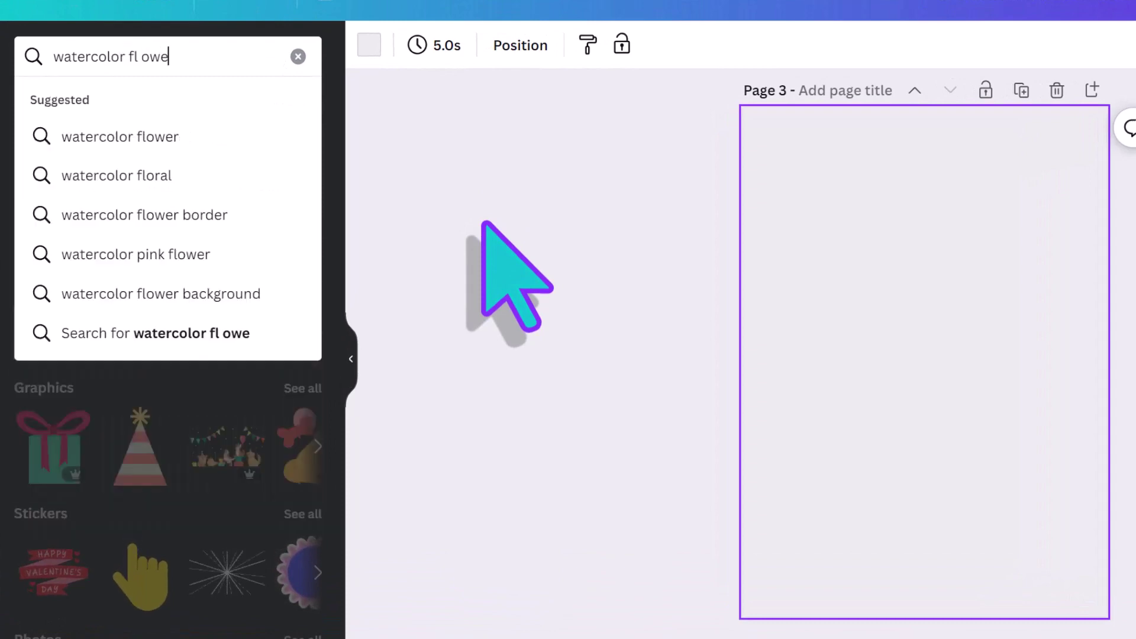
type("r")
key("Return")
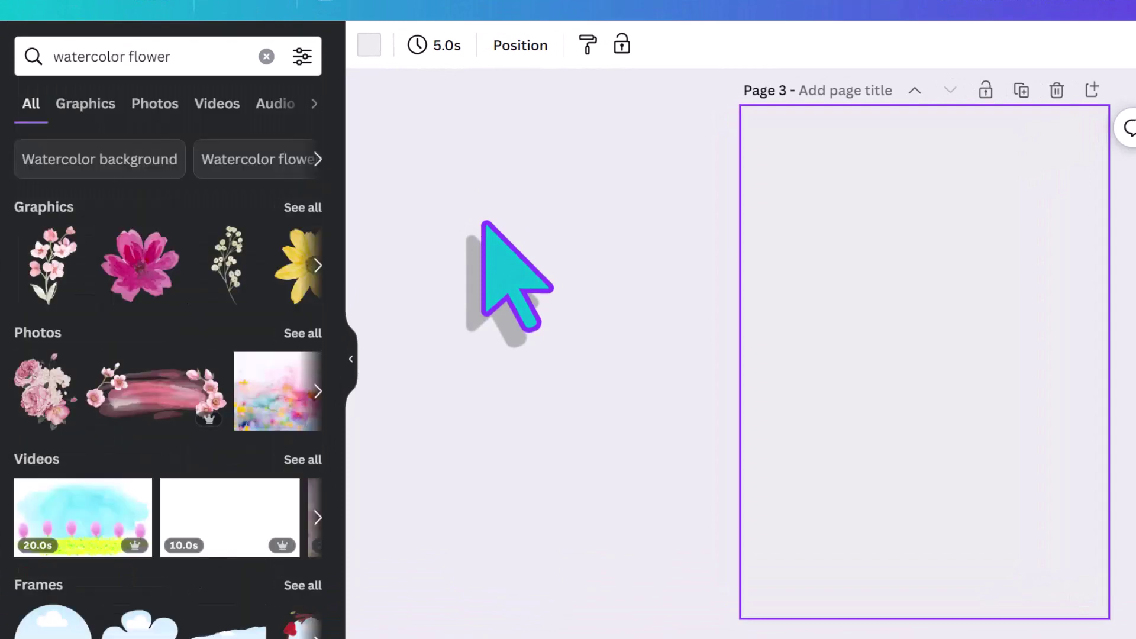
- Limit the watercolor flower results to graphics and examine them for the crown that marks Pro items
left_click(86, 106)
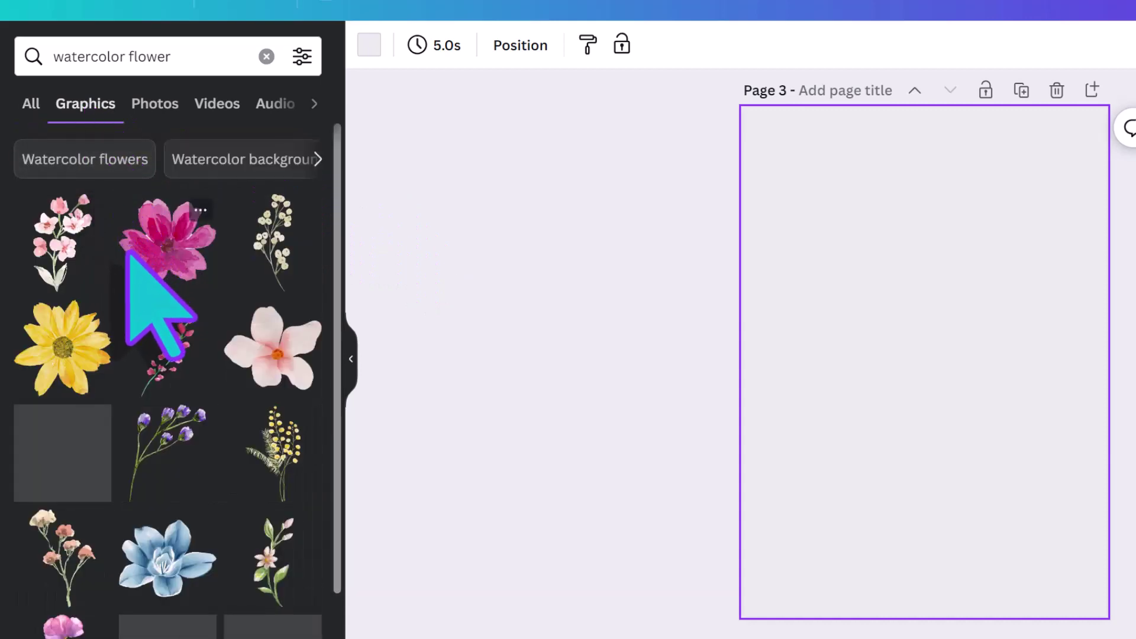
scroll(127, 252, "down", 5)
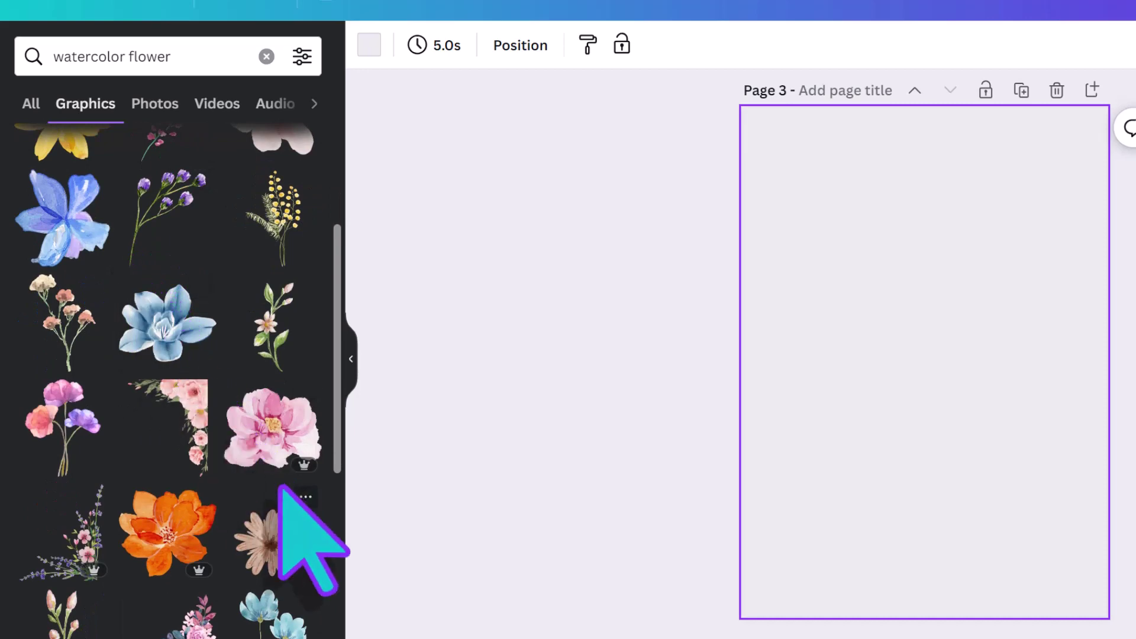
scroll(215, 456, "down", 3)
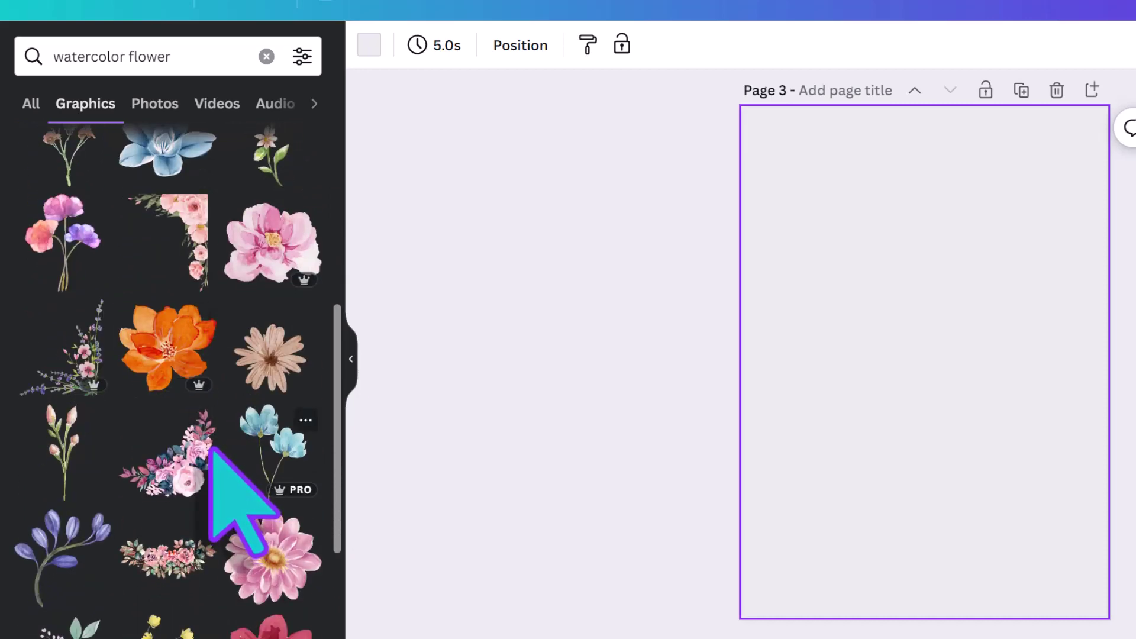
scroll(211, 447, "down", 3)
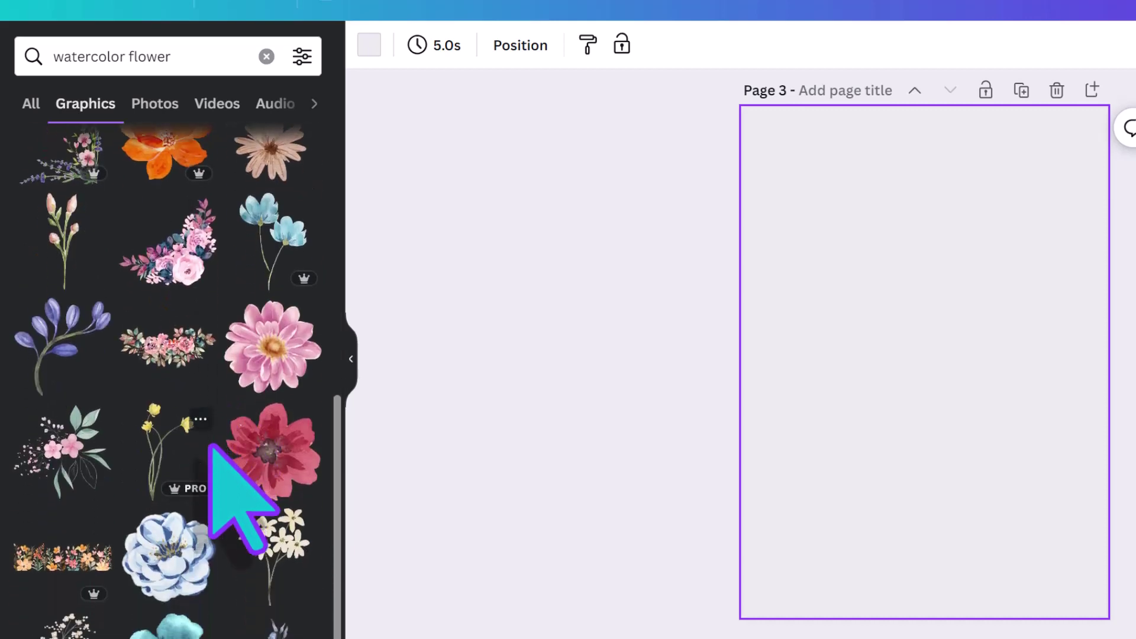
scroll(211, 446, "down", 2)
scroll(210, 445, "down", 1)
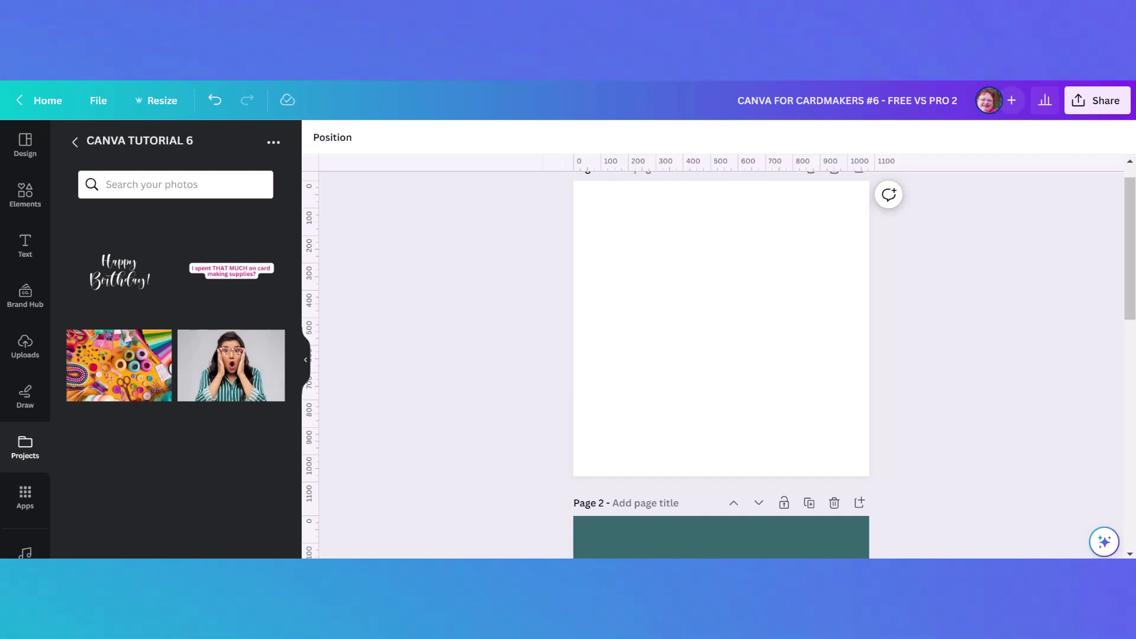
- Set the craft-supplies photo from the CANVA TUTORIAL 6 folder as the page 1 background and lock it
mouse_move(266, 396)
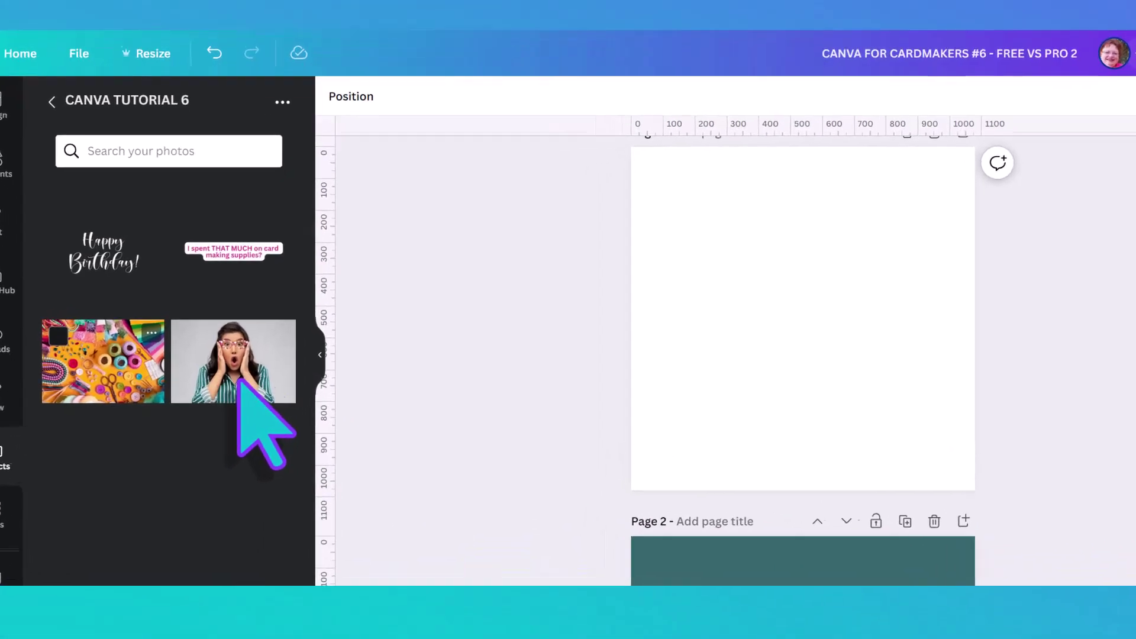
left_click(103, 361)
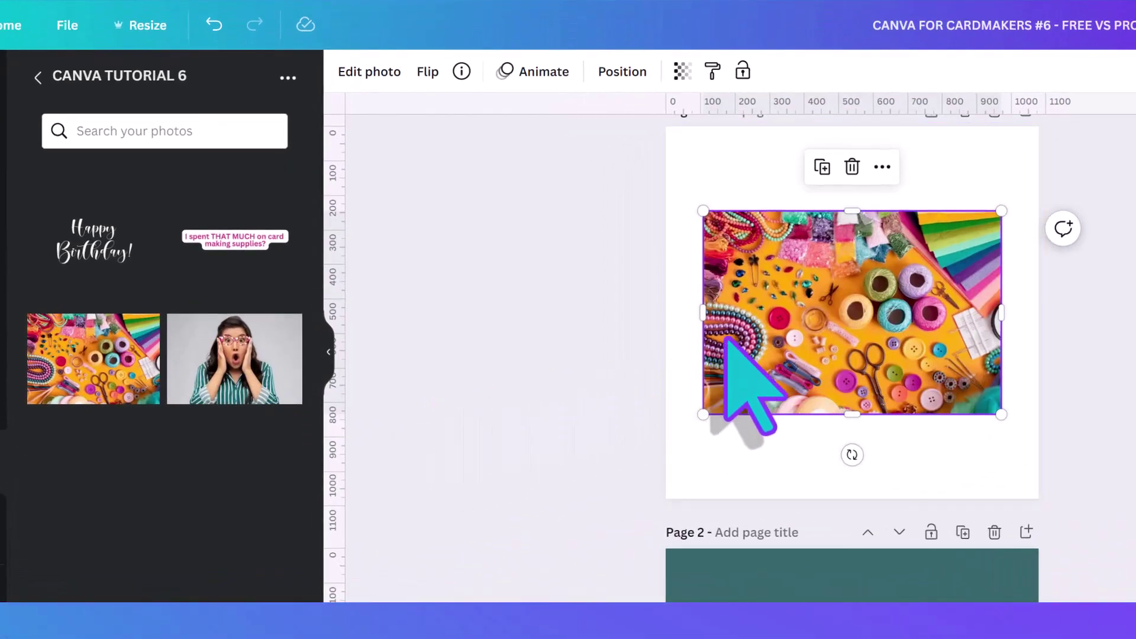
right_click(817, 320)
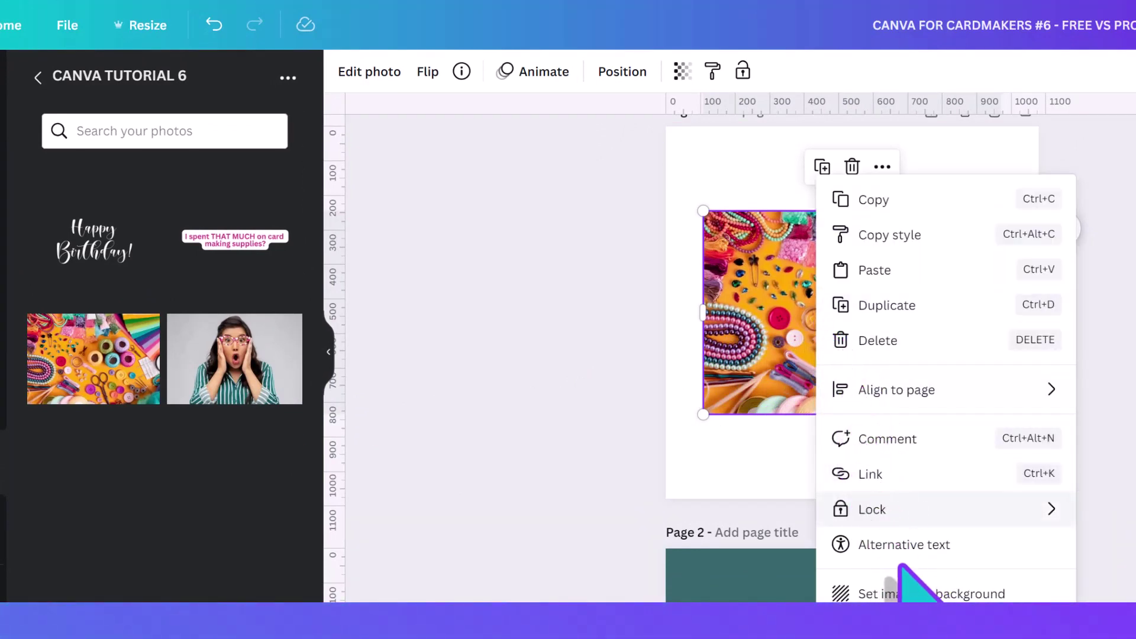
left_click(914, 594)
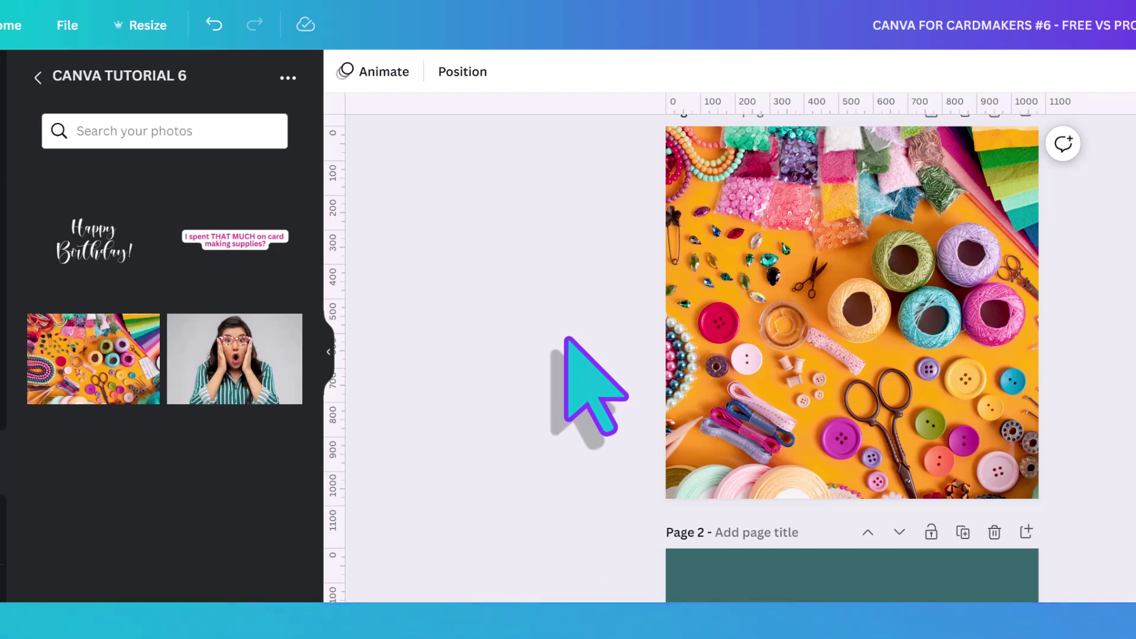
left_click(723, 302)
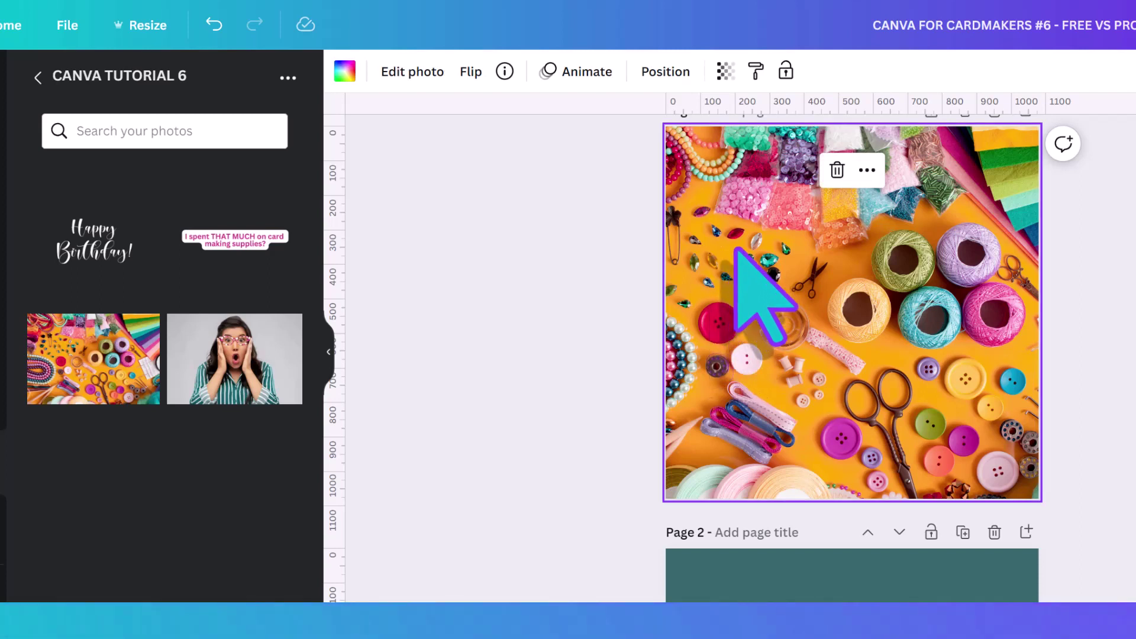
left_click(785, 71)
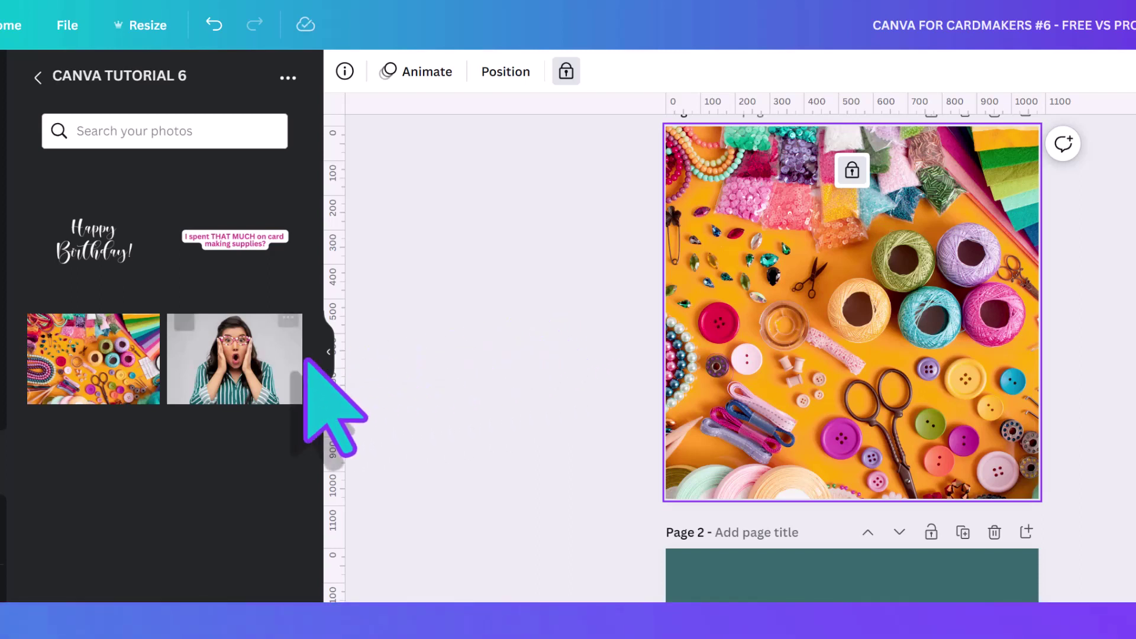
- Add the photo of the surprised woman to page 1 and remove its background with BG Remover
left_click(260, 382)
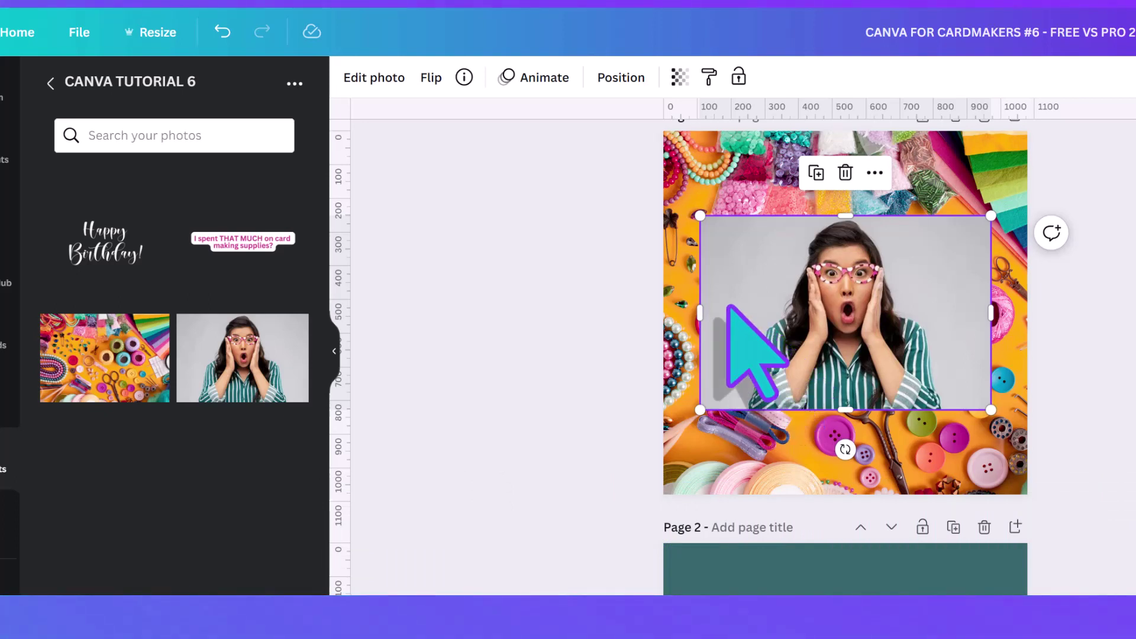
left_click(376, 83)
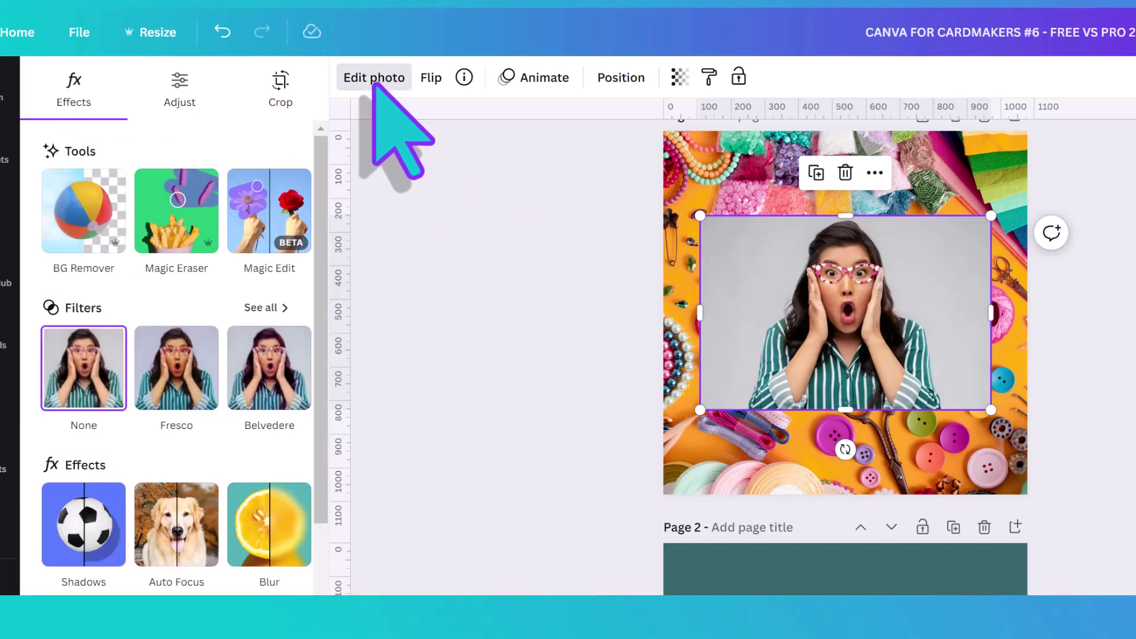
left_click(95, 217)
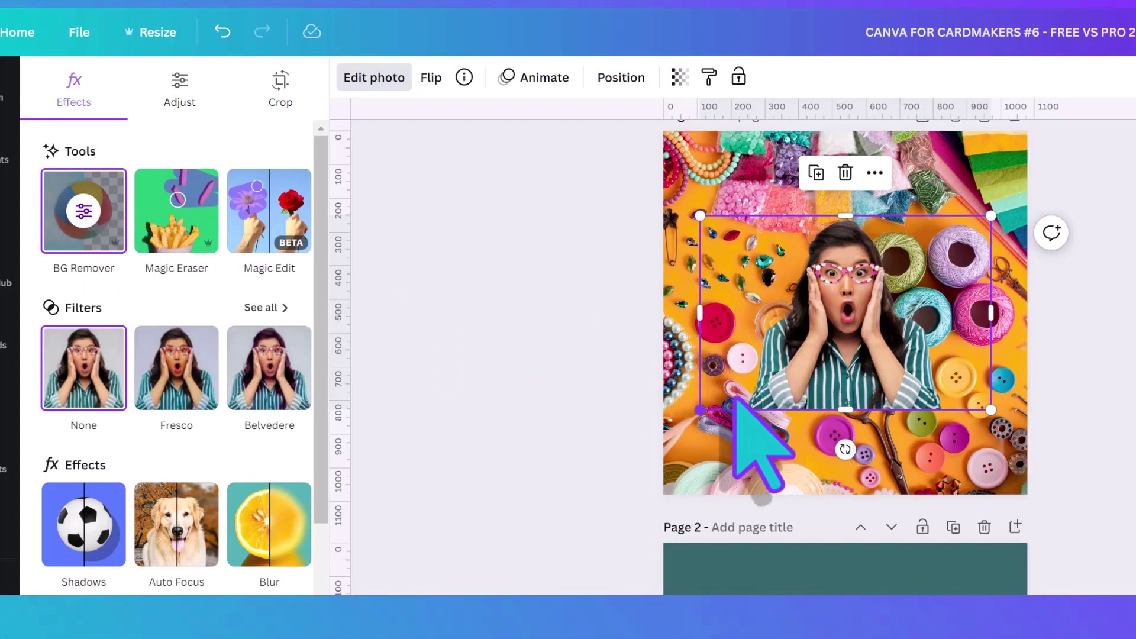
- Enlarge the woman's cutout beyond the page width and center it along the page's lower edge
left_click_drag(700, 410, 664, 435)
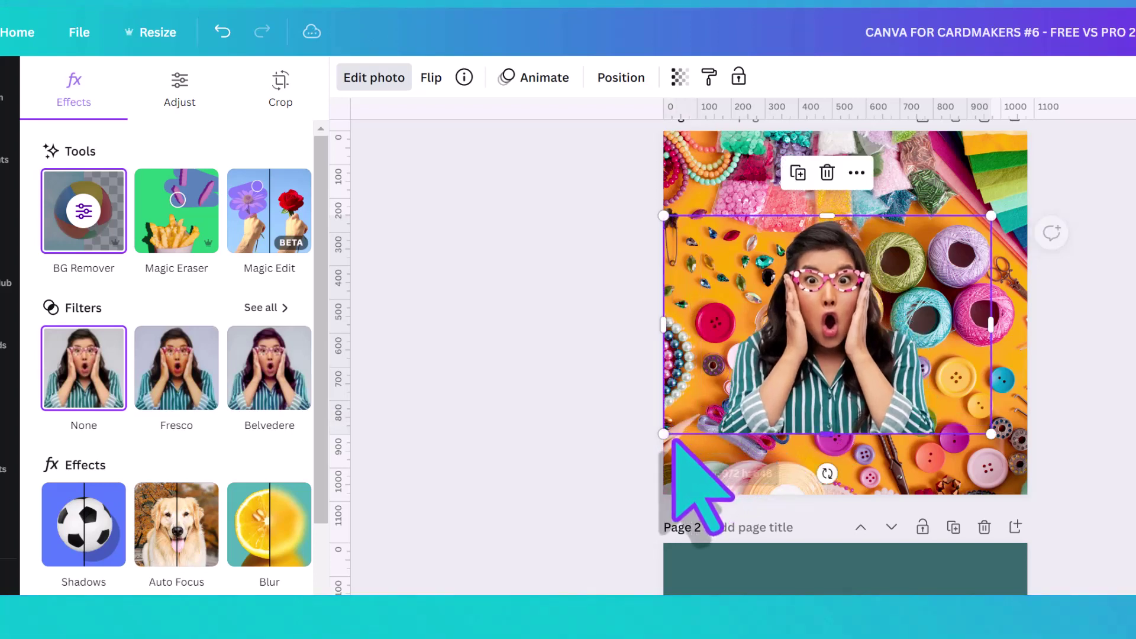
left_click_drag(991, 435, 1028, 459)
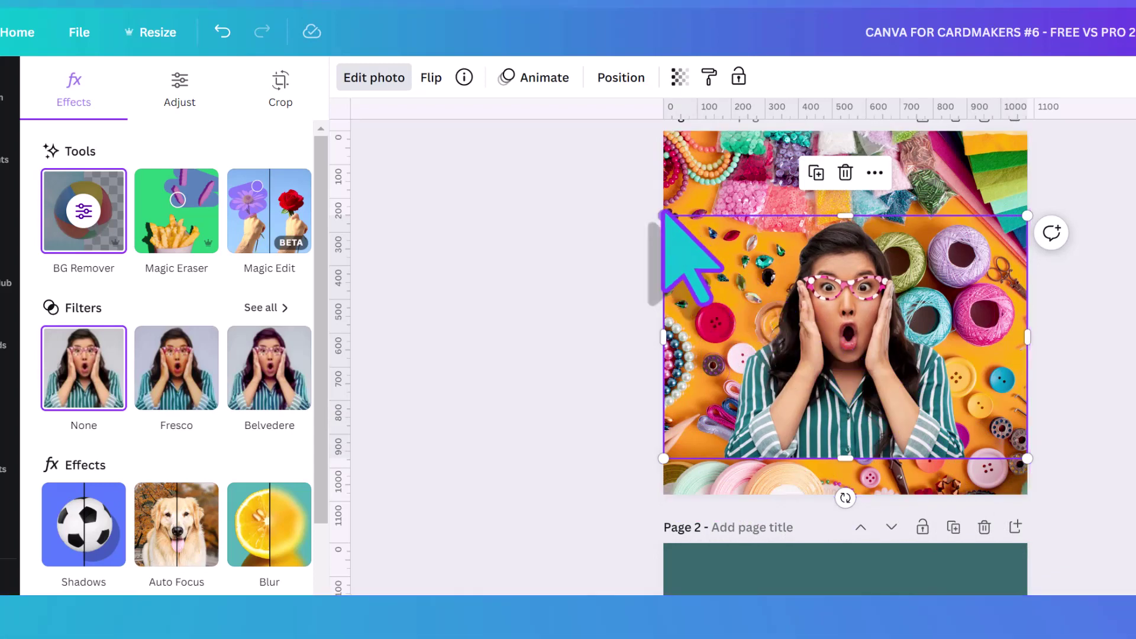
left_click_drag(664, 215, 628, 190)
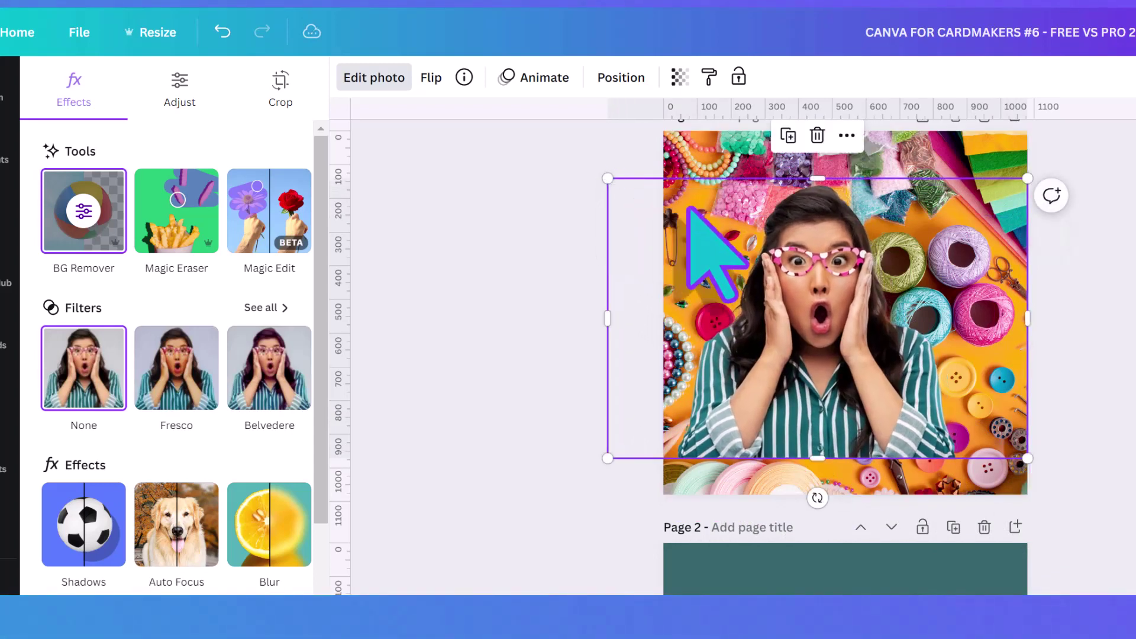
left_click_drag(820, 270, 840, 314)
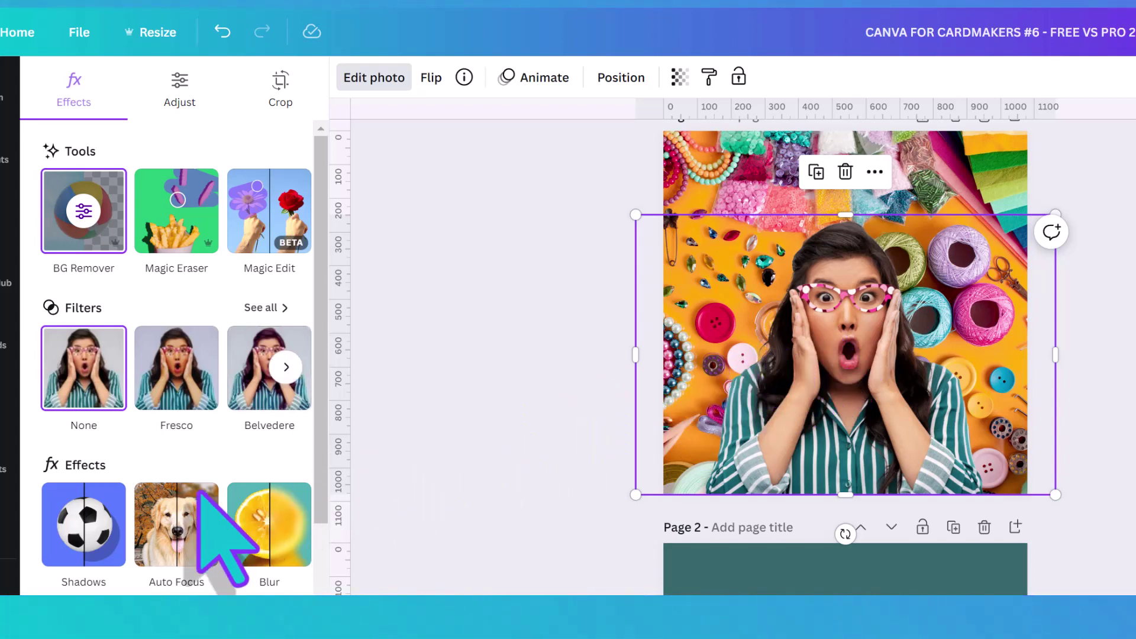
- Apply an Outline shadow to the woman's cutout and set its color to white, #FFFFFF
left_click(89, 522)
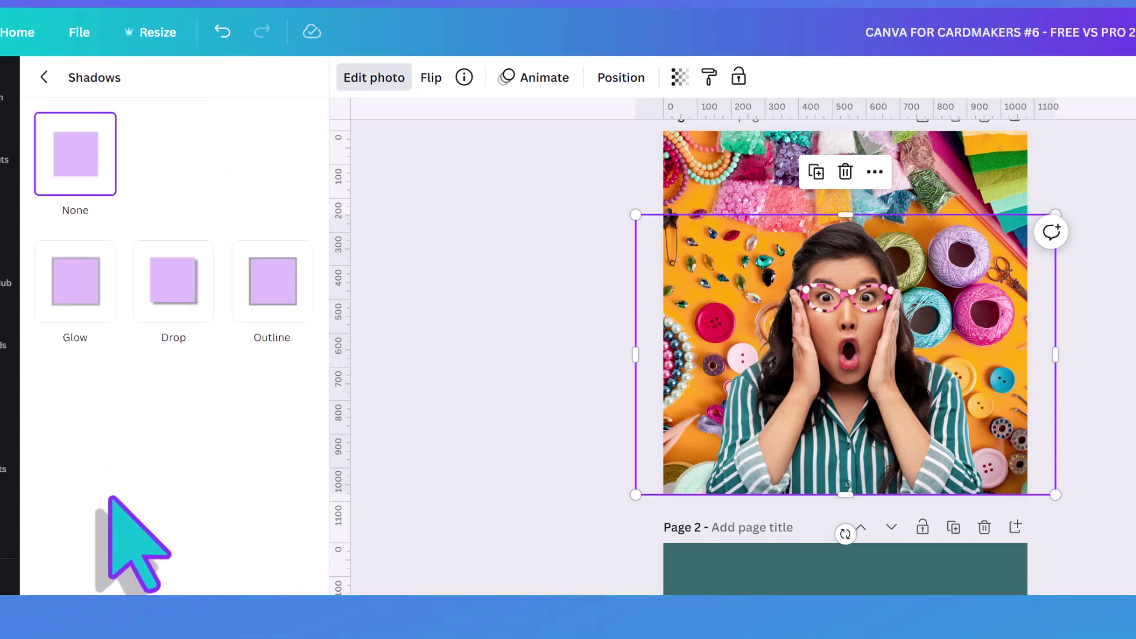
left_click(290, 290)
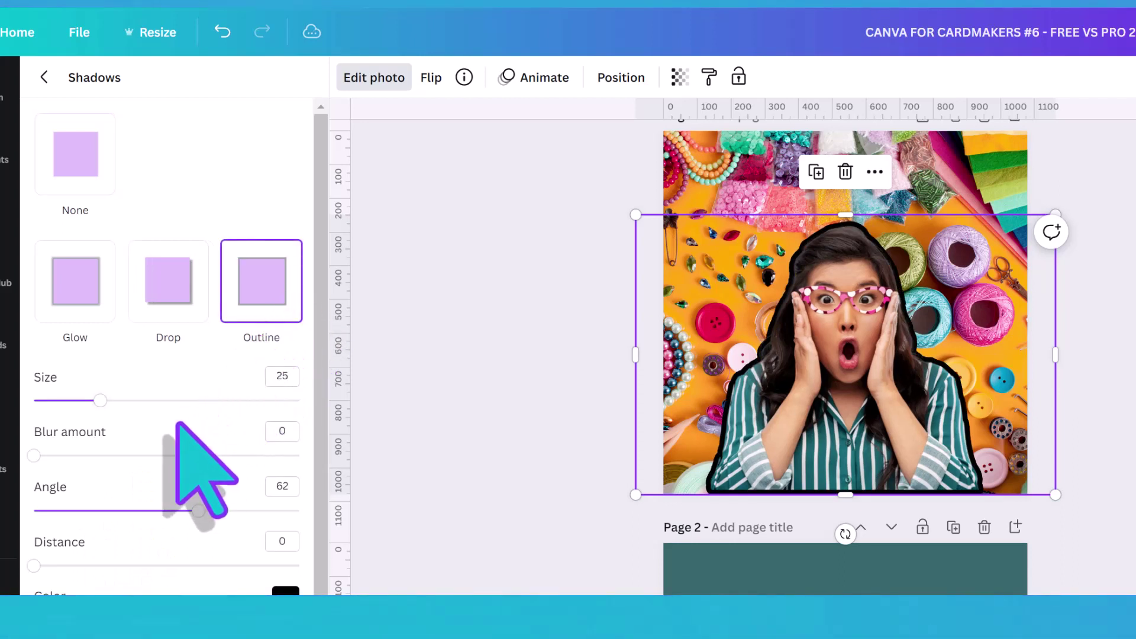
scroll(177, 424, "down", 1)
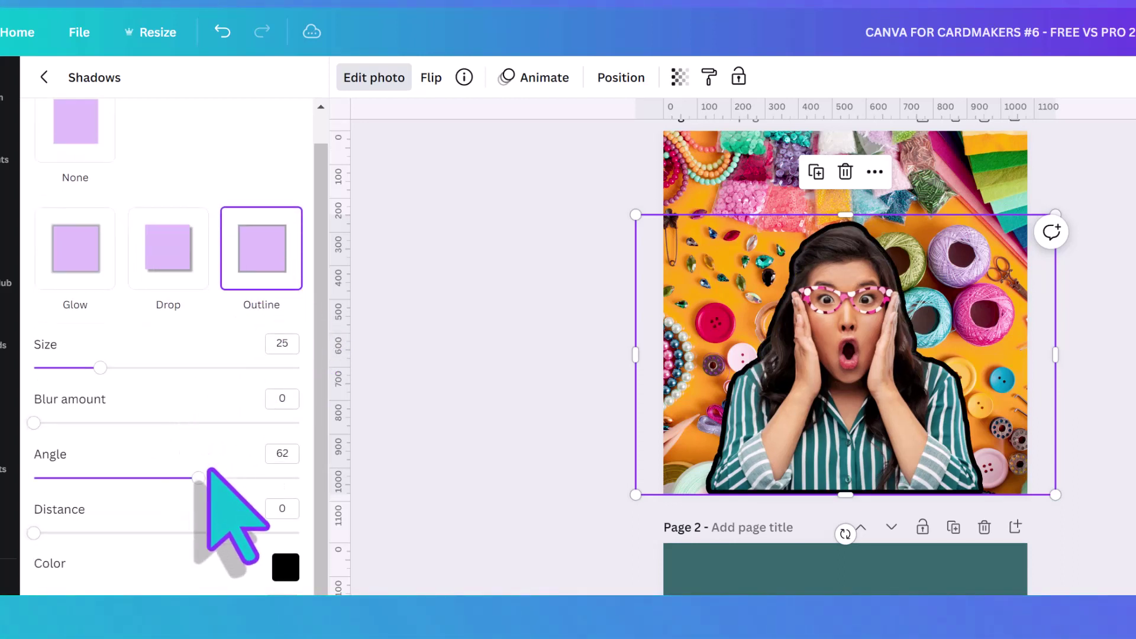
left_click(283, 567)
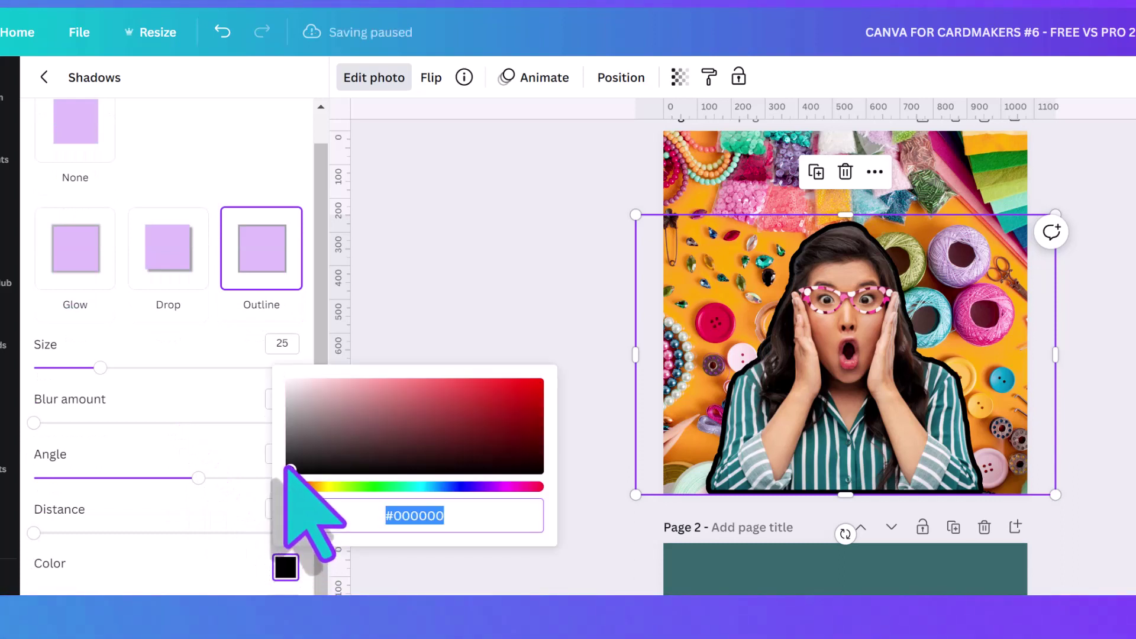
left_click_drag(290, 469, 275, 371)
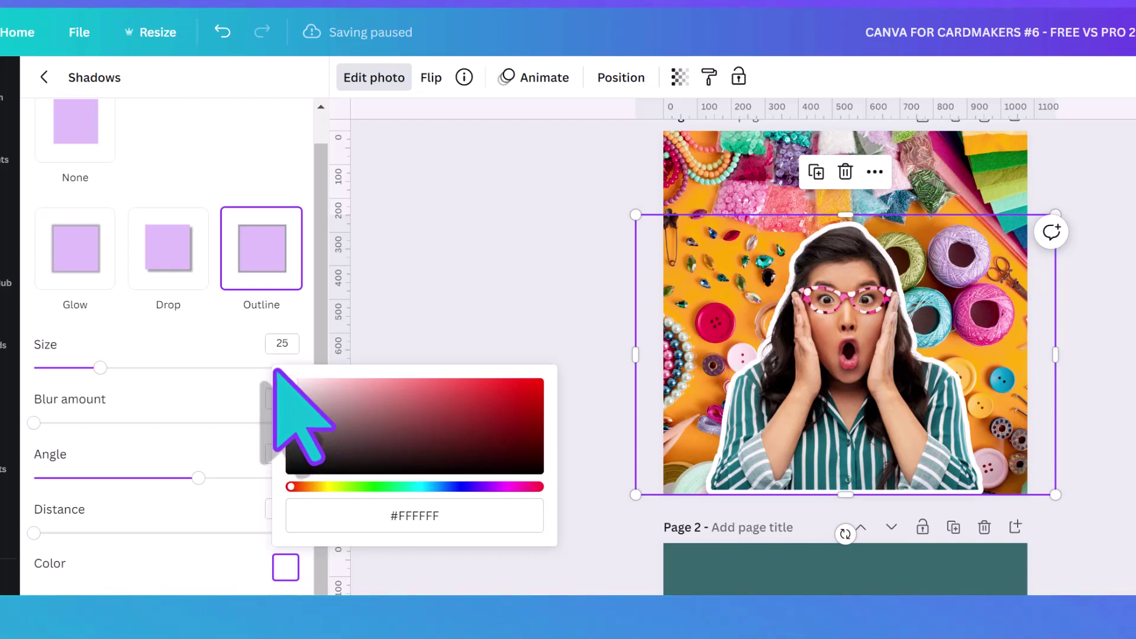
left_click(242, 338)
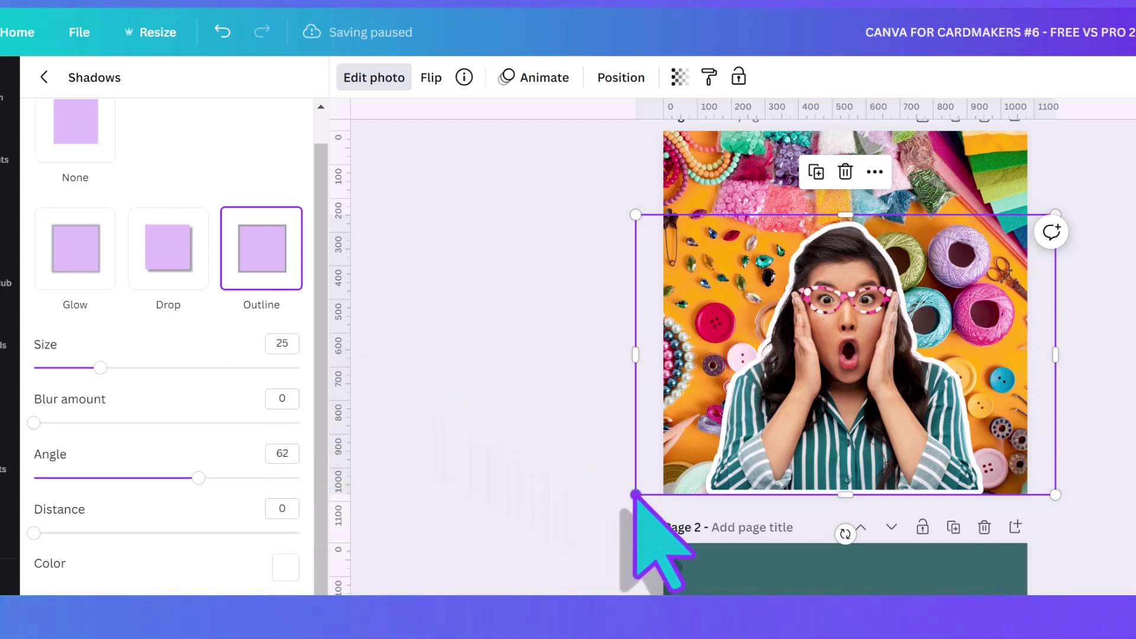
- Enlarge the outlined woman a bit more so the cutout's lower edge extends past the page
left_click_drag(635, 493, 623, 503)
left_click_drag(789, 457, 798, 453)
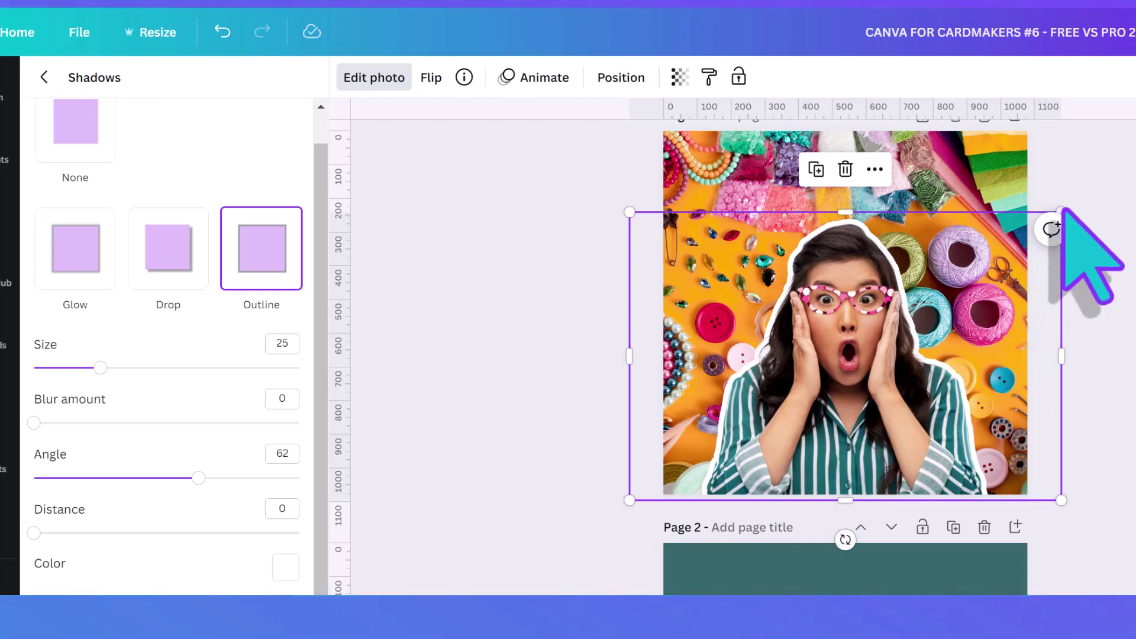
left_click_drag(1061, 212, 1086, 189)
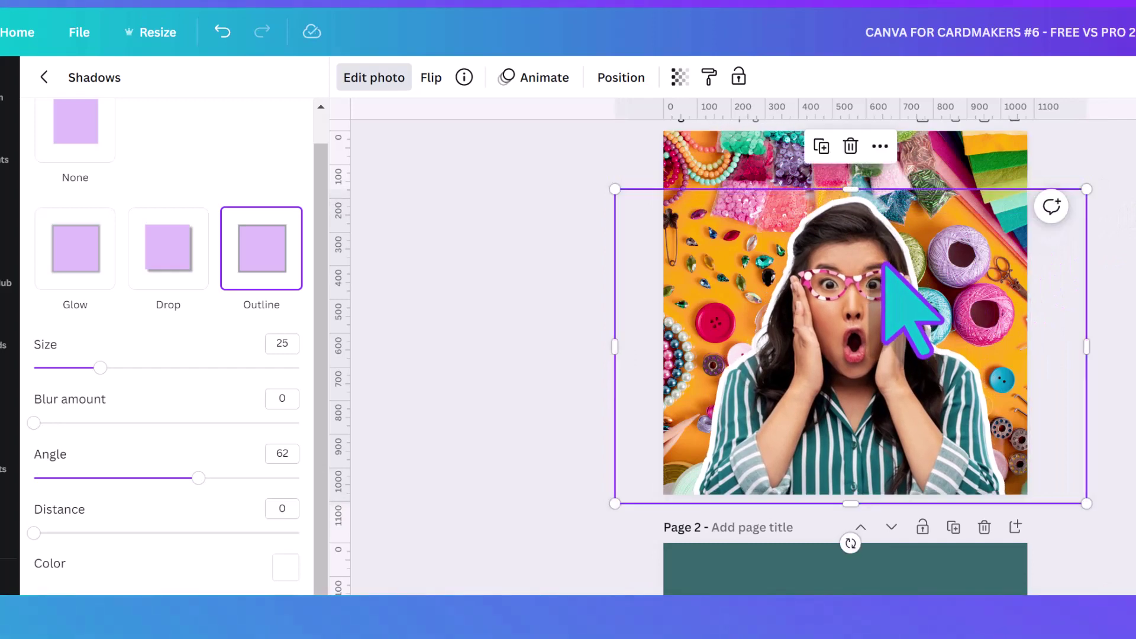
- Lock the outlined woman's photo on page 1 and deselect it
left_click(738, 77)
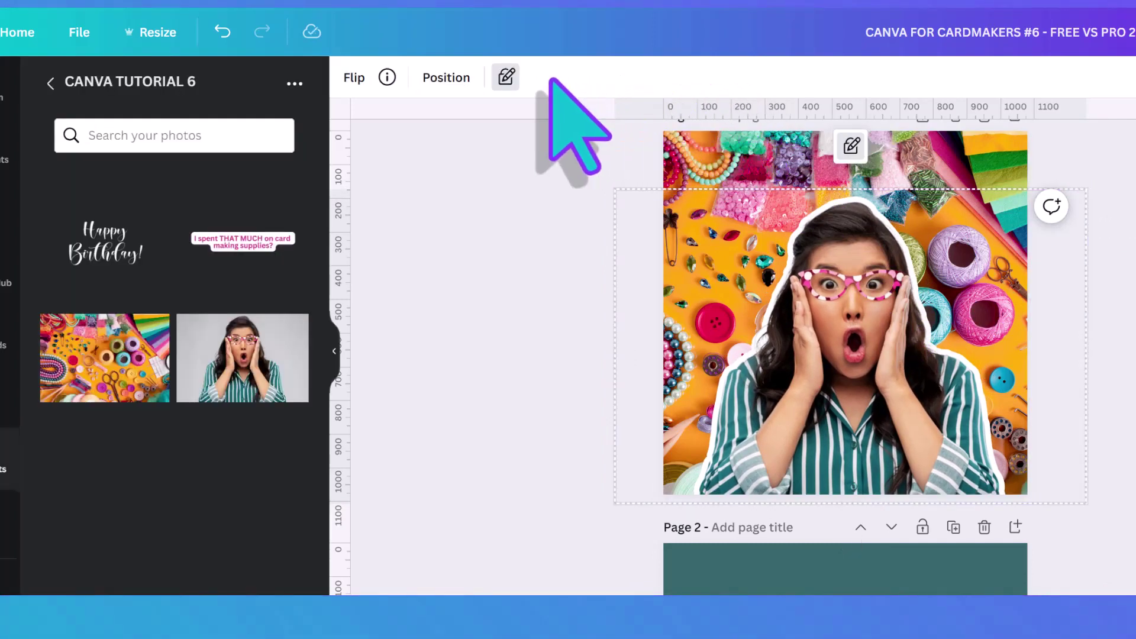
left_click(506, 76)
left_click(553, 340)
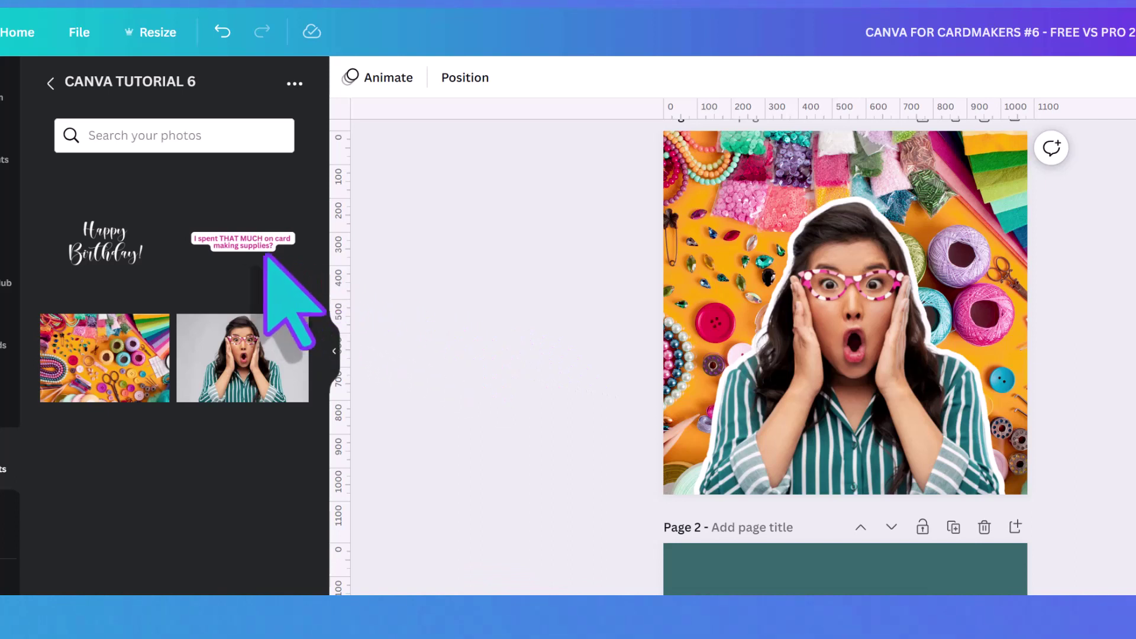
- Add the "I spent THAT MUCH on card making supplies?" image to page 1 and crop the empty space above and below its text
left_click(258, 253)
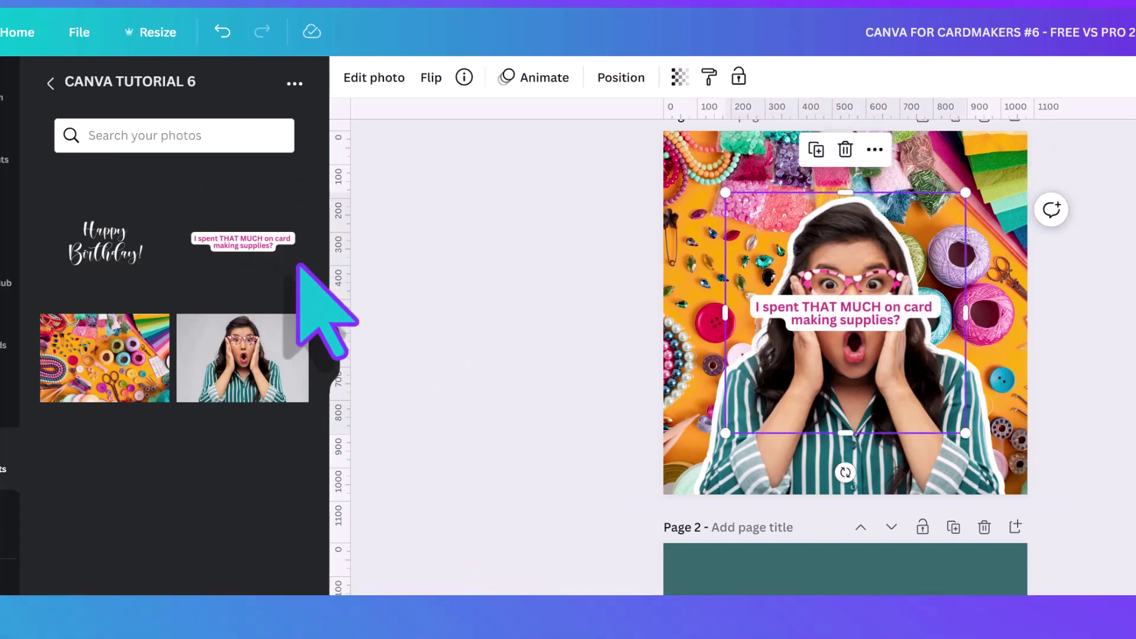
left_click_drag(844, 432, 840, 346)
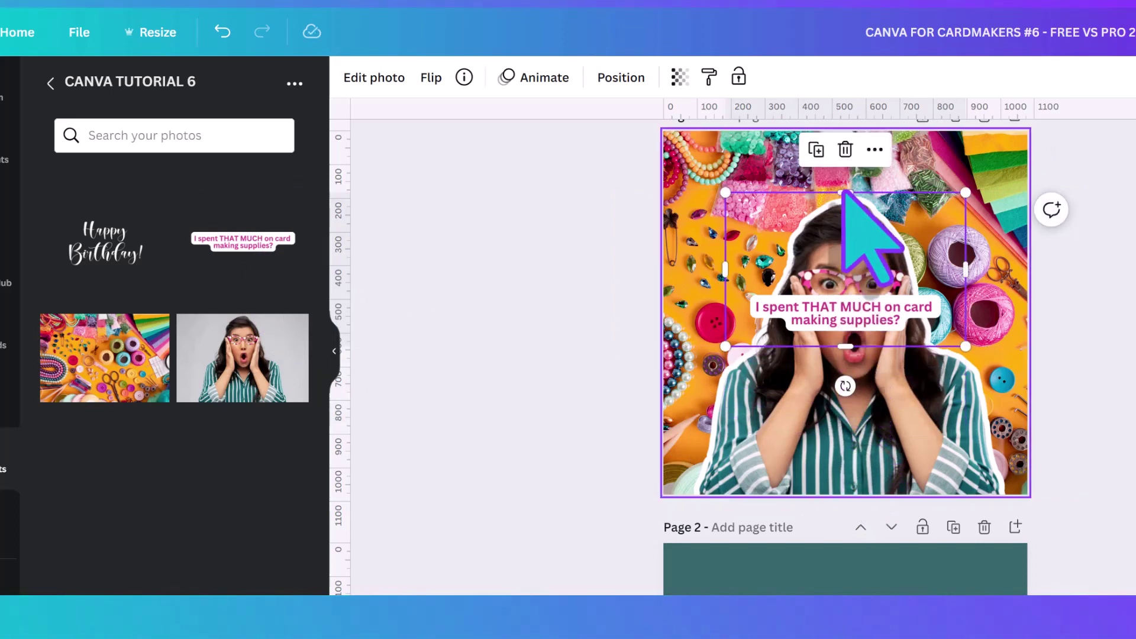
left_click_drag(843, 193, 846, 283)
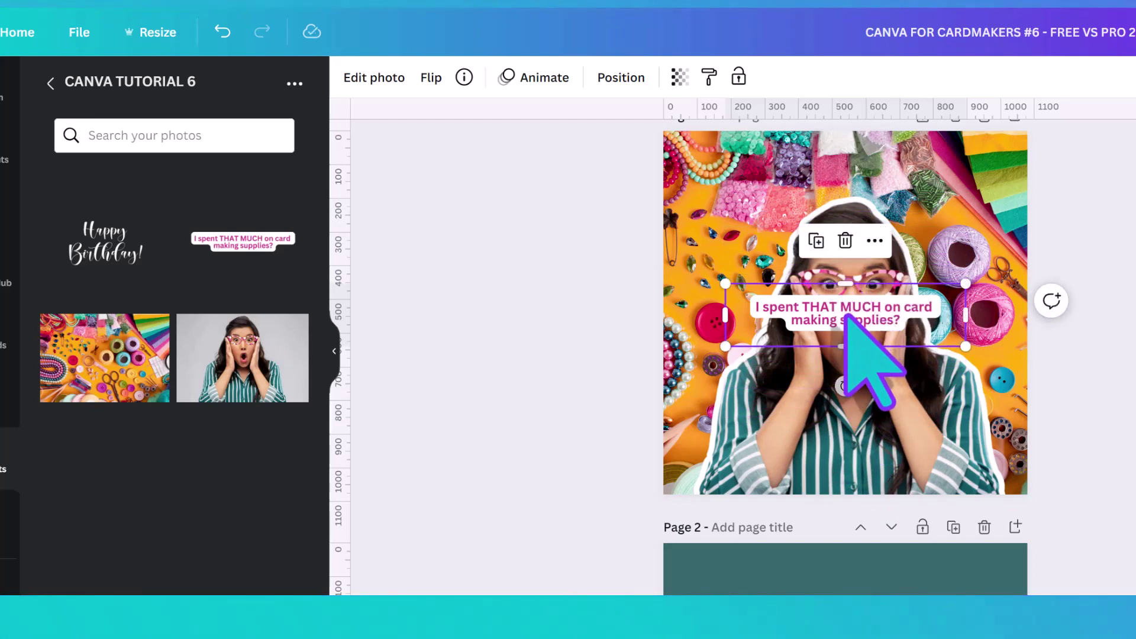
- Enlarge the cropped sentiment beyond the page width, center it along page 1's lower edge and deselect it
left_click_drag(846, 324, 656, 373)
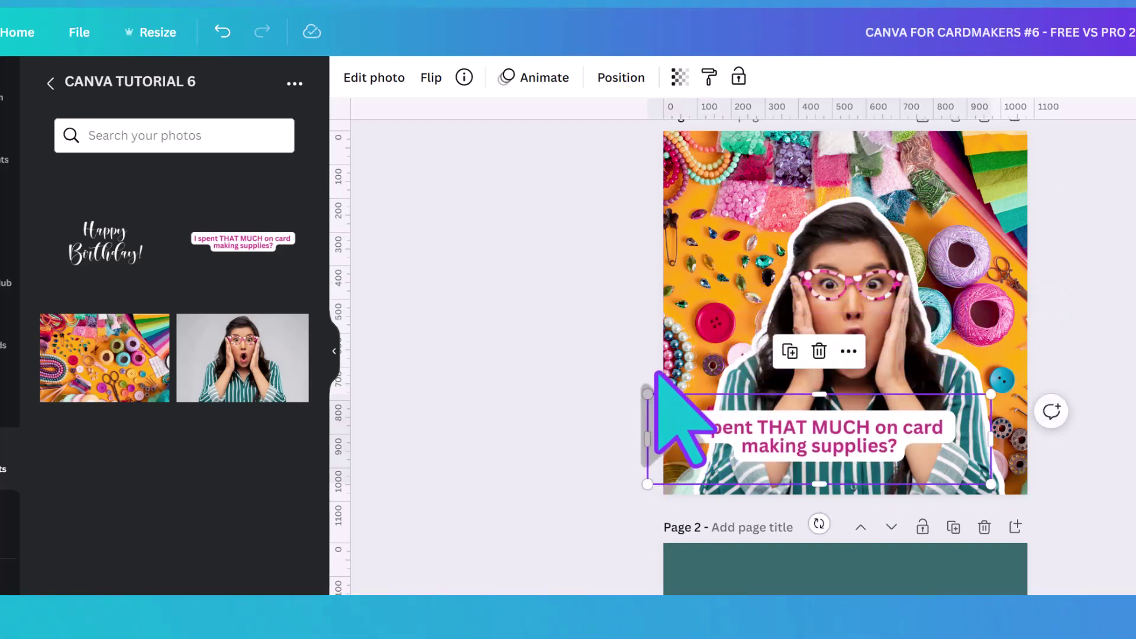
left_click_drag(991, 484, 1041, 497)
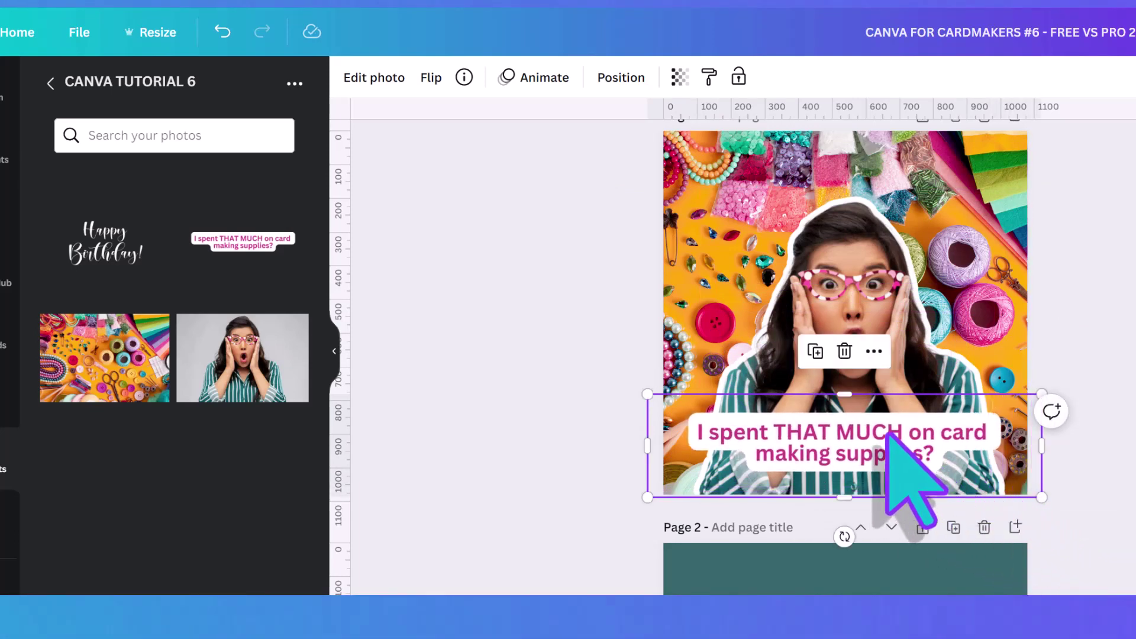
left_click_drag(887, 434, 889, 447)
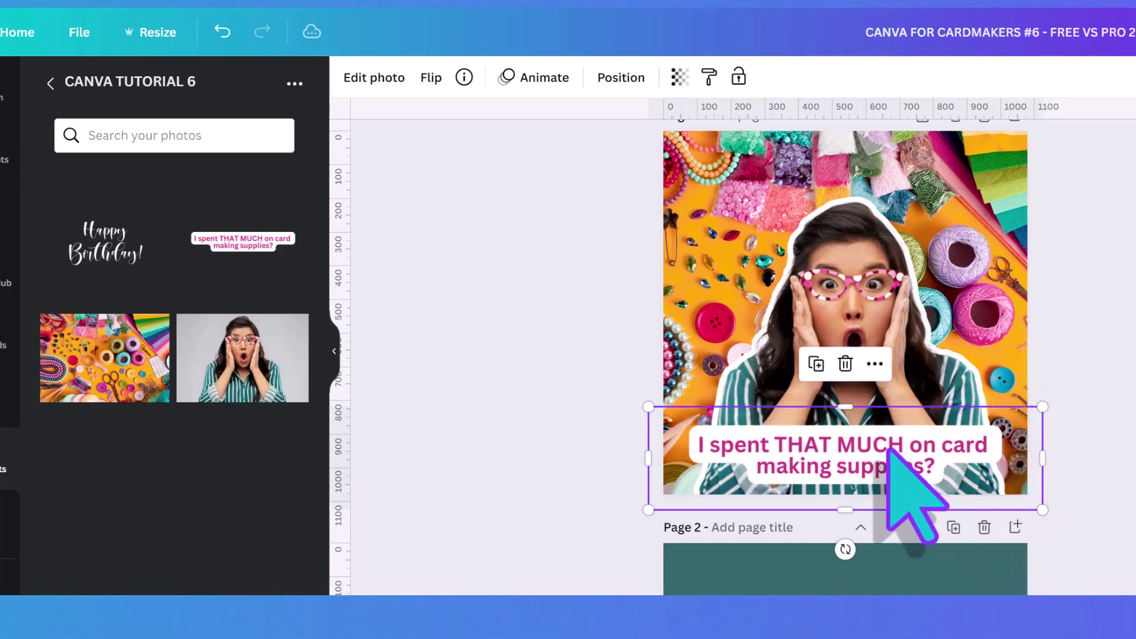
left_click(1062, 316)
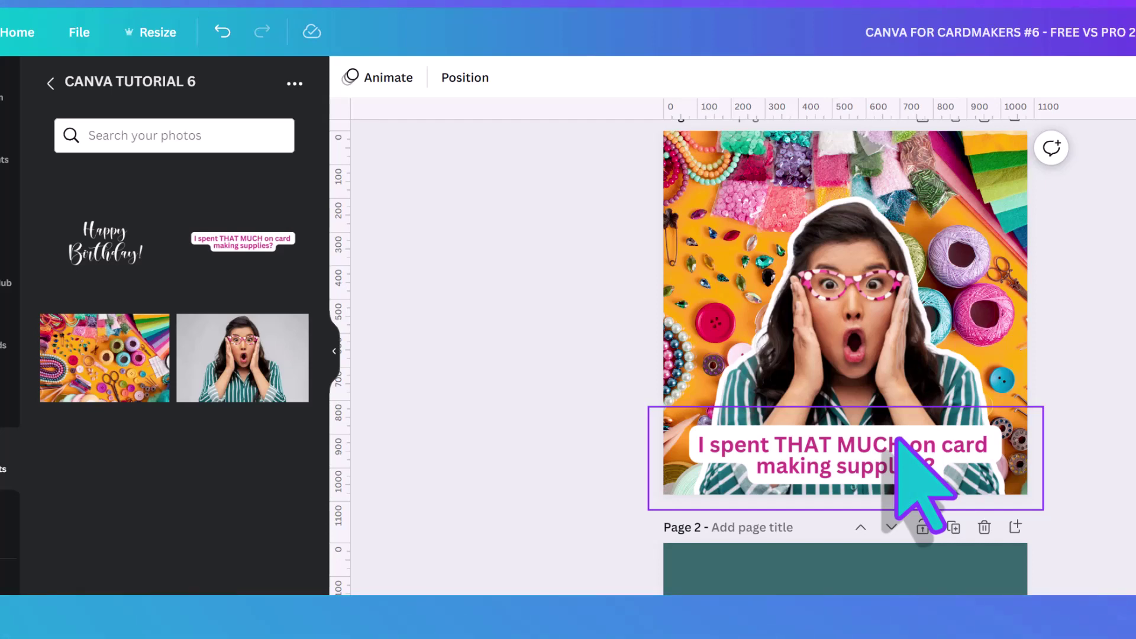
left_click(1087, 335)
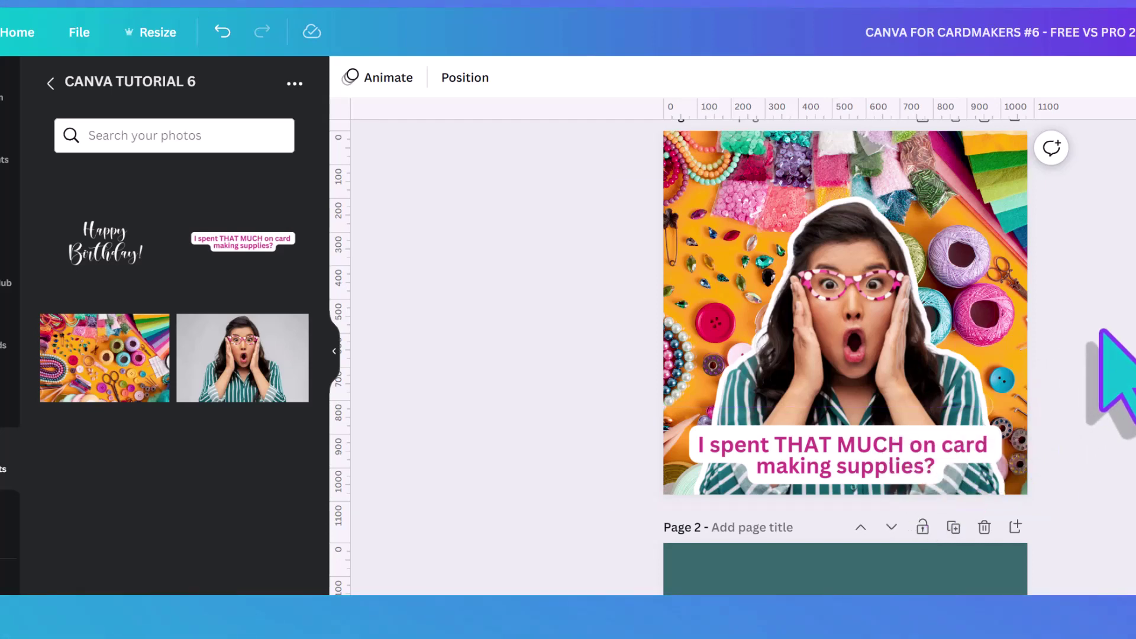
- Add a heading reading "Happy Birthday" to page 2 and enlarge it to a font size of about 95.3
scroll(1101, 332, "down", 5)
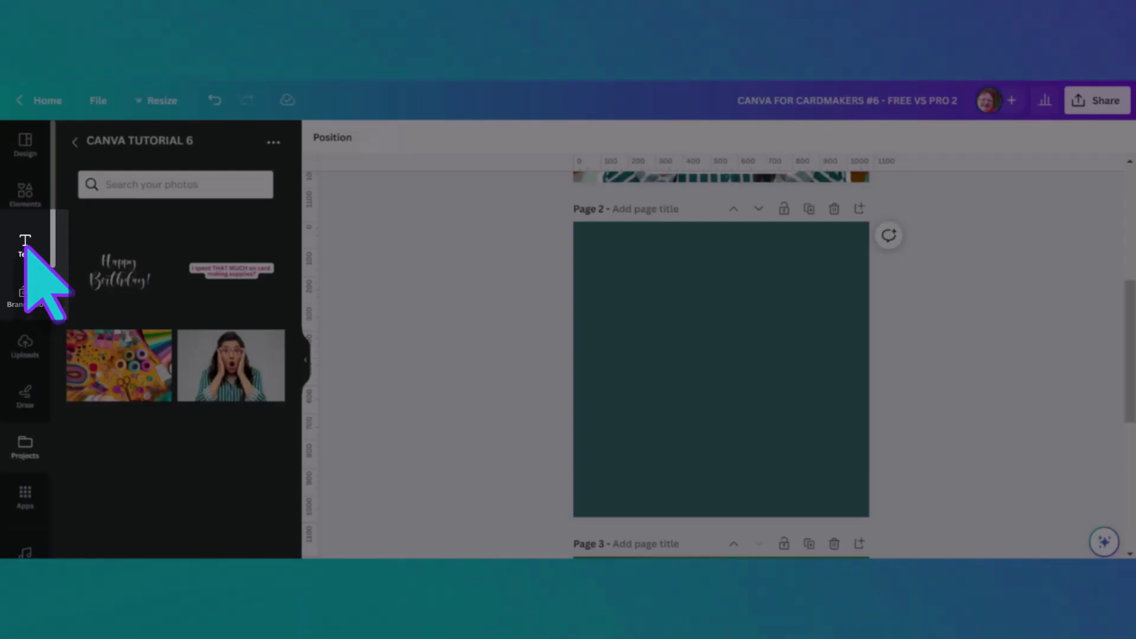
left_click(26, 247)
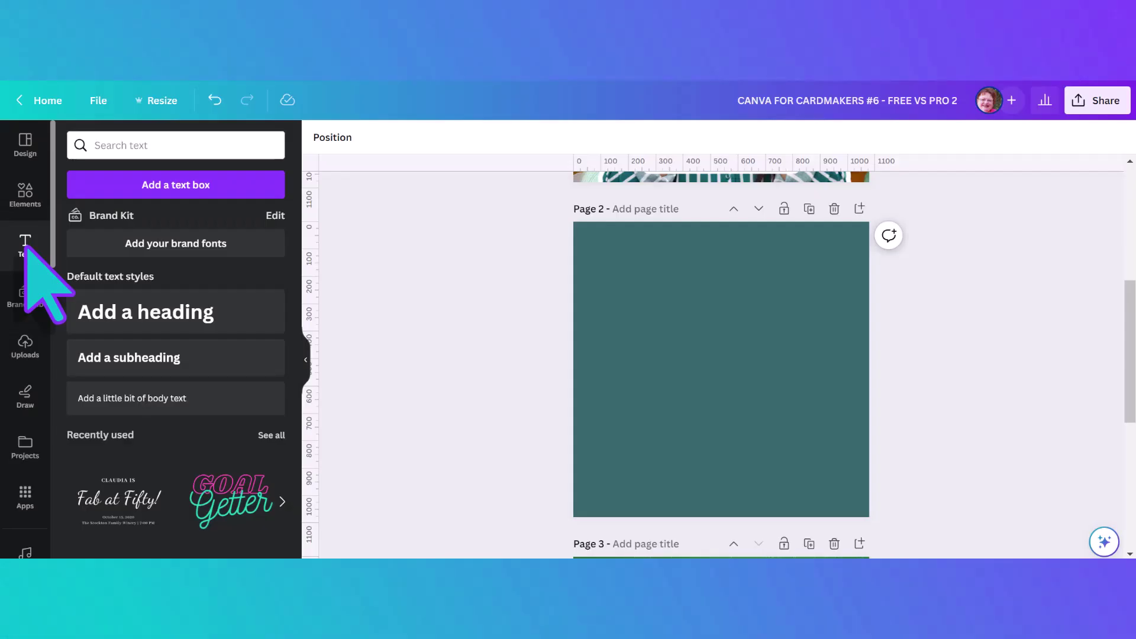
left_click(165, 316)
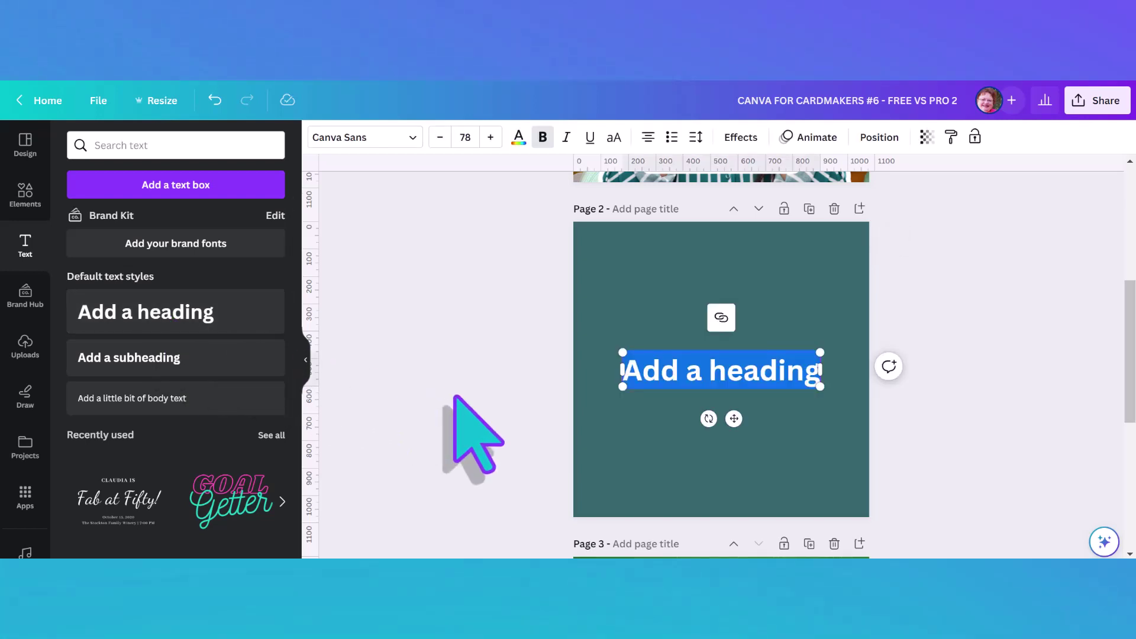
type("Happy Birthday")
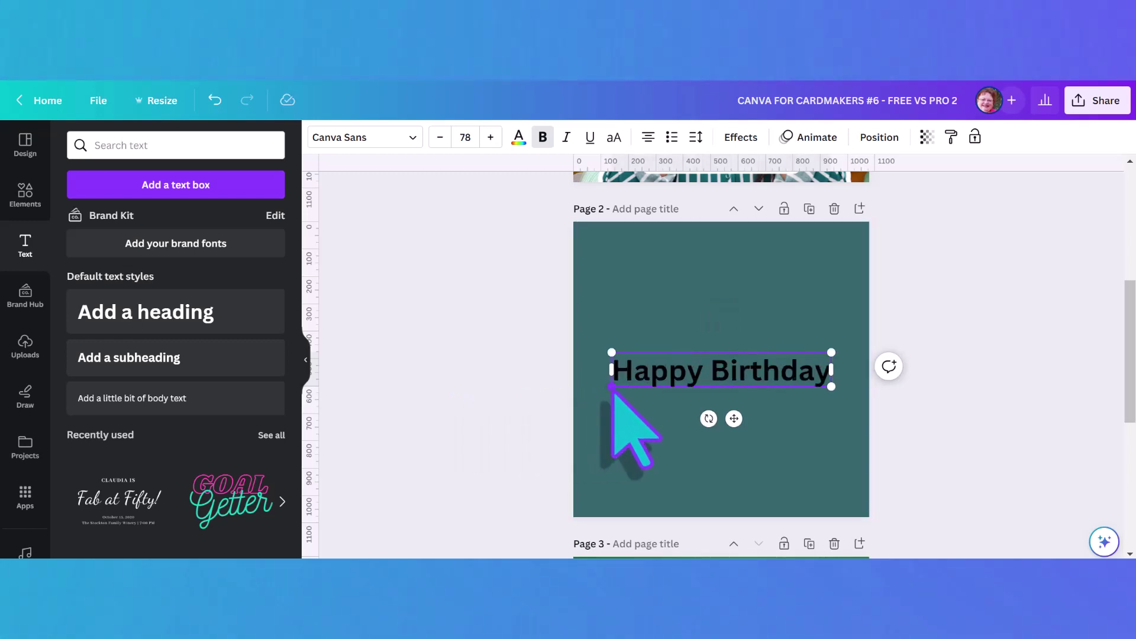
left_click_drag(611, 387, 593, 420)
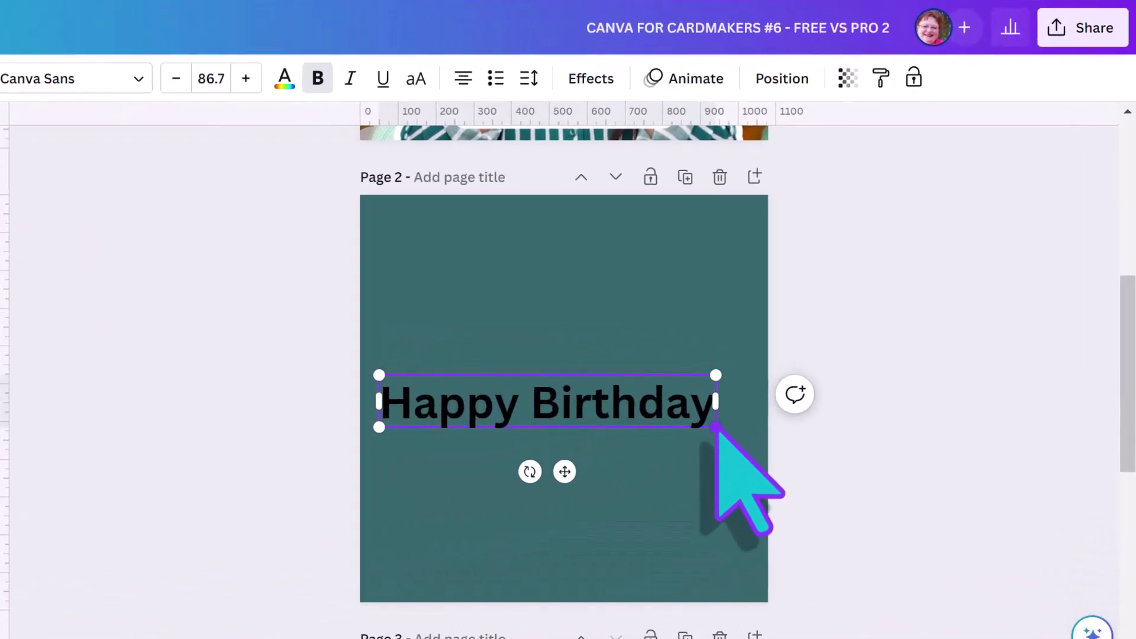
left_click_drag(716, 427, 749, 433)
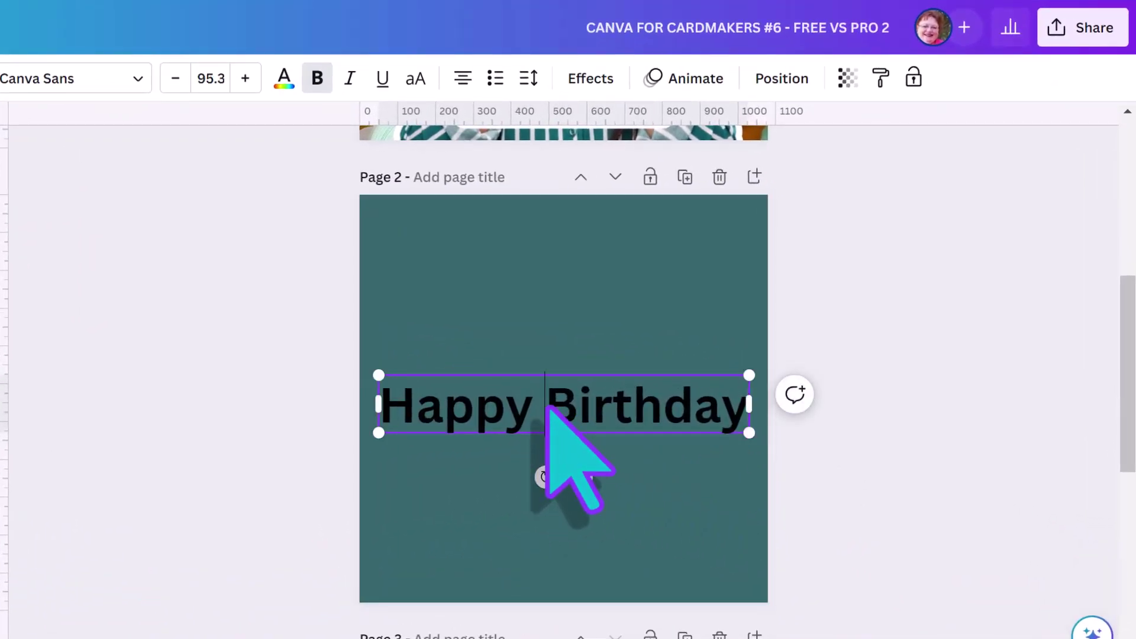
- Split the heading into two lines, "Happy" above "Birthday", and tighten its line spacing
key("BackSpace")
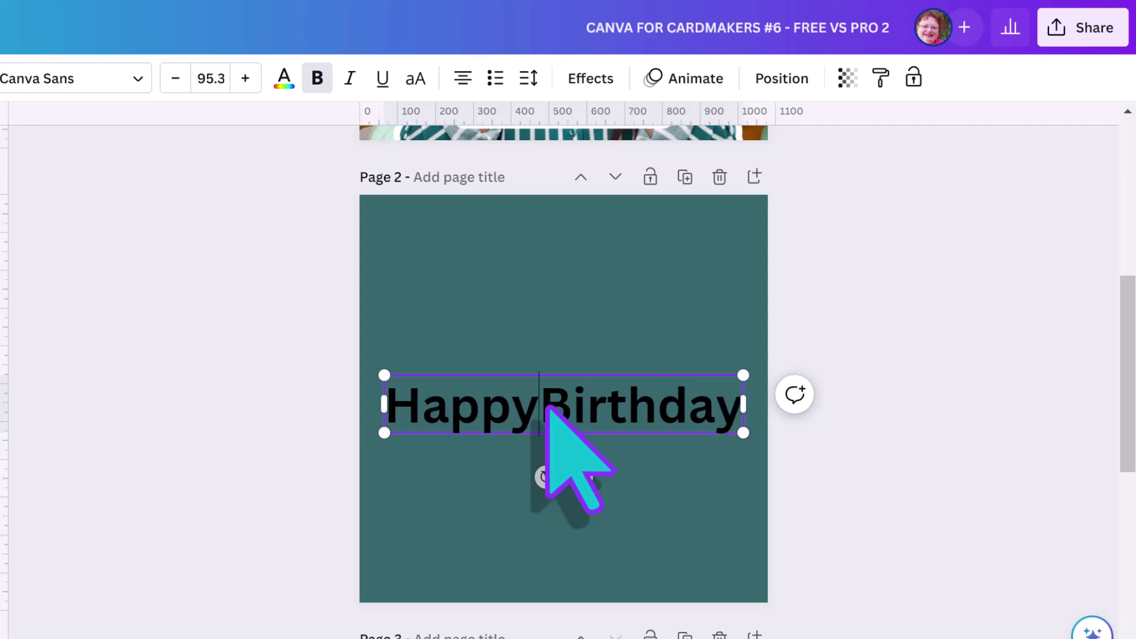
key("Return")
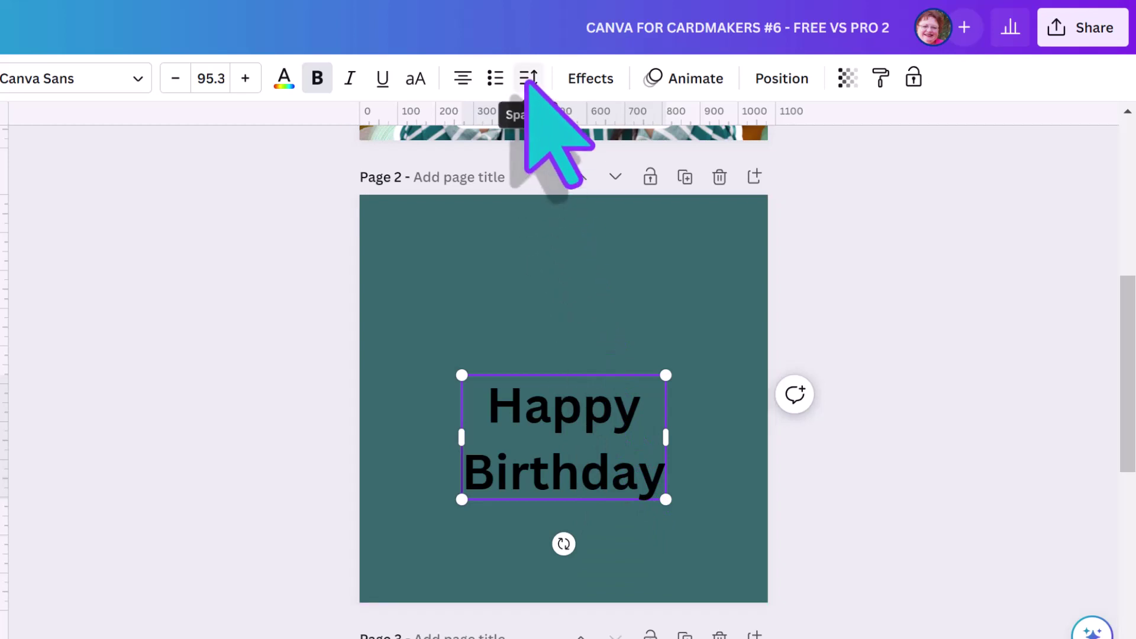
left_click(528, 79)
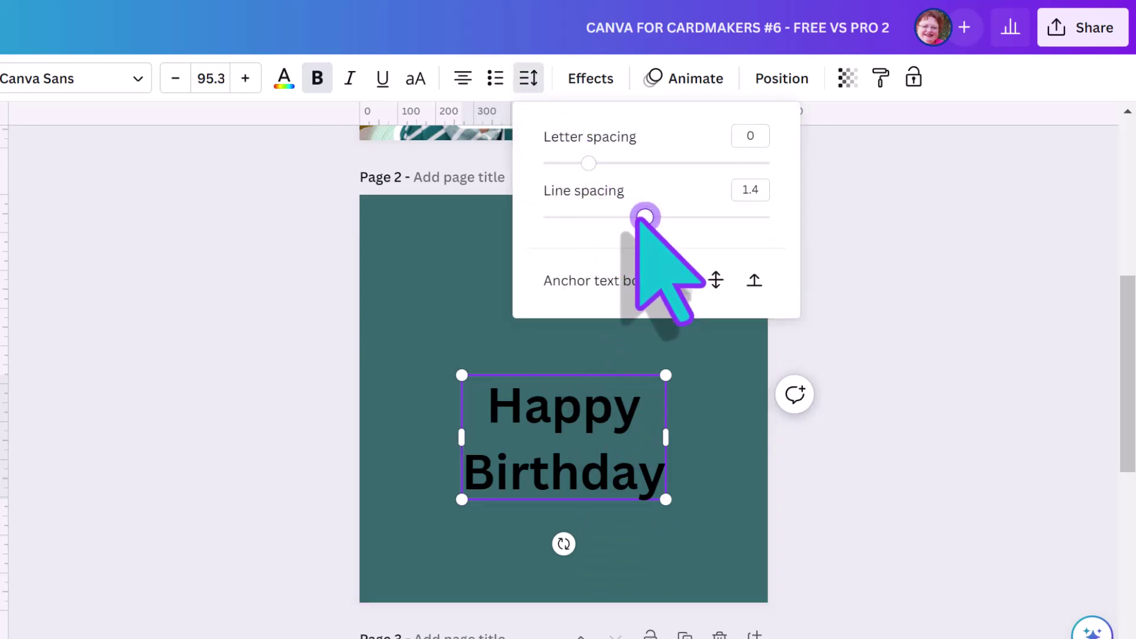
left_click_drag(643, 217, 585, 217)
left_click(737, 420)
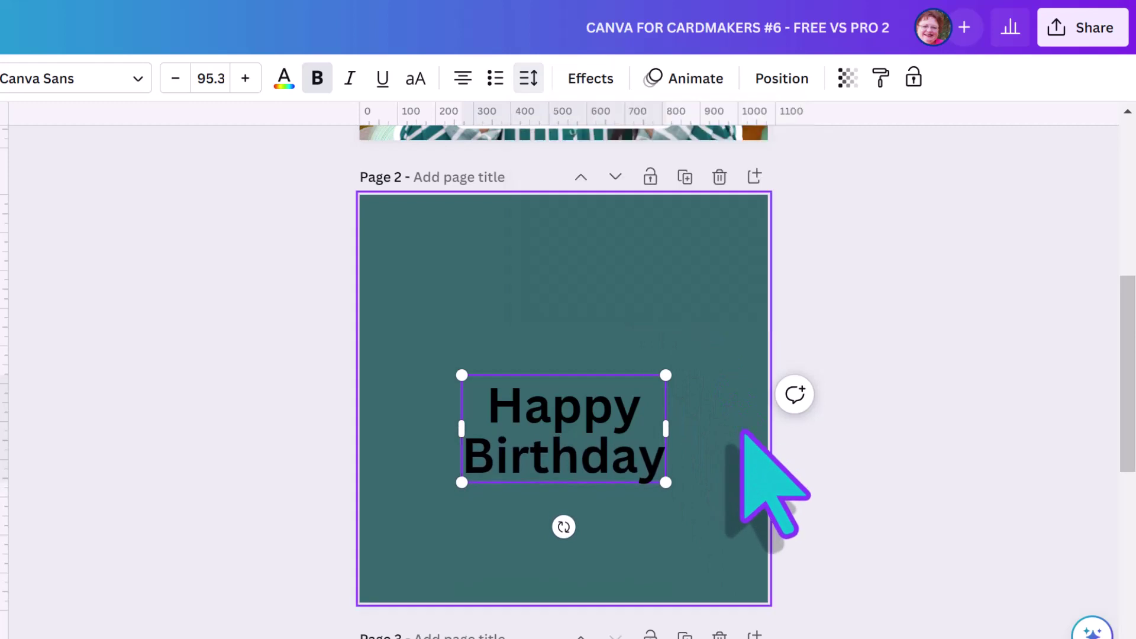
left_click(741, 427)
- Enlarge the two-line "Happy Birthday" heading to a font size of about 174 so it nearly fills page 2's width
left_click(555, 456)
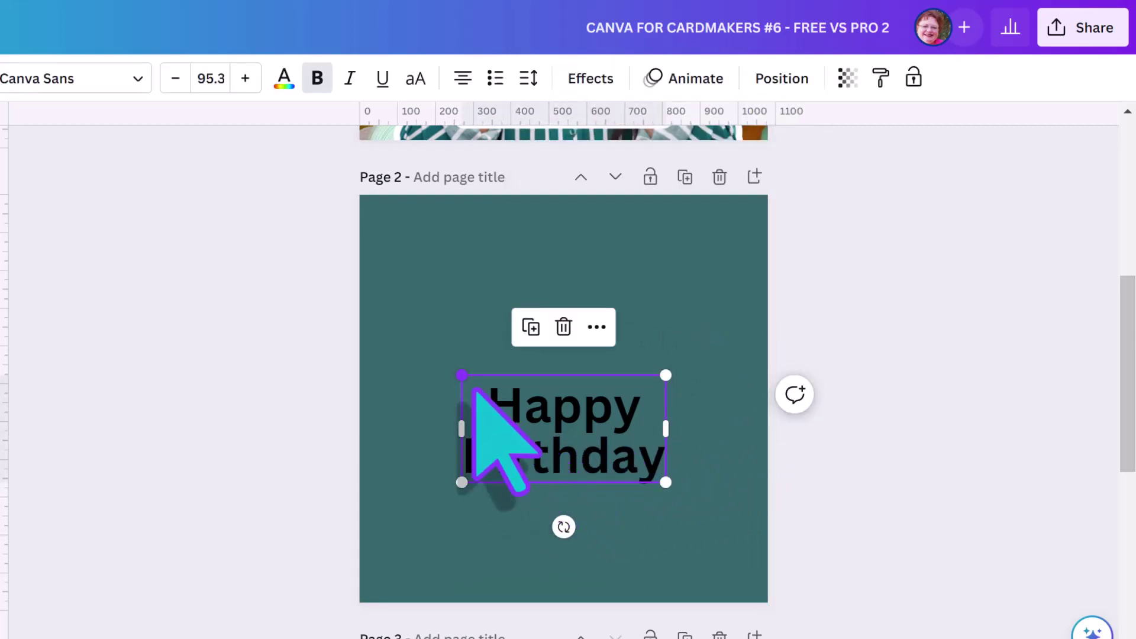
left_click_drag(462, 376, 375, 329)
left_click_drag(664, 329, 747, 288)
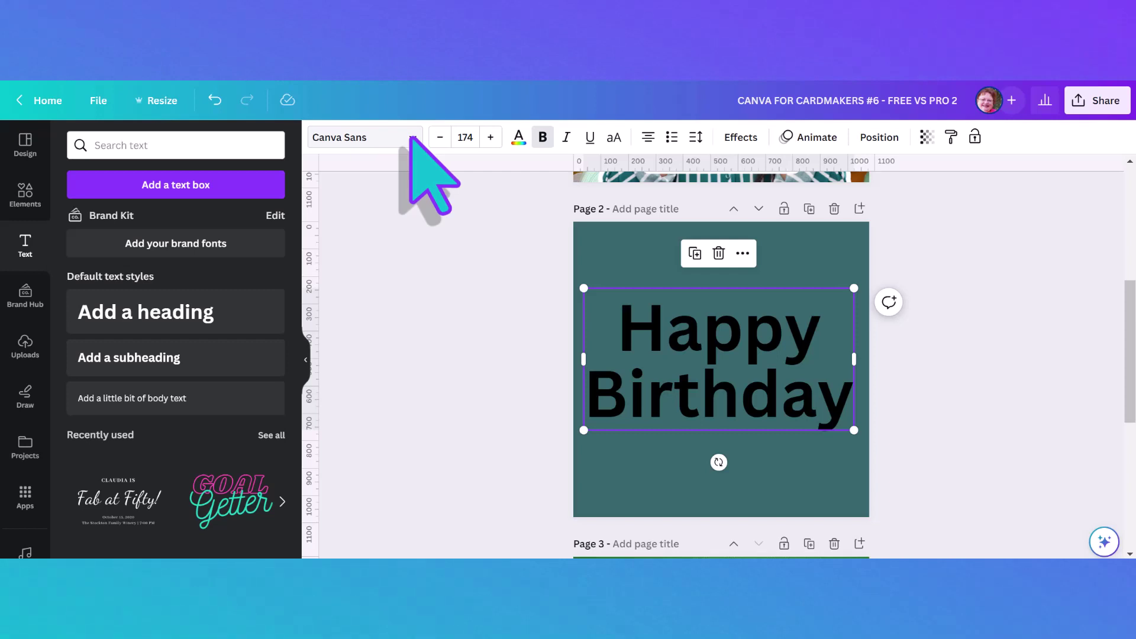
- Change the heading's font to the uploaded Aline Baker Regular and set its line spacing to 1.21
left_click(412, 138)
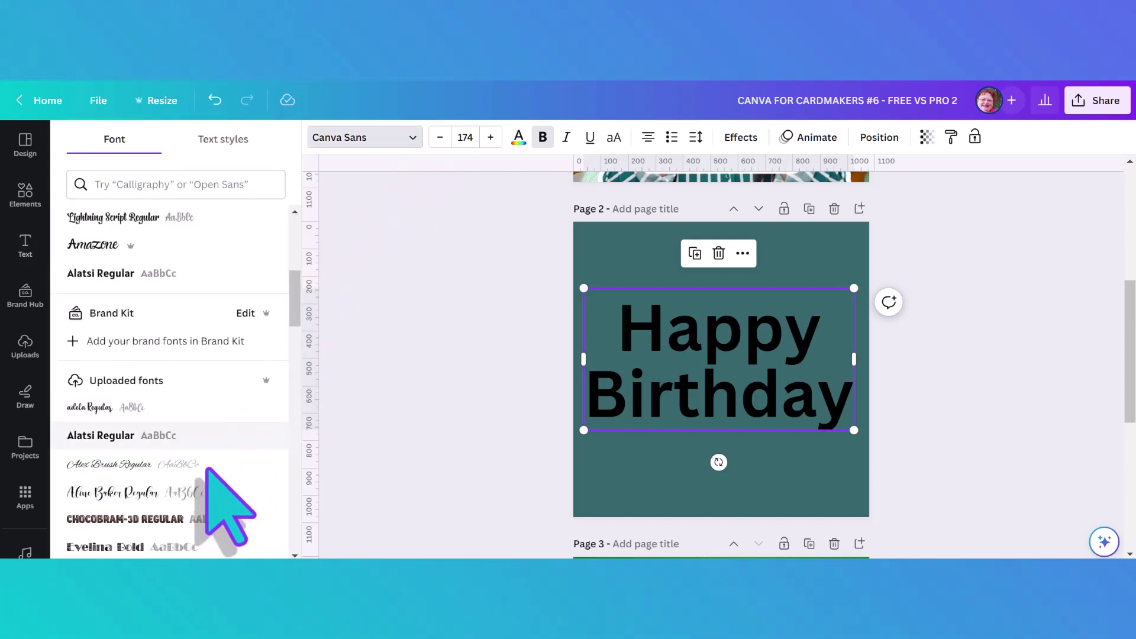
left_click(208, 488)
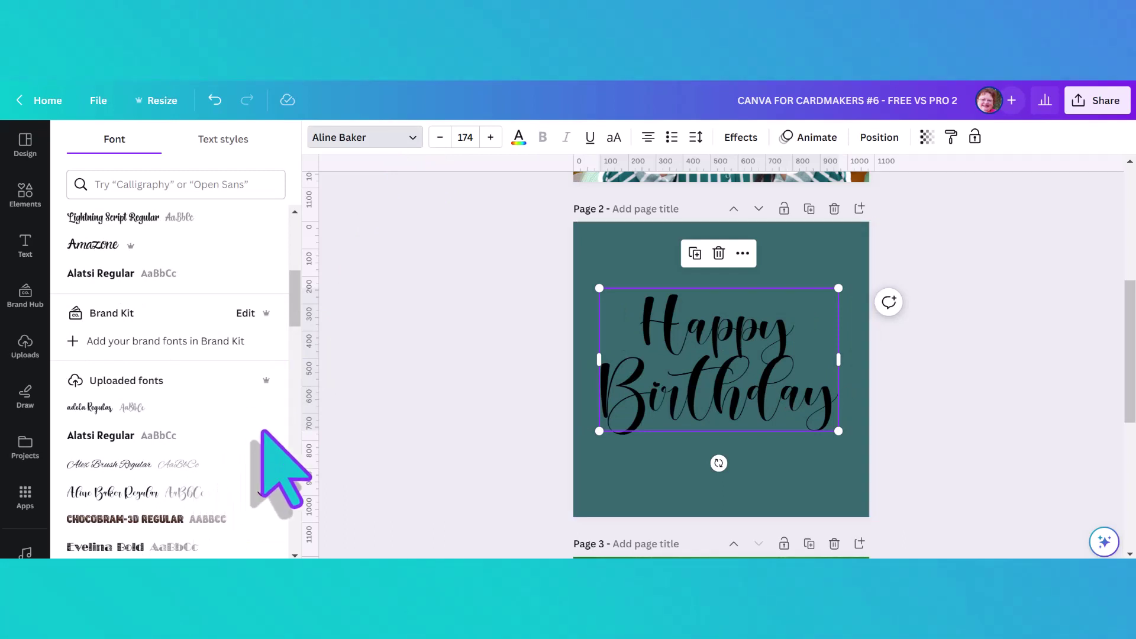
left_click(696, 137)
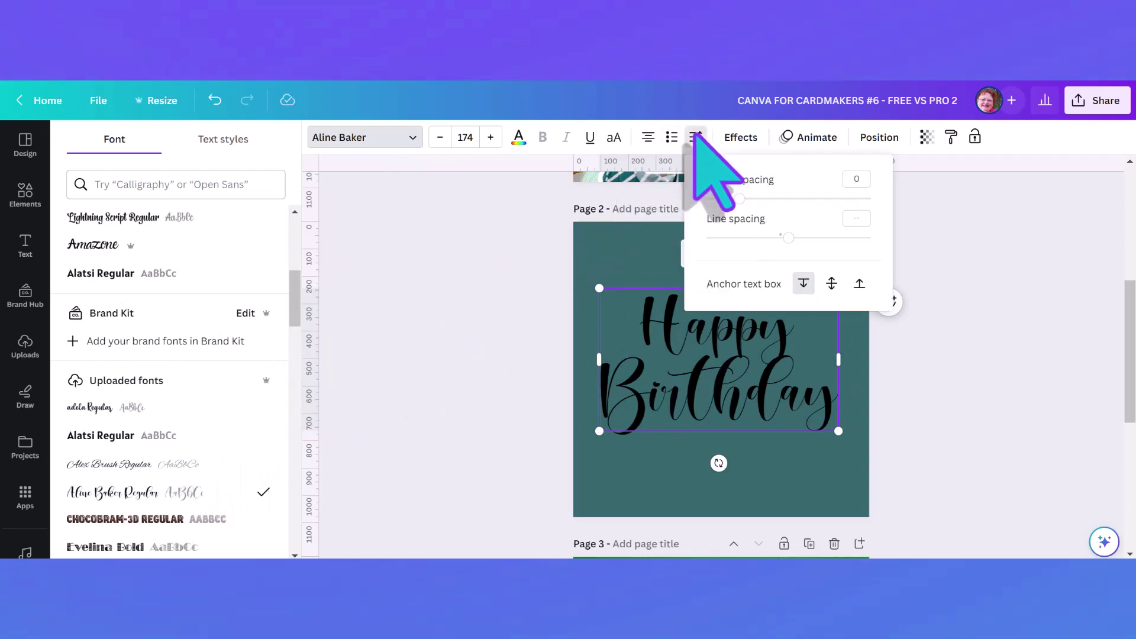
left_click_drag(789, 238, 765, 238)
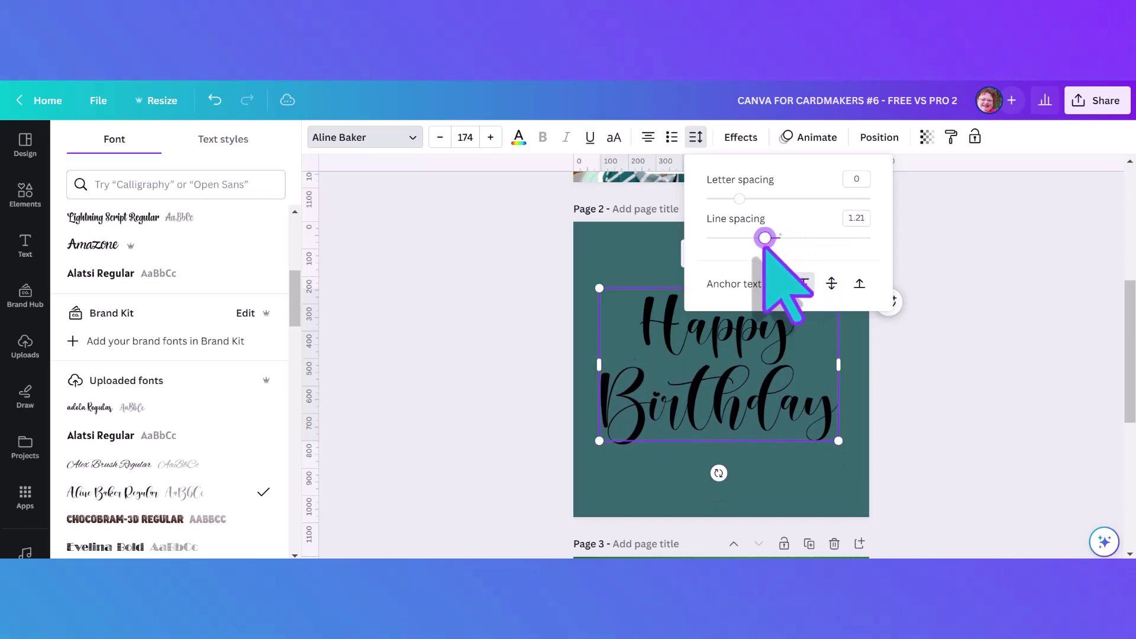
left_click(512, 301)
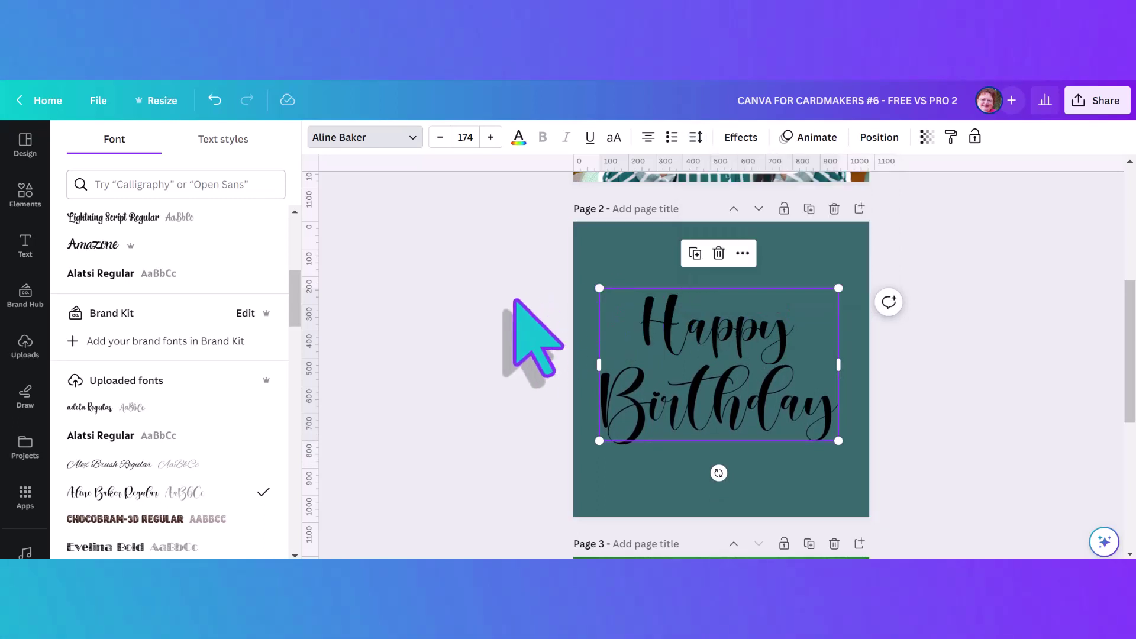
- Color the "Happy Birthday" heading white from the document colors and deselect it
left_click(518, 141)
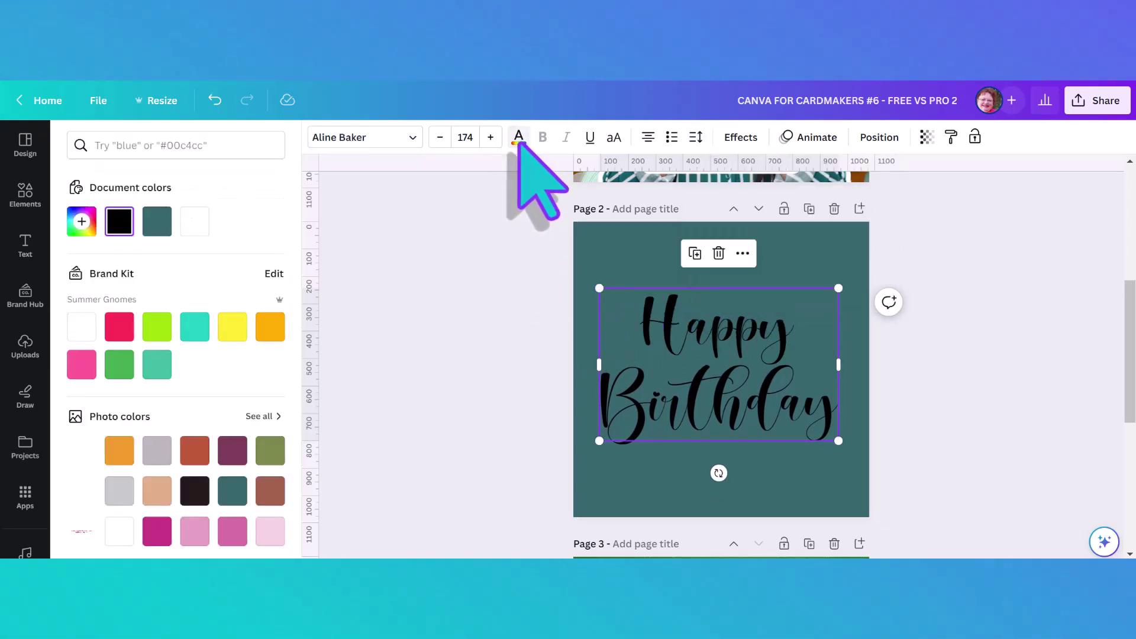
left_click(195, 221)
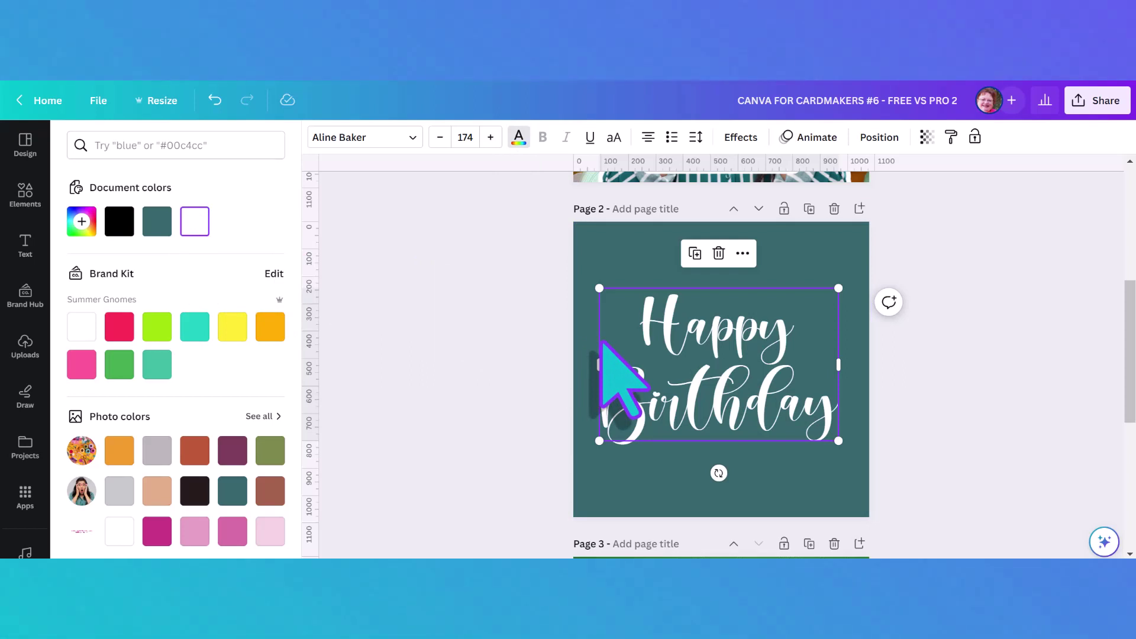
left_click(594, 310)
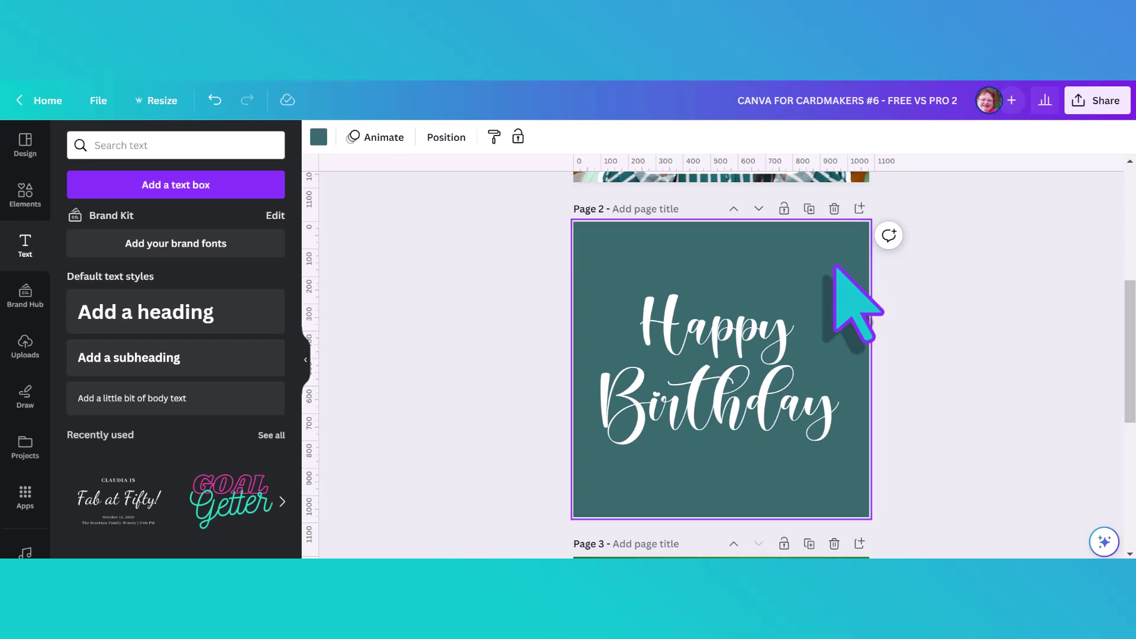
- Set up the PNG download with a transparent background and limit it to the current page, page 2
left_click(1099, 105)
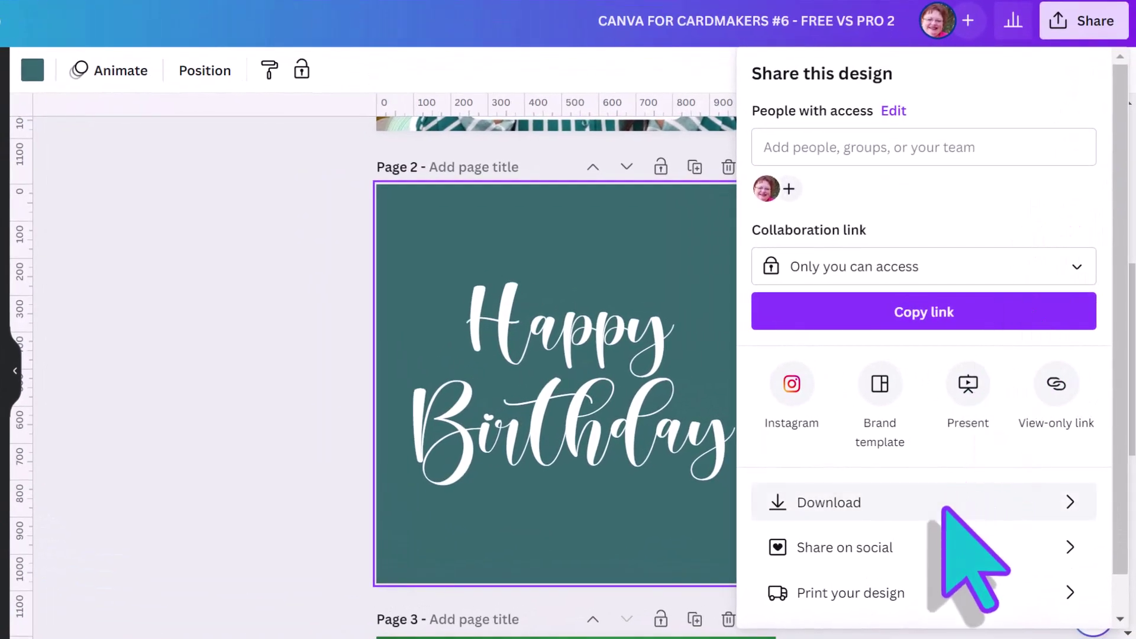
left_click(993, 462)
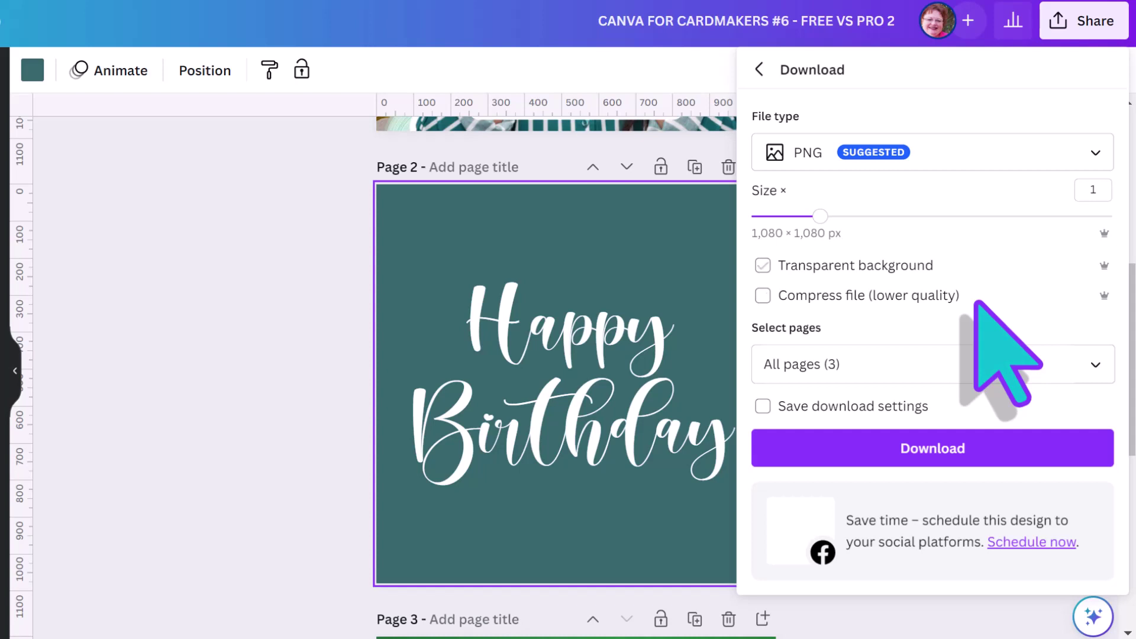
left_click(763, 266)
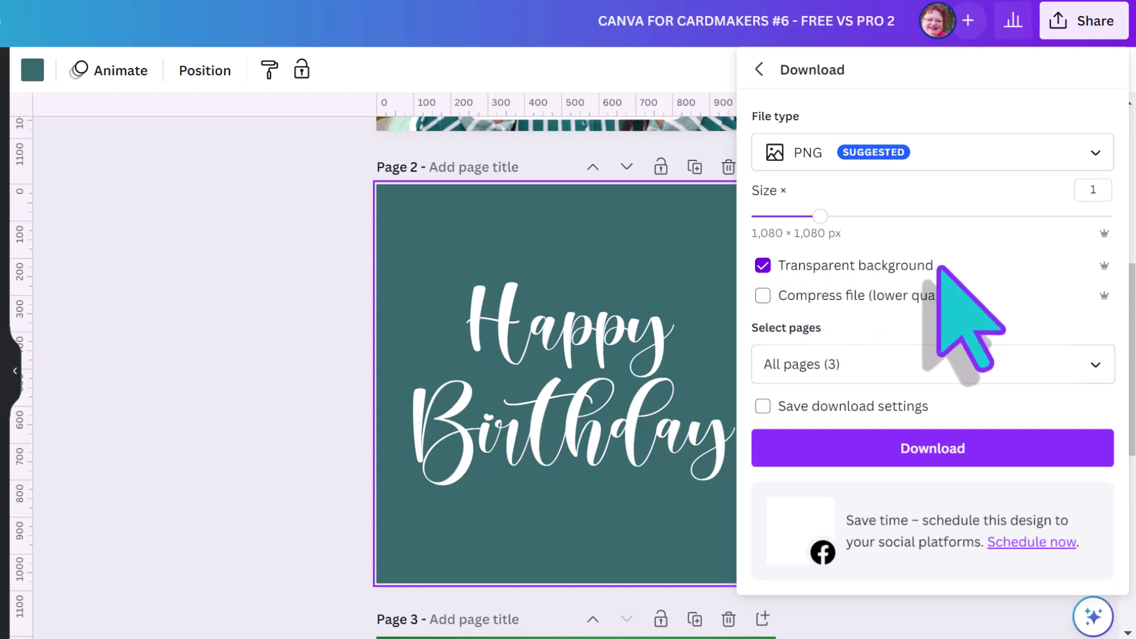
left_click(1085, 362)
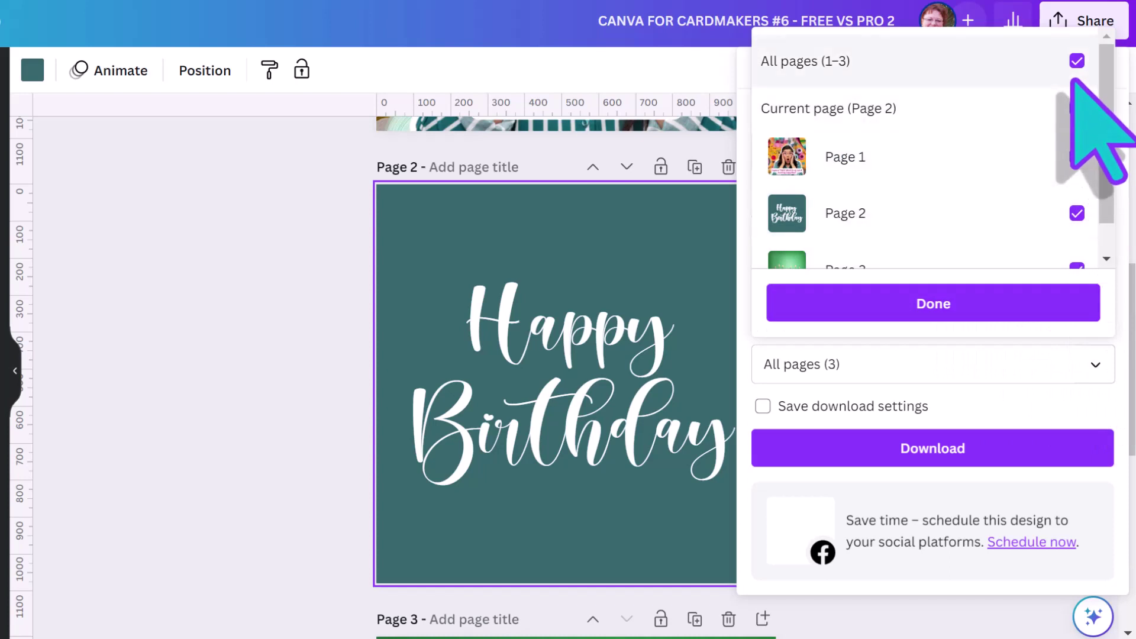
left_click(1075, 61)
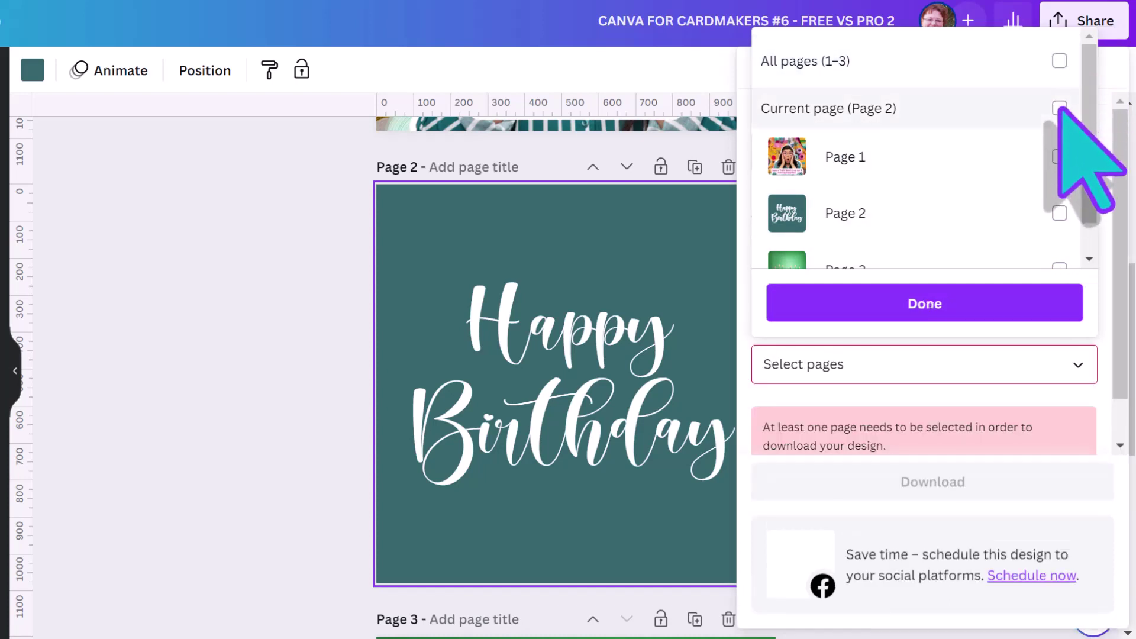
left_click(1059, 109)
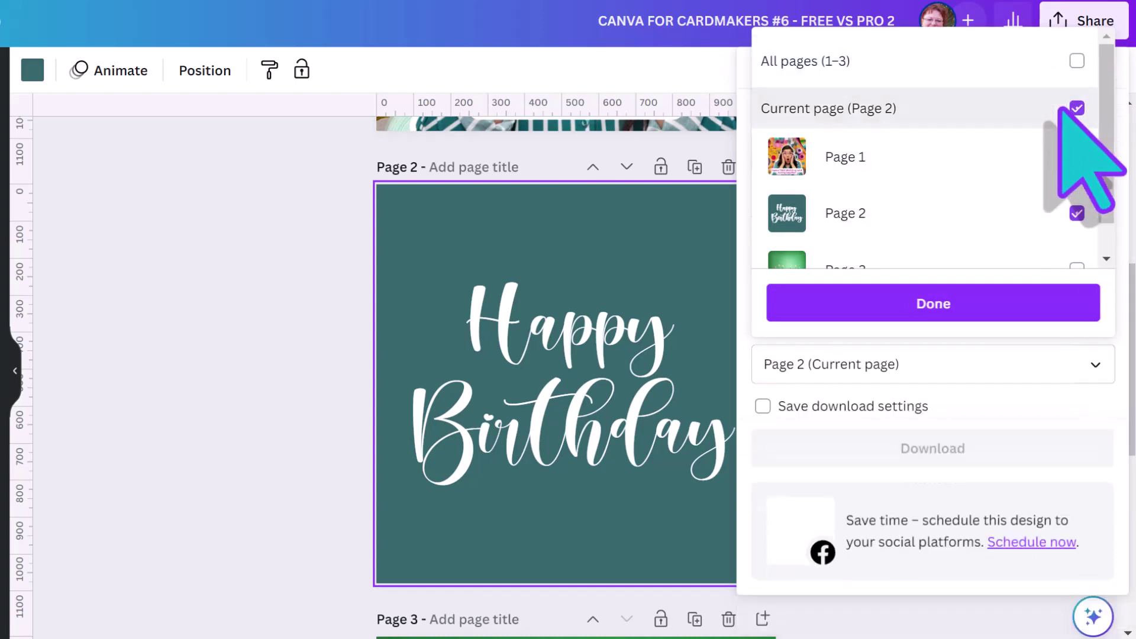
left_click(995, 301)
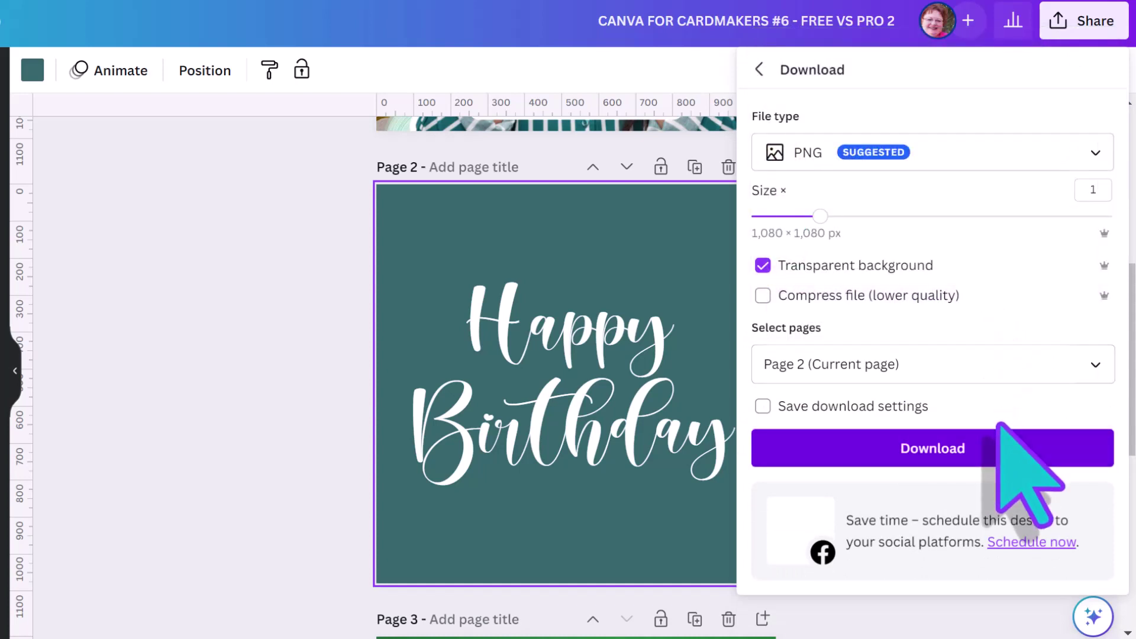
- Download page 2 as configured and add the PNG "CANVA FOR CARDMAKERS #6 - FREE VS PRO 2 (2)" to the uploads
left_click(999, 451)
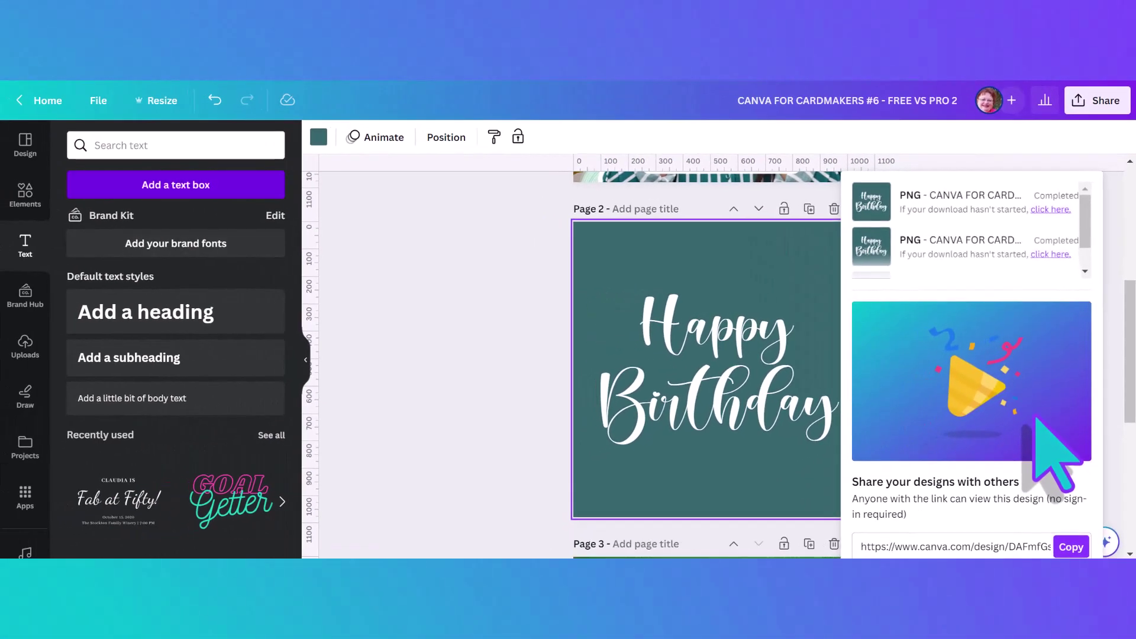
left_click(25, 344)
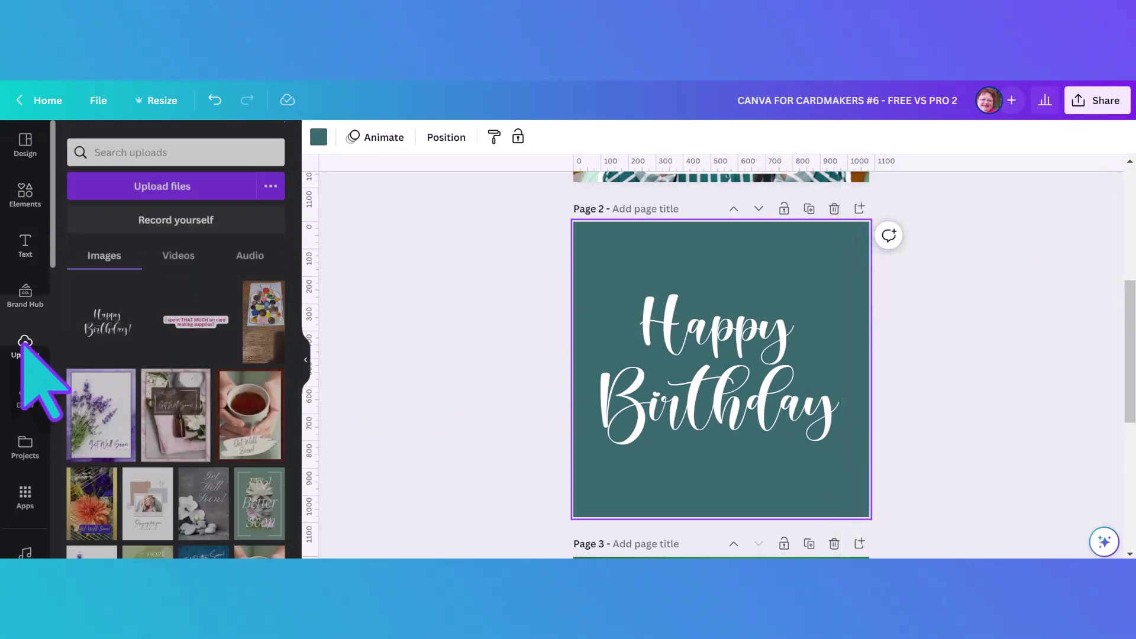
left_click(158, 188)
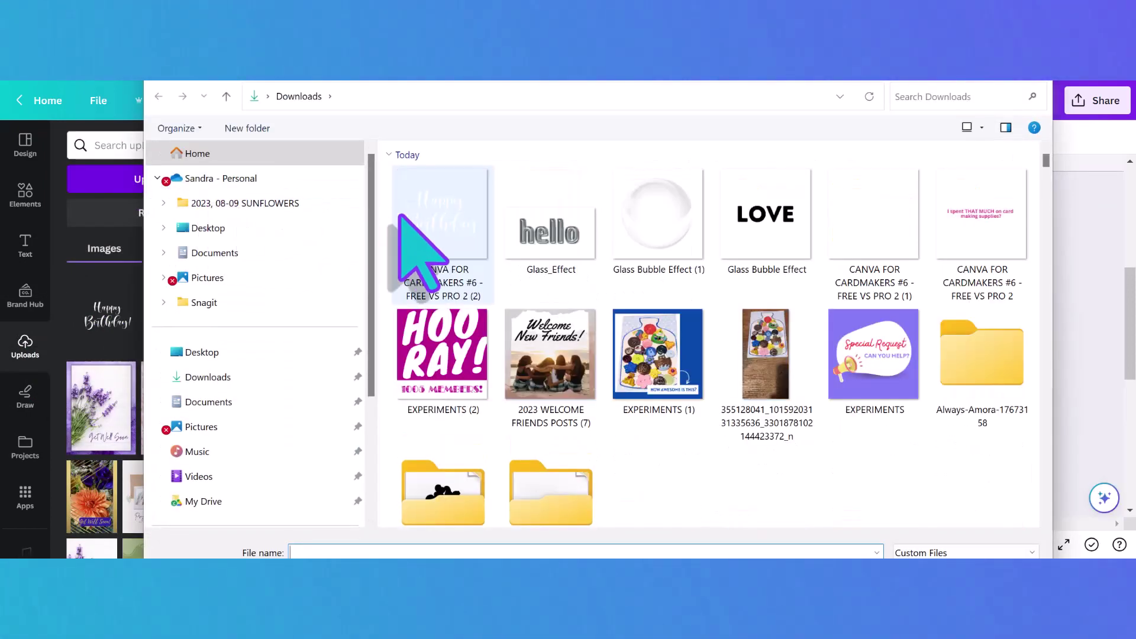
left_click(438, 218)
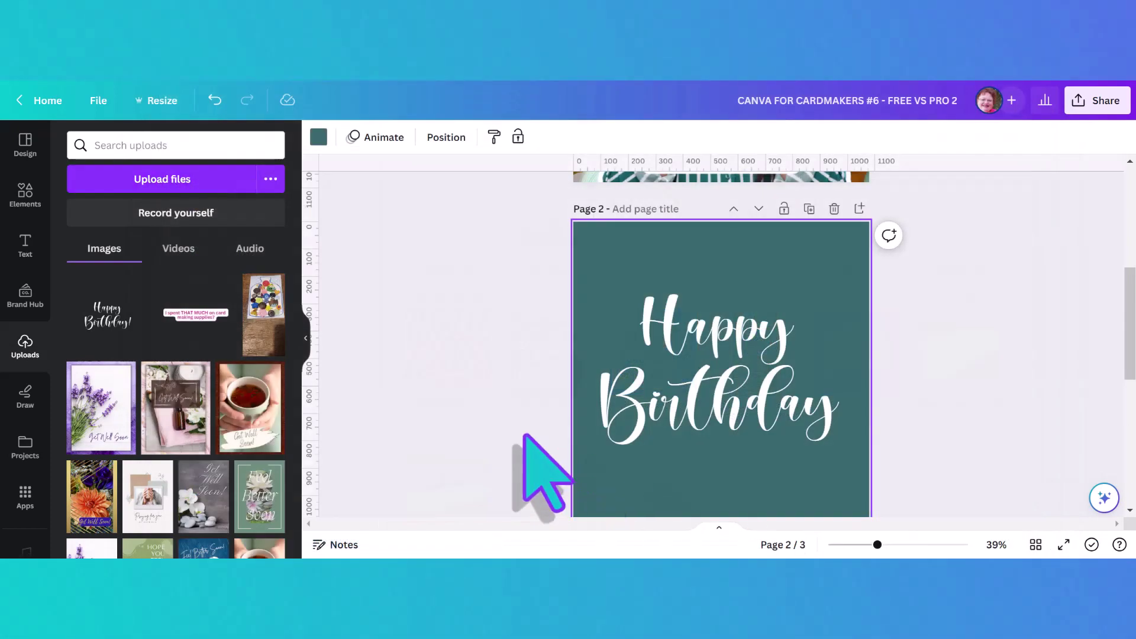
- Place the uploaded white "Happy Birthday" image on page 3, slightly shrunk, in the photo's upper-right area above the candles
scroll(524, 436, "down", 2)
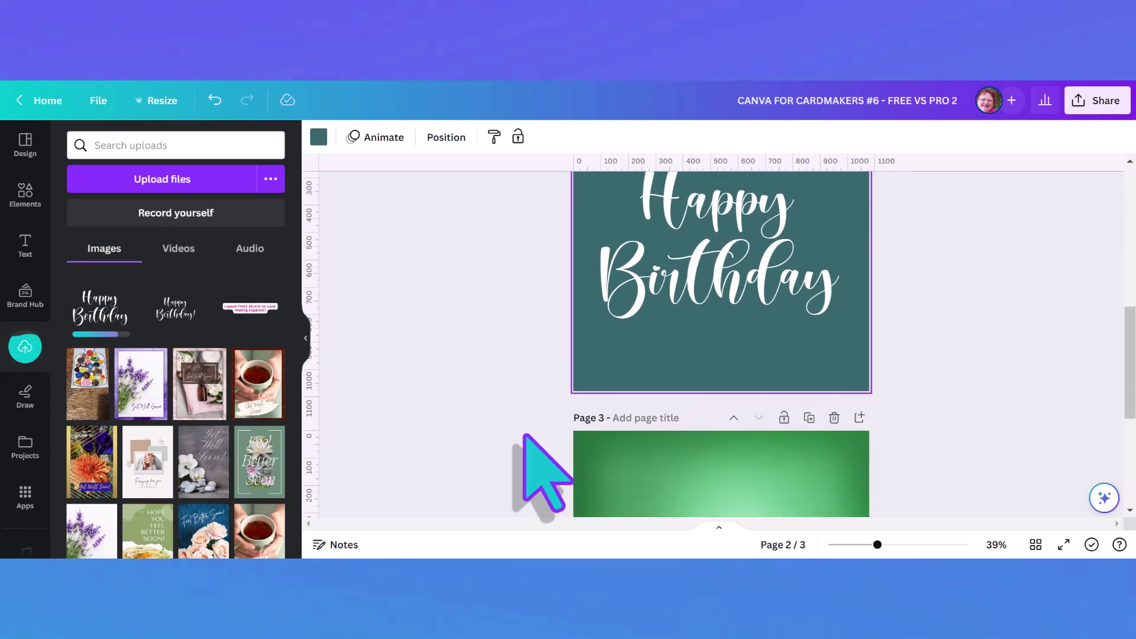
scroll(524, 437, "down", 3)
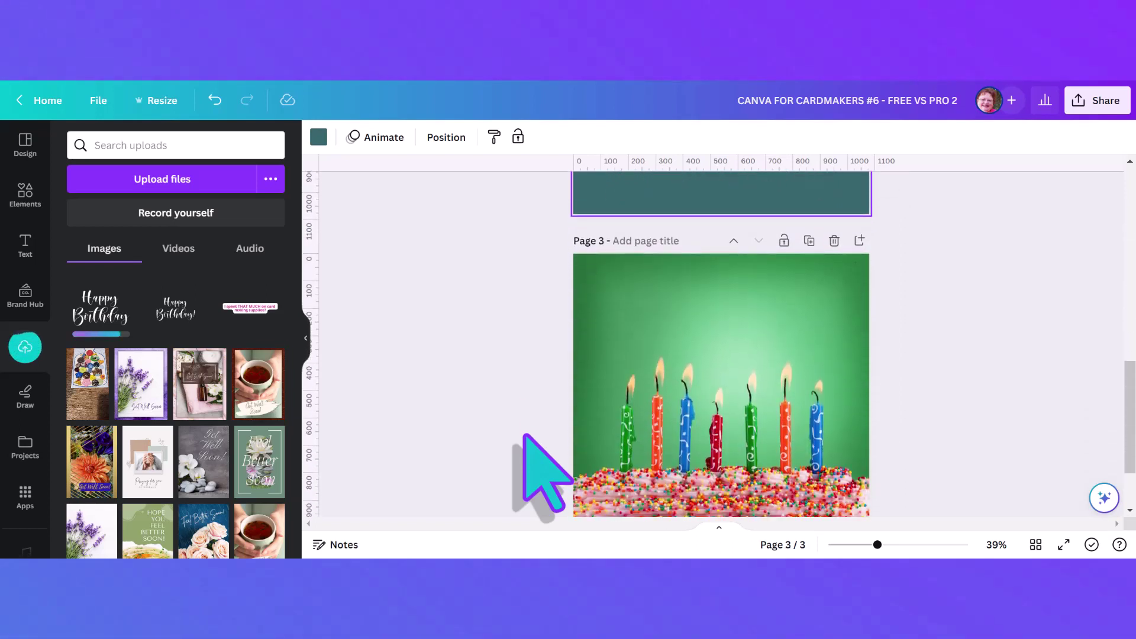
scroll(524, 437, "down", 2)
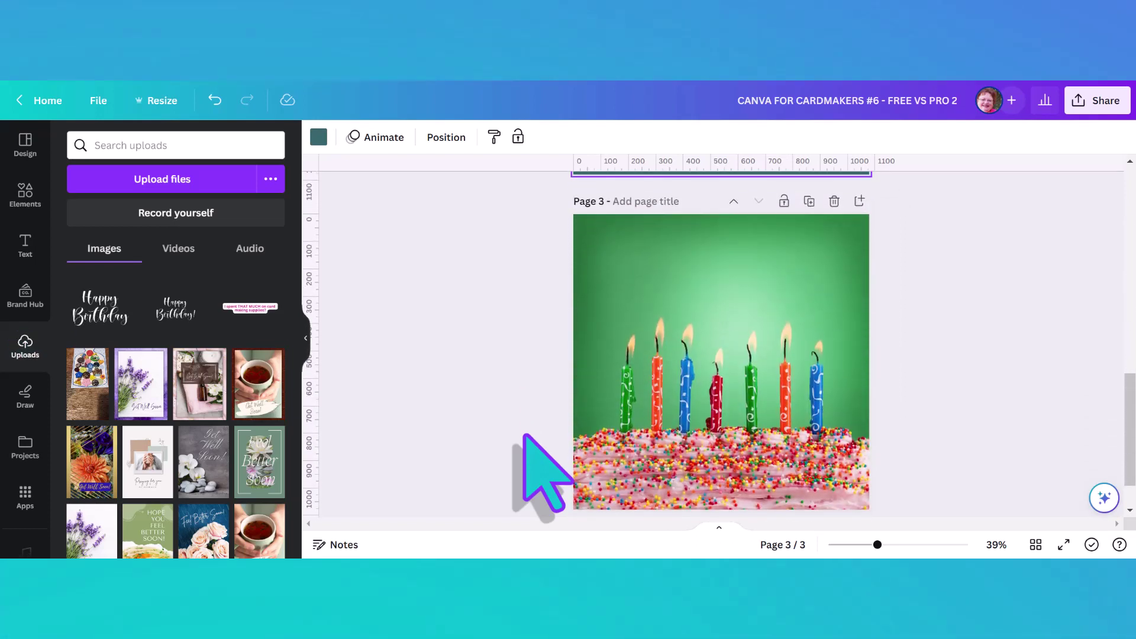
left_click(112, 312)
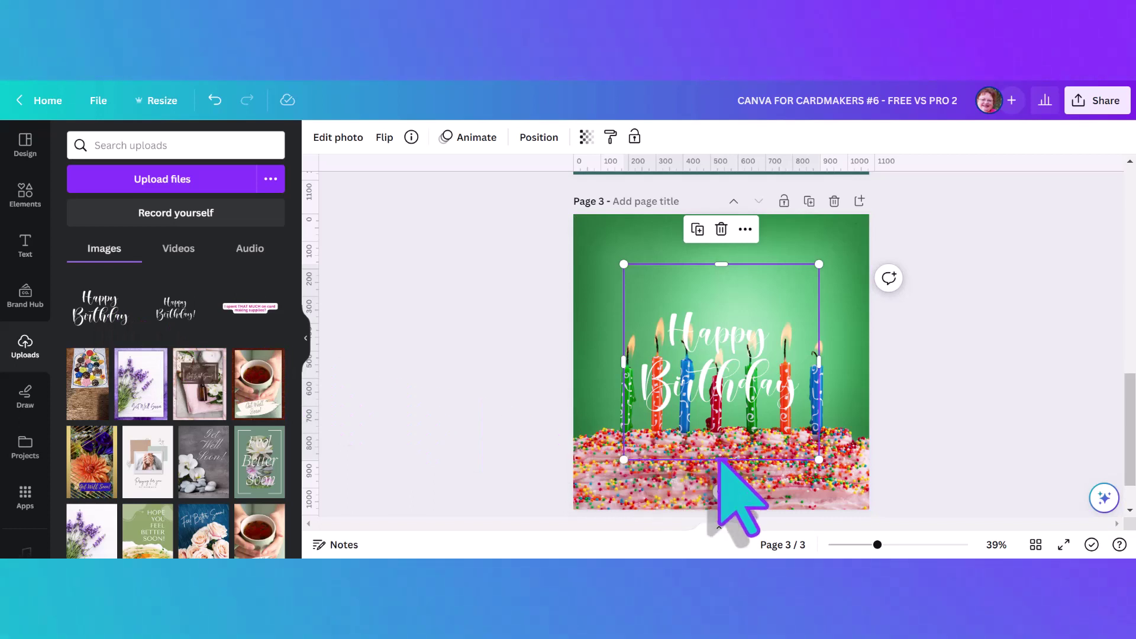
left_click_drag(722, 349, 794, 274)
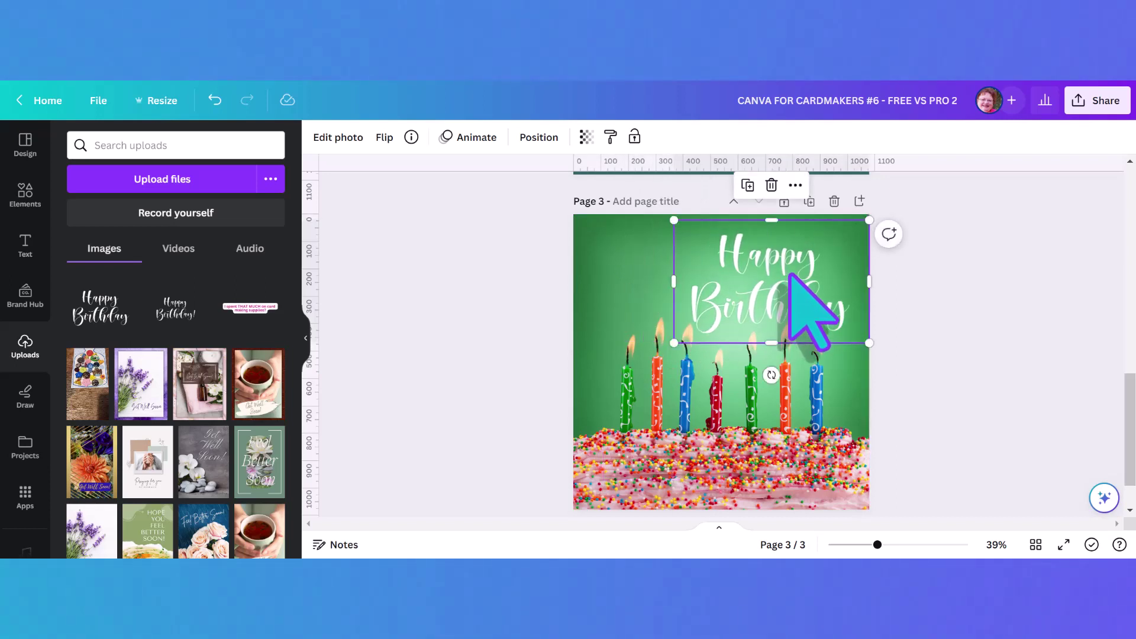
left_click_drag(675, 342, 756, 292)
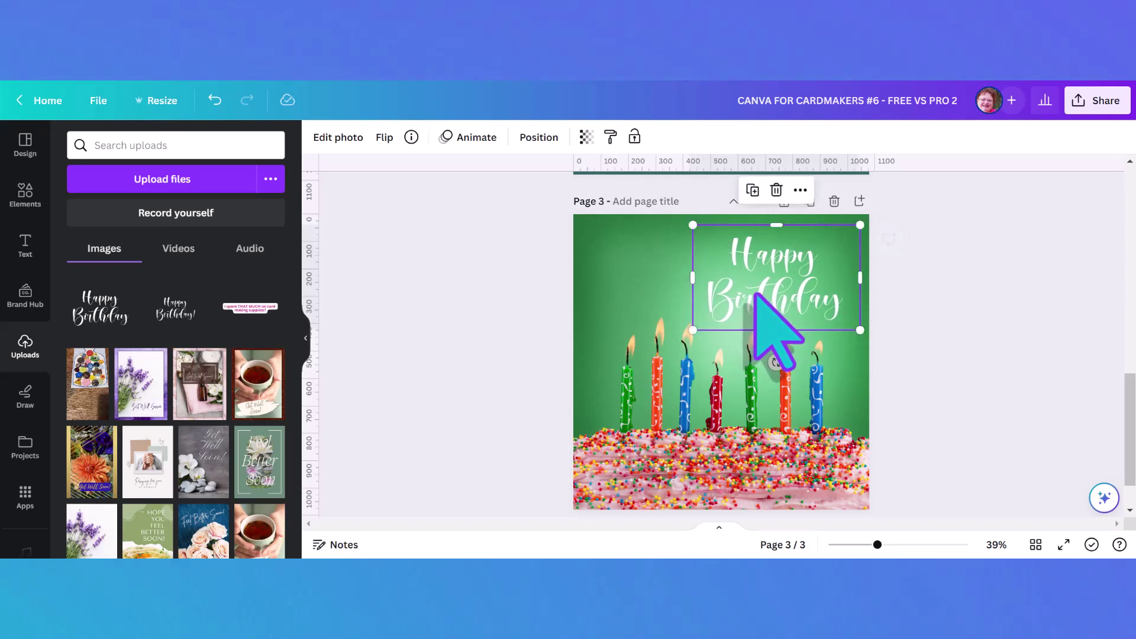
left_click(545, 315)
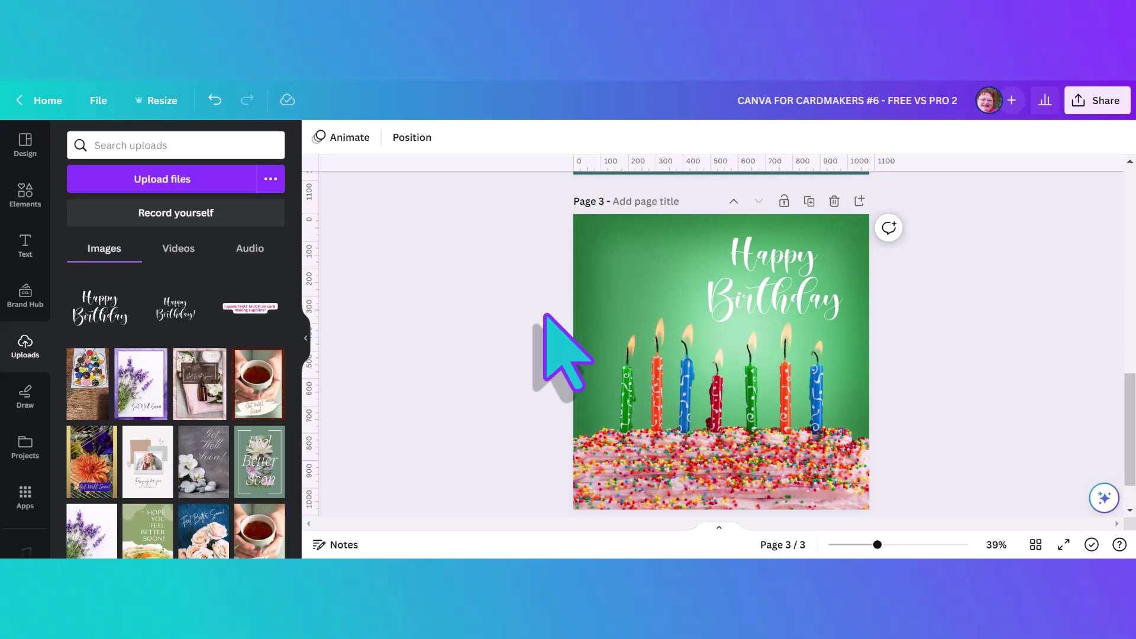
- View the file information of the "Happy Birthday" image on page 3, including its tag and folder options
left_click(733, 302)
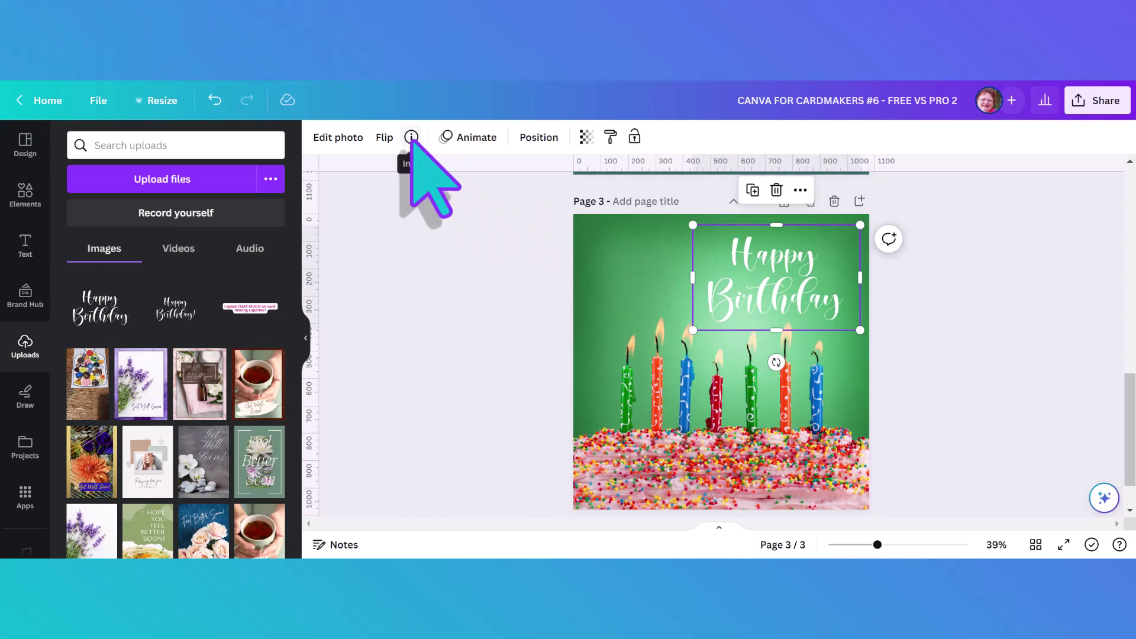
left_click(411, 138)
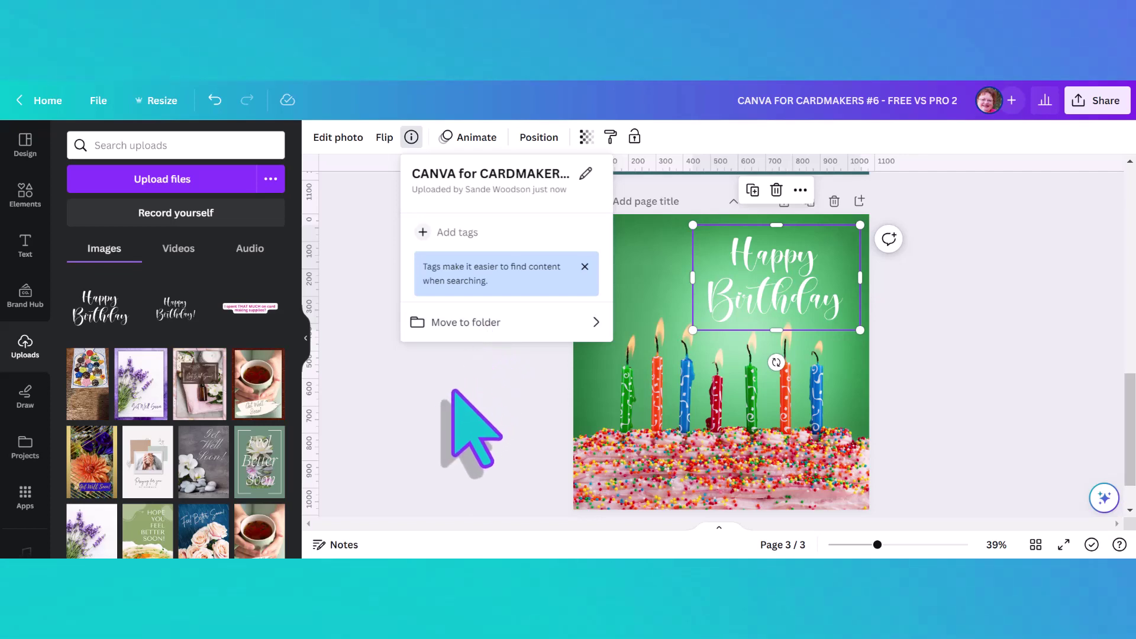
key("Escape")
left_click(31, 444)
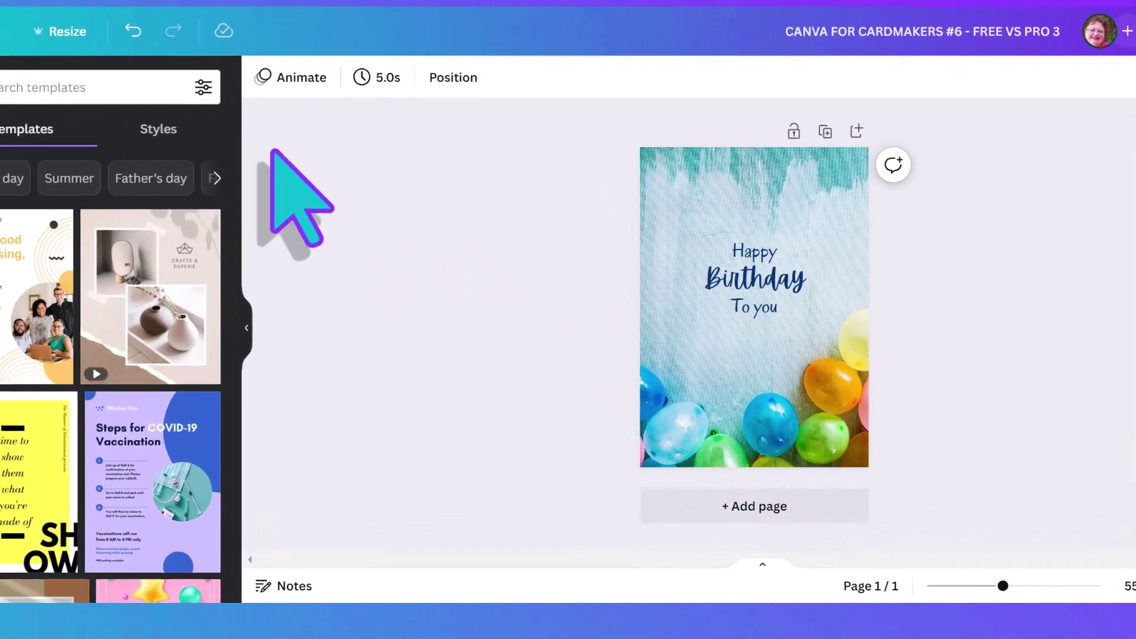
- Resize the 5 × 7 in birthday card design to the Instagram Post (Square) format, 1080 × 1080 px
left_click(57, 33)
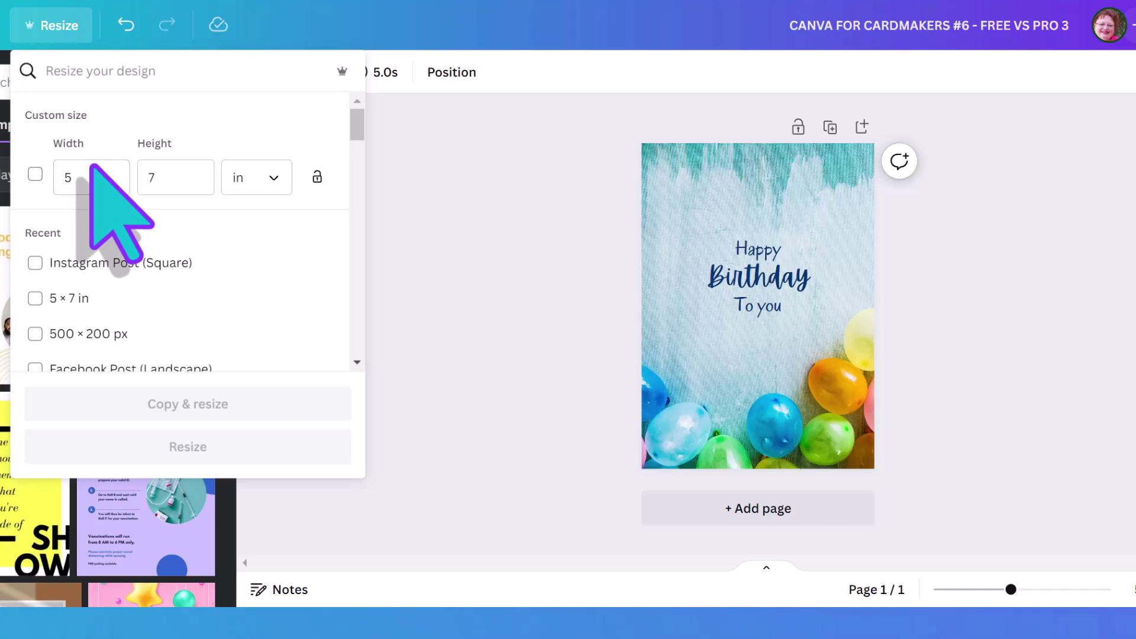
left_click(35, 263)
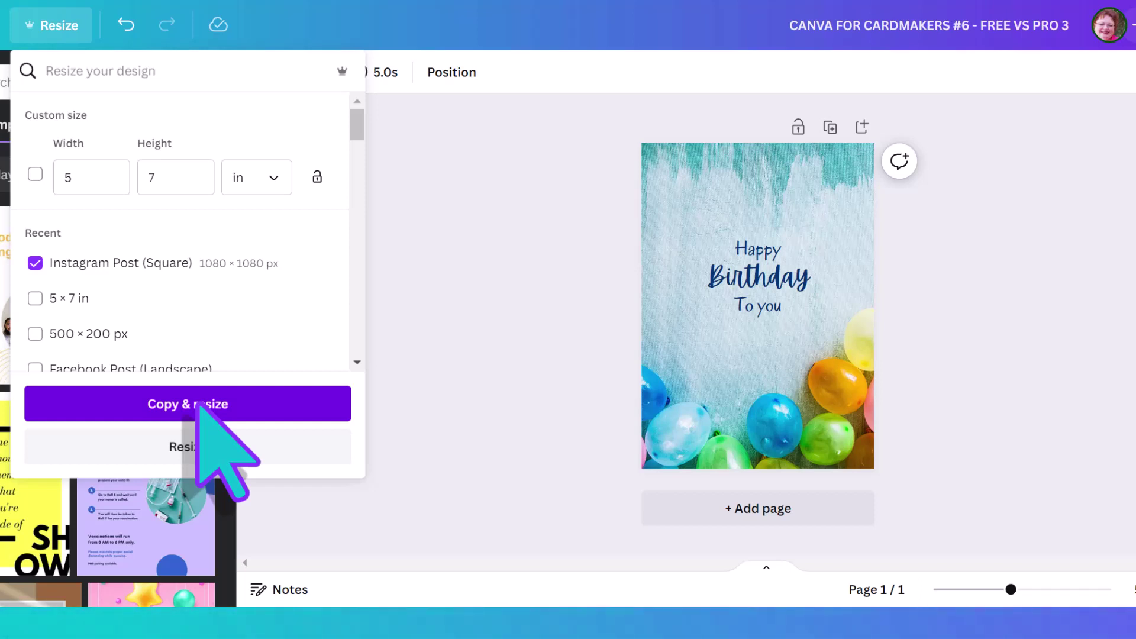
left_click(207, 443)
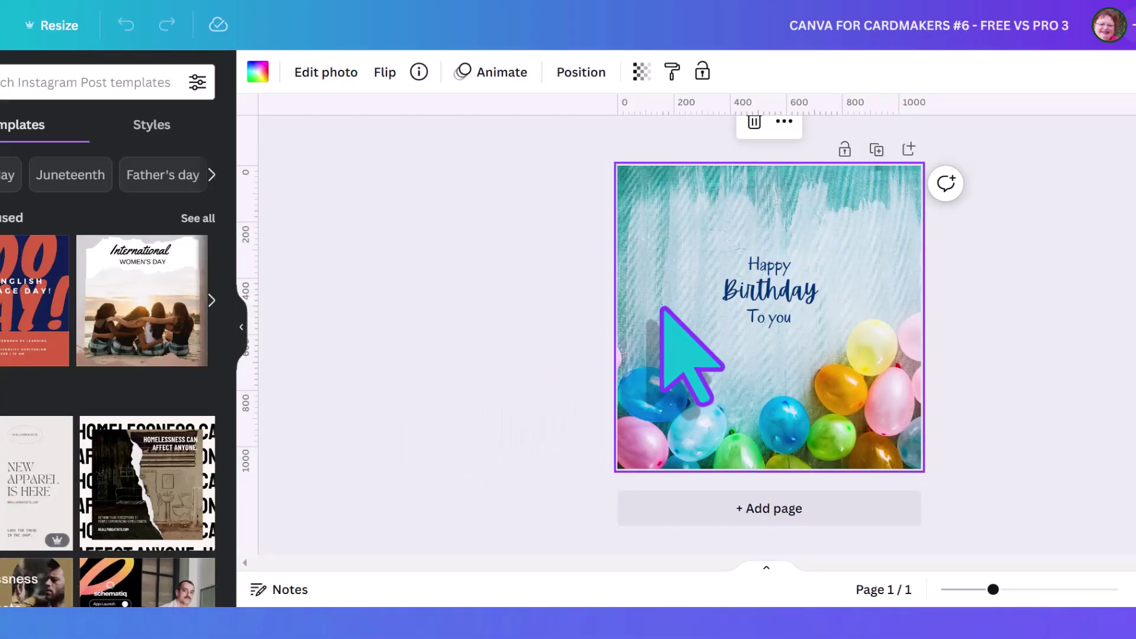
- Reposition the balloon background photo within its crop on the square page
double_click(662, 308)
left_click_drag(669, 309, 631, 363)
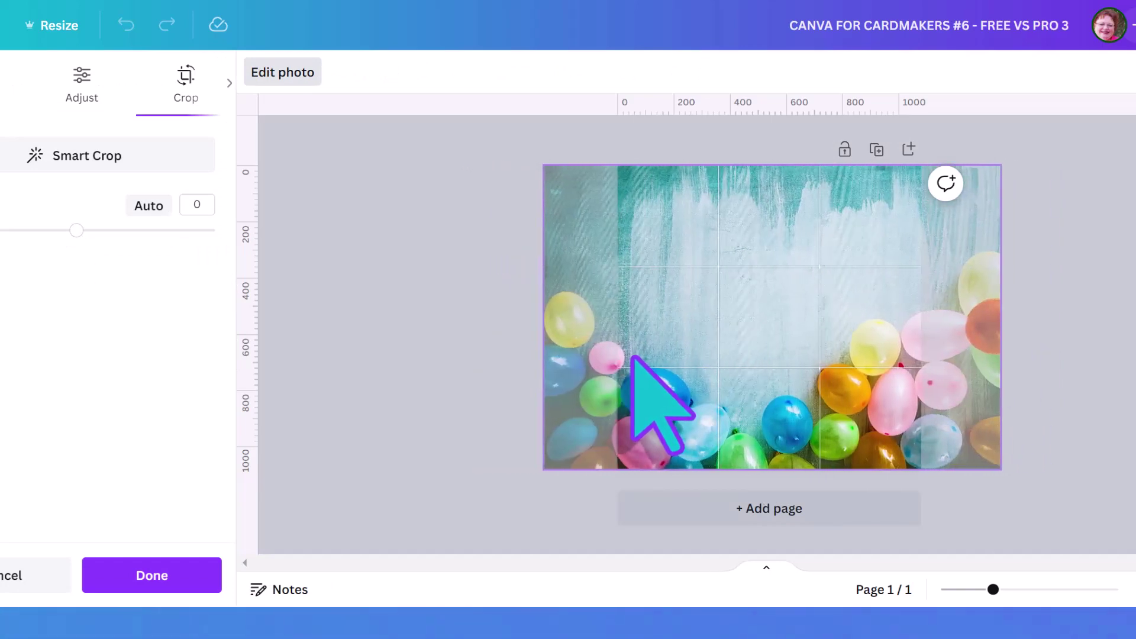
left_click(408, 341)
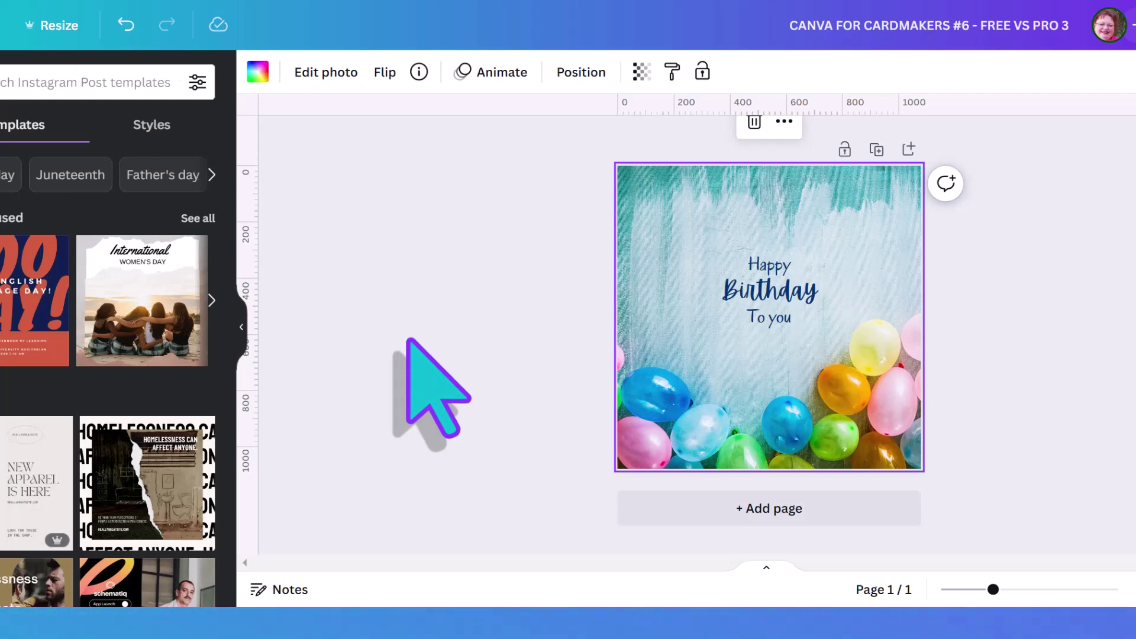
- Enlarge the three text lines "Happy Birthday To you" together and move them into the open area above the balloons
left_click(569, 242)
left_click_drag(673, 243, 836, 337)
left_click_drag(826, 246, 911, 184)
left_click_drag(828, 243, 779, 264)
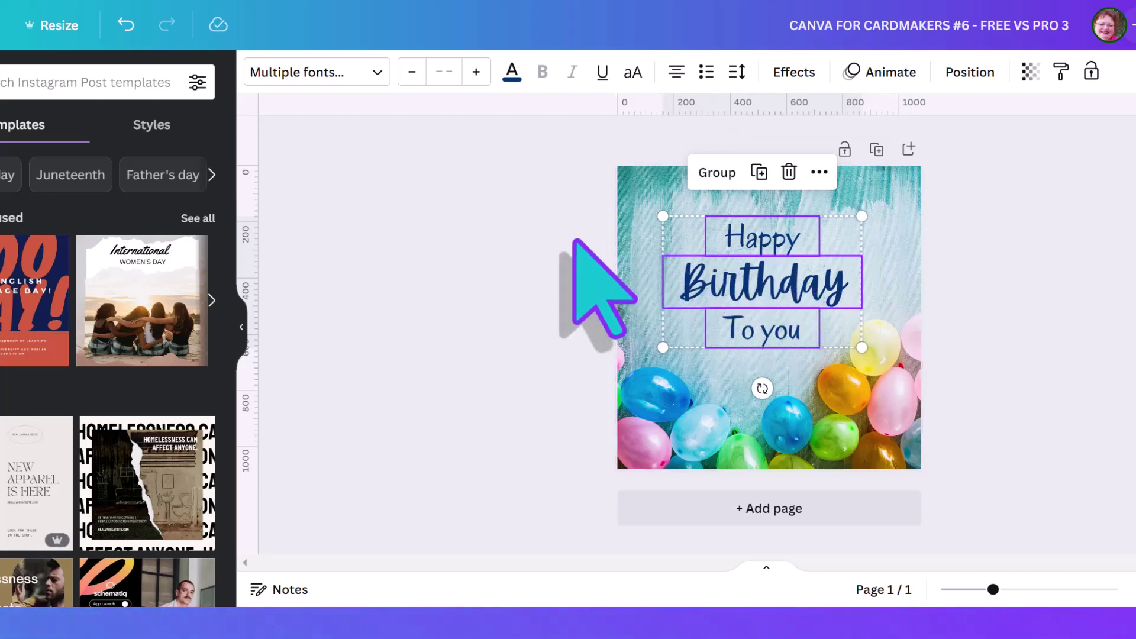
left_click(575, 242)
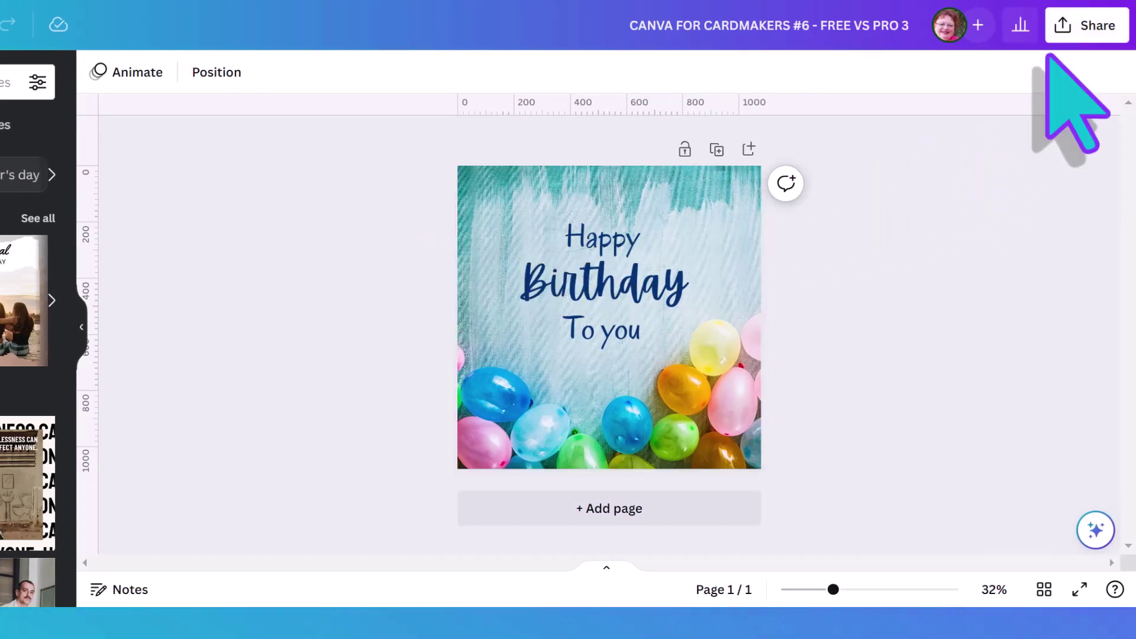
- Set up the square card's download as PDF Print with the CMYK color profile
left_click(1086, 25)
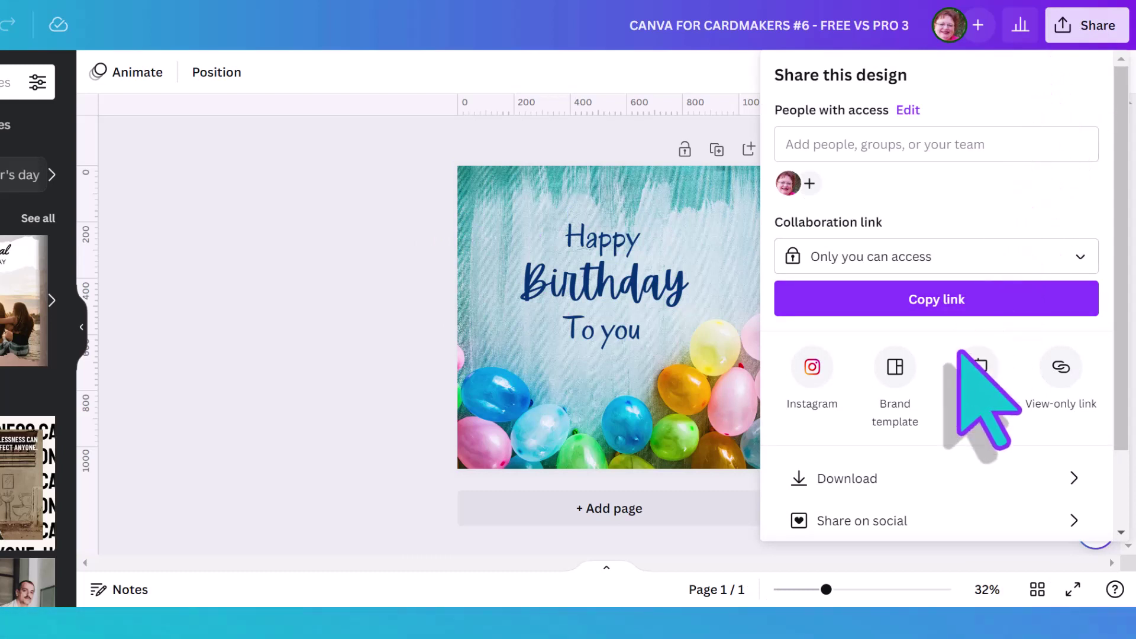
left_click(923, 476)
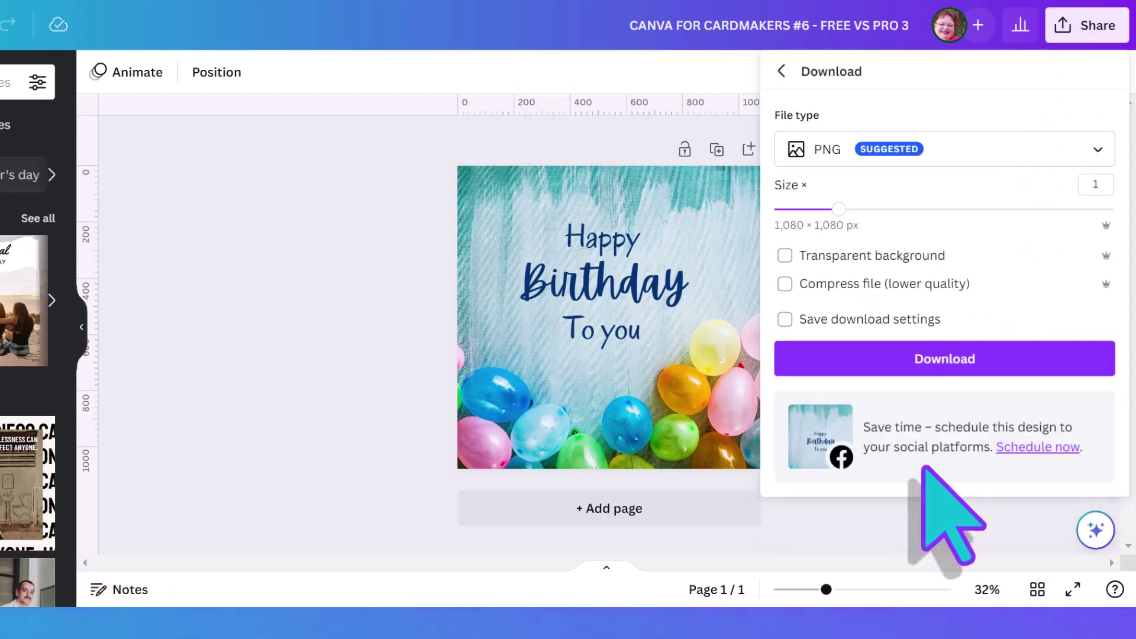
left_click(816, 281)
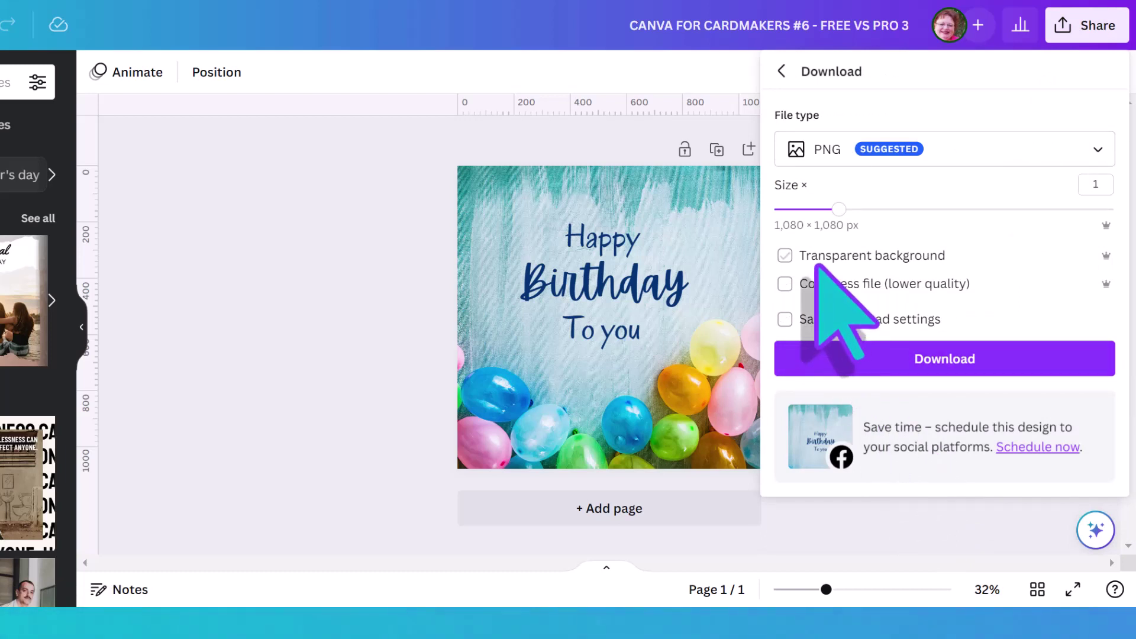
left_click(1094, 152)
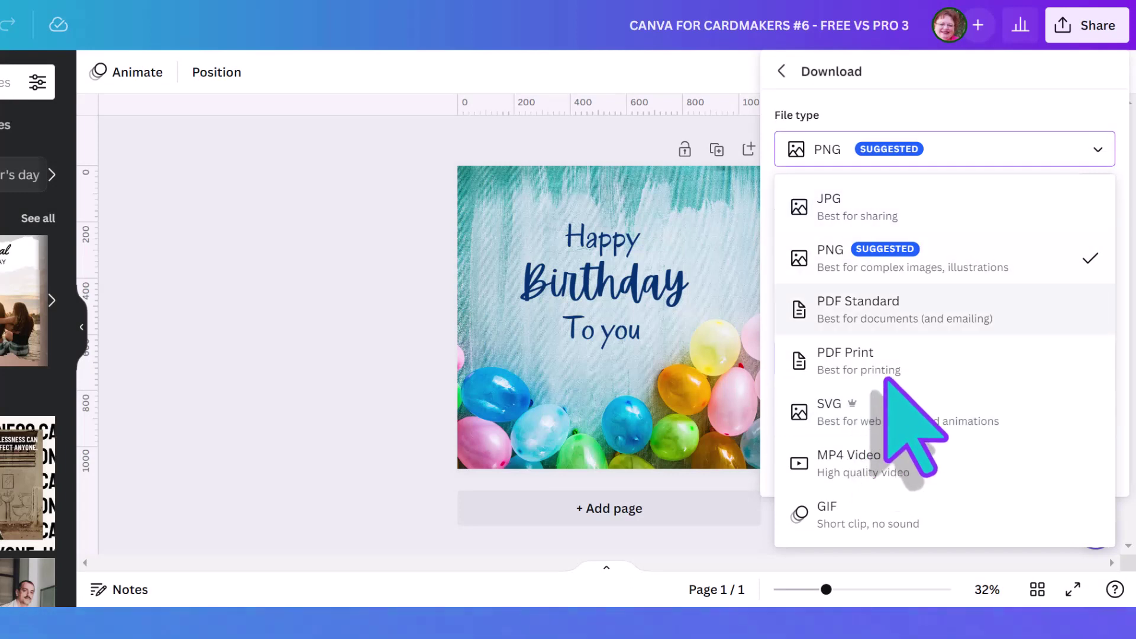
left_click(898, 361)
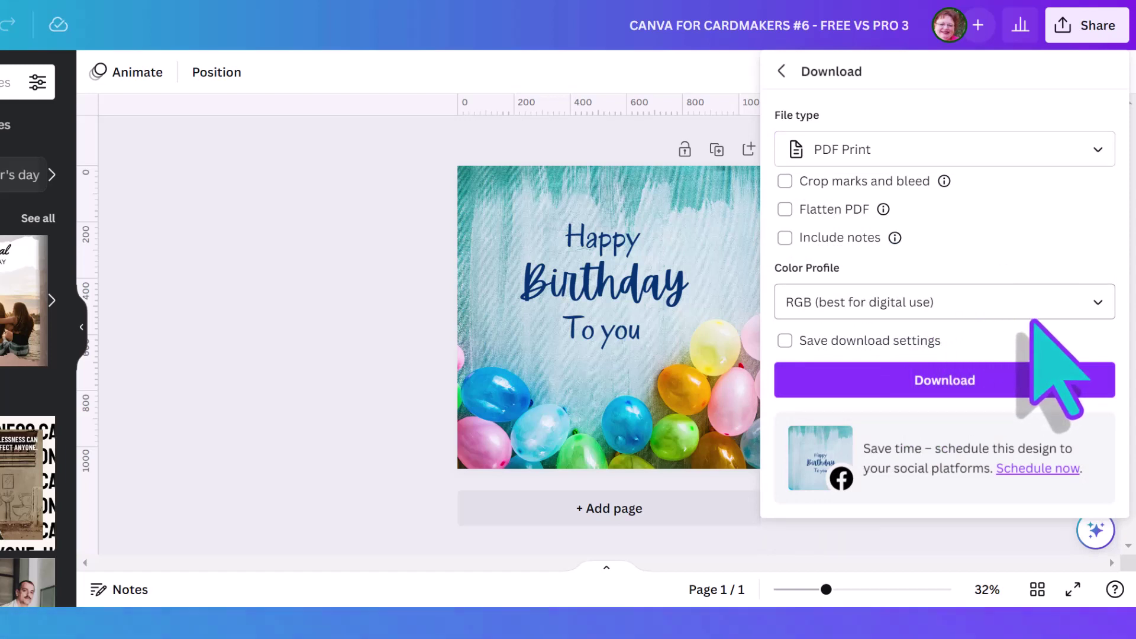
left_click(1097, 301)
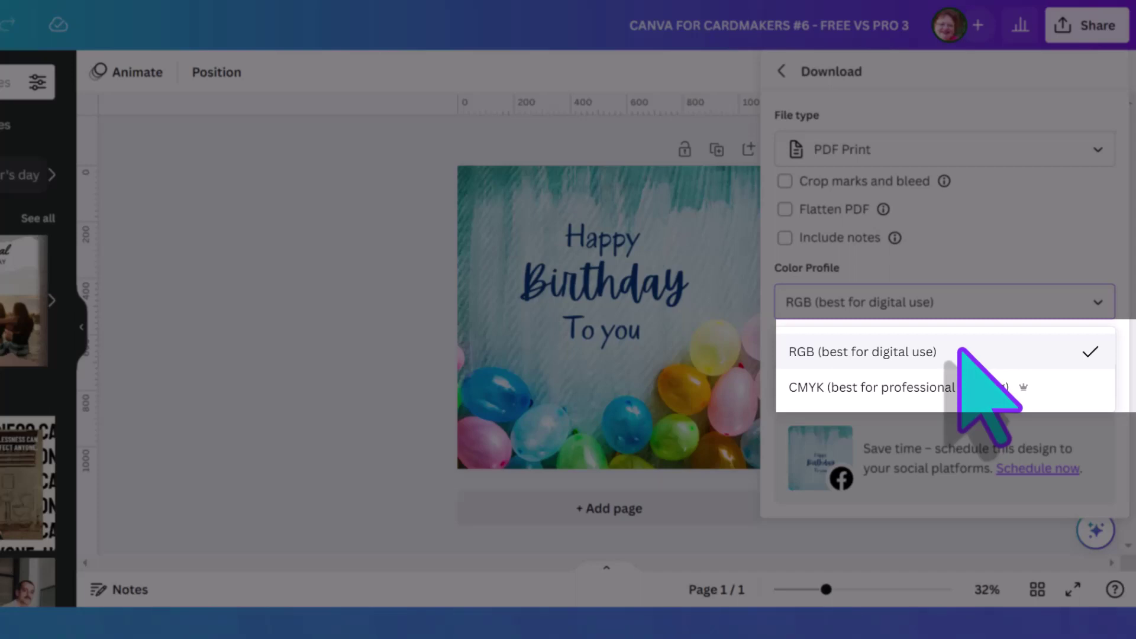
left_click(952, 387)
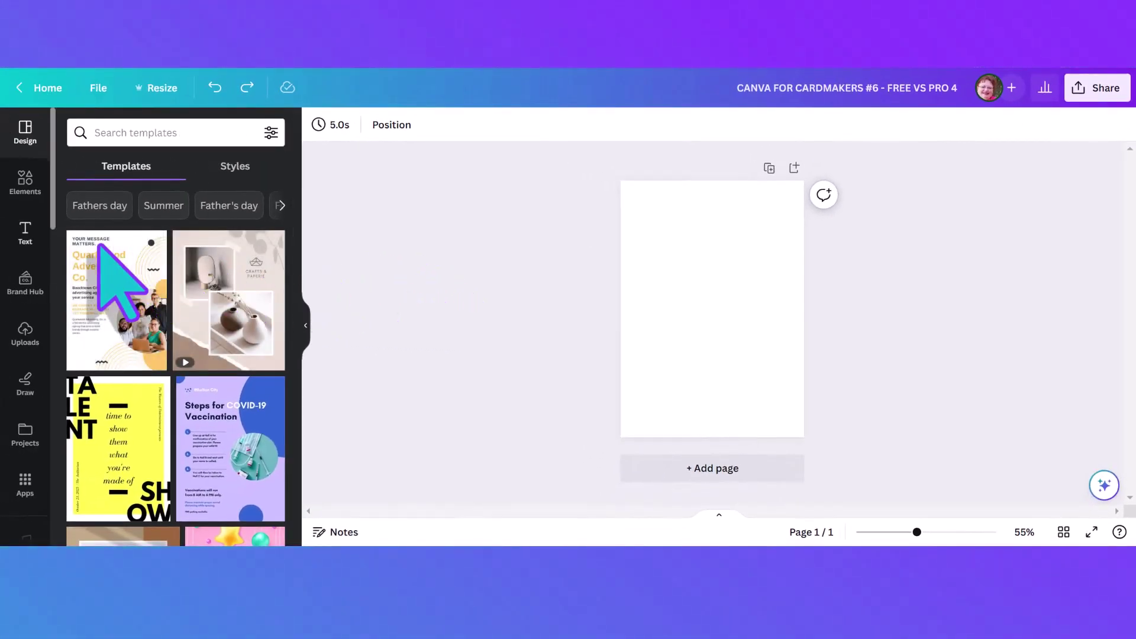
- Add a heading reading "LOVE" to the blank page and enlarge it to a font size of about 123, nearly filling the width
left_click(30, 239)
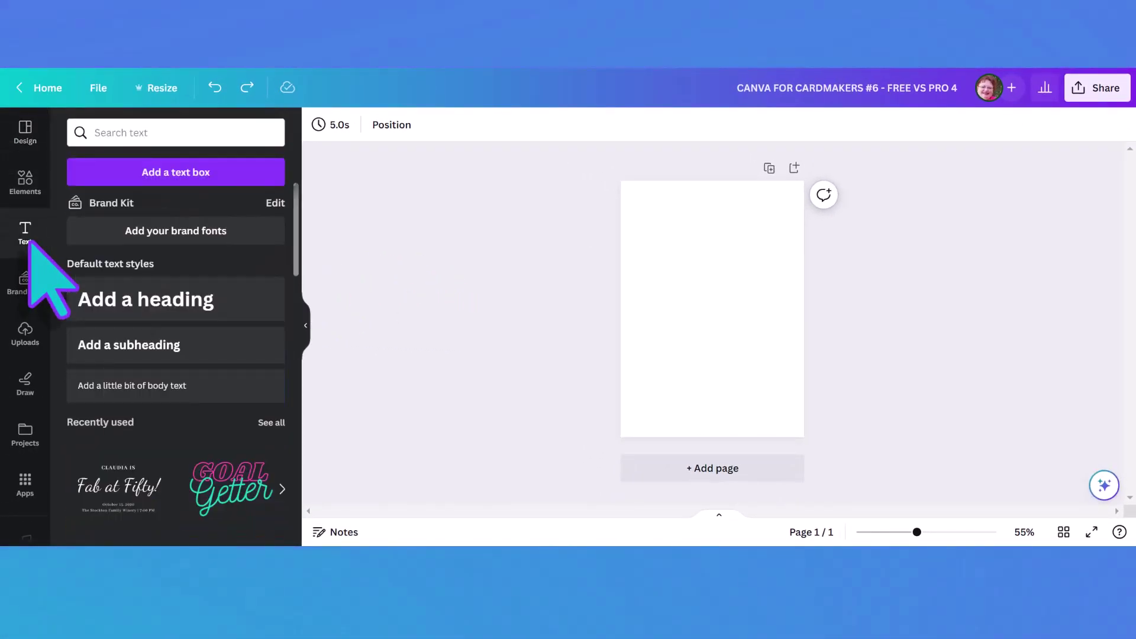
left_click(95, 291)
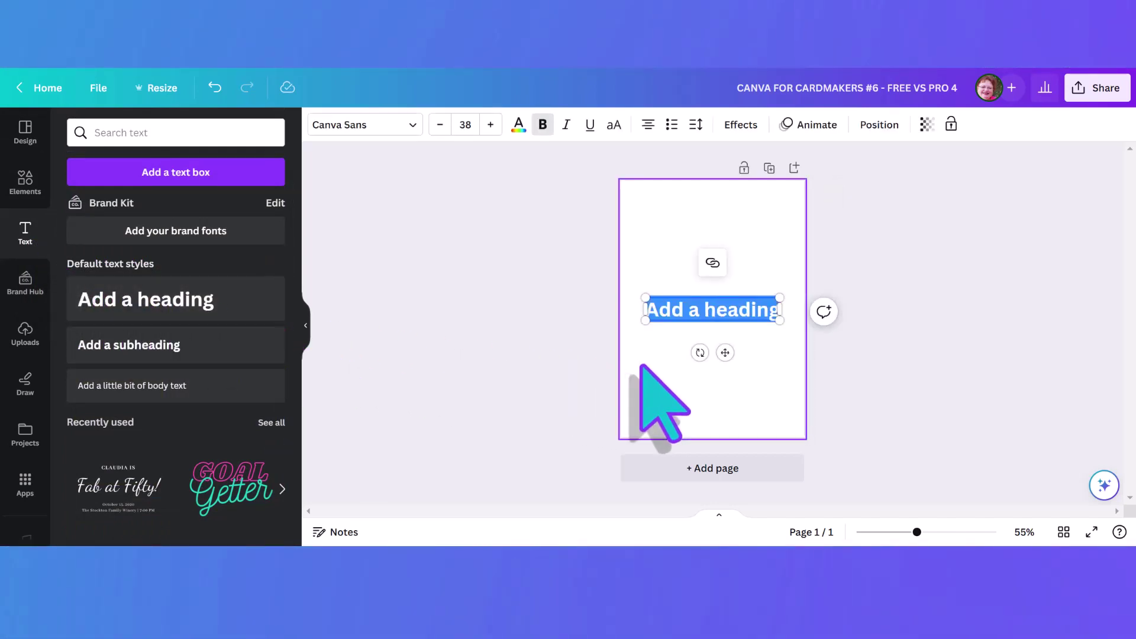
type("LOVE")
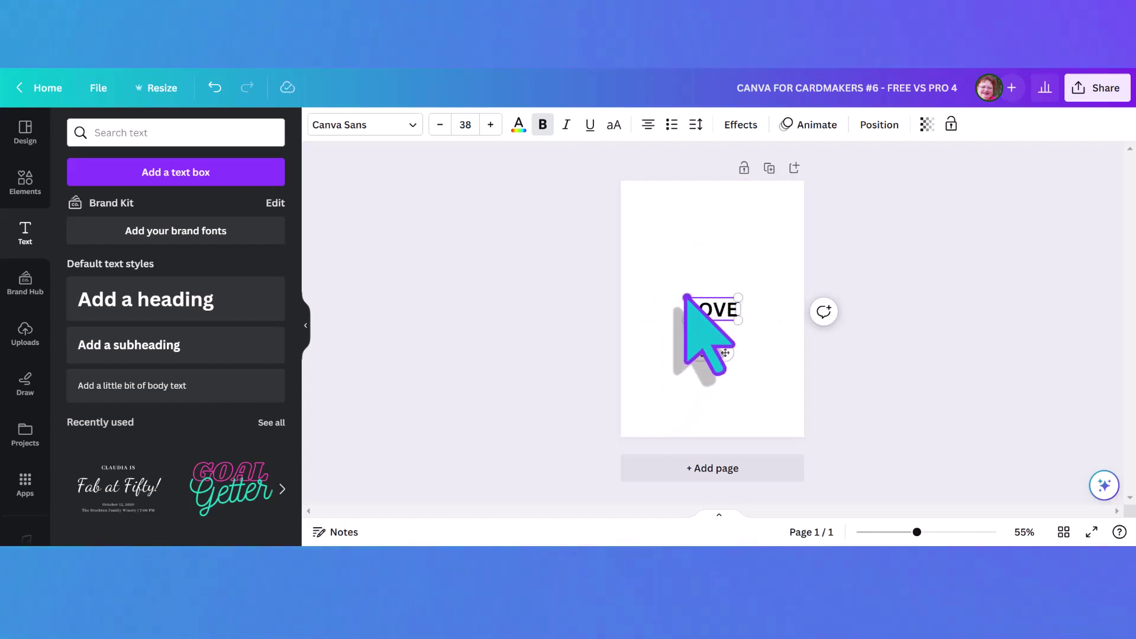
left_click_drag(686, 297, 631, 273)
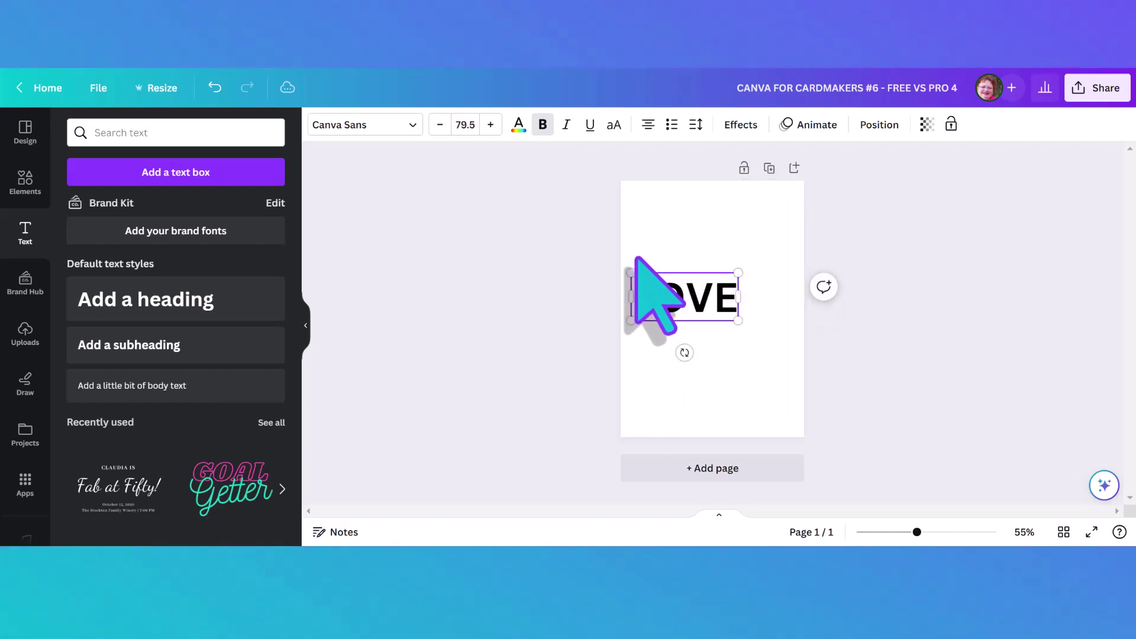
left_click_drag(738, 320, 795, 346)
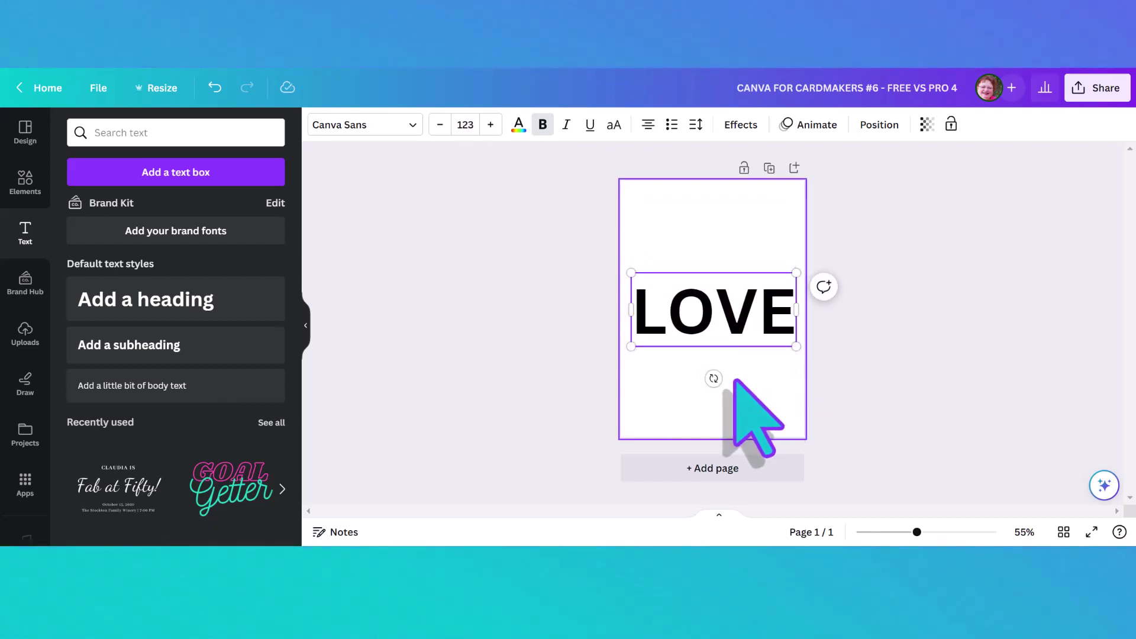
- Try the Pro fonts Architype Aubette, Architype Bayer-Type and Argent from the popular fonts on the "LOVE" heading
left_click(408, 135)
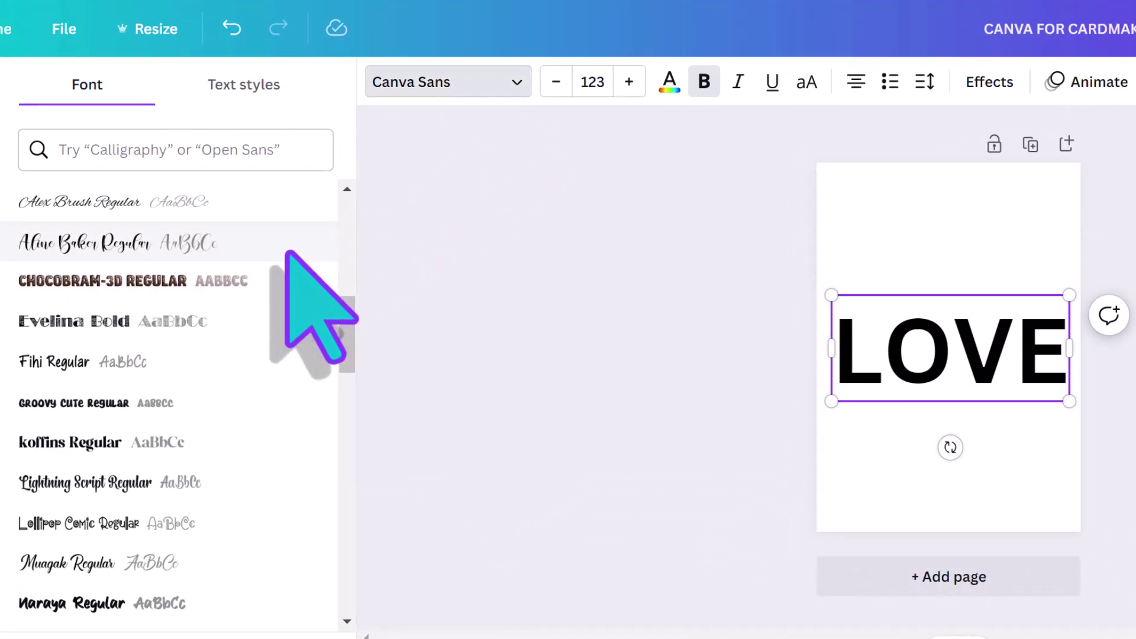
scroll(287, 251, "down", 4)
scroll(218, 418, "down", 10)
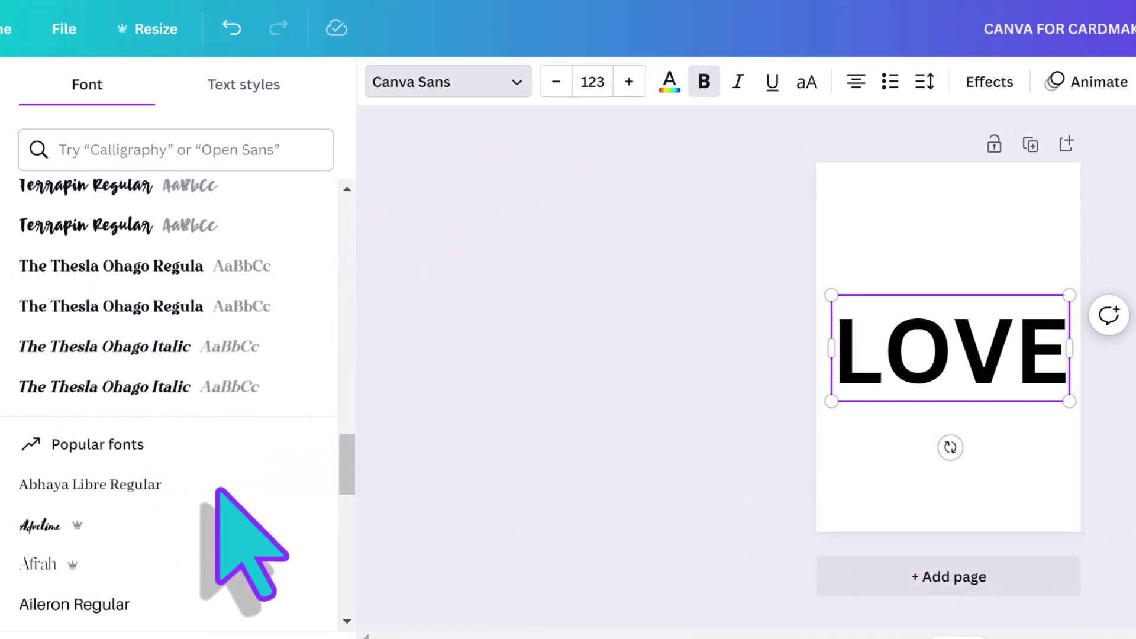
scroll(216, 418, "down", 5)
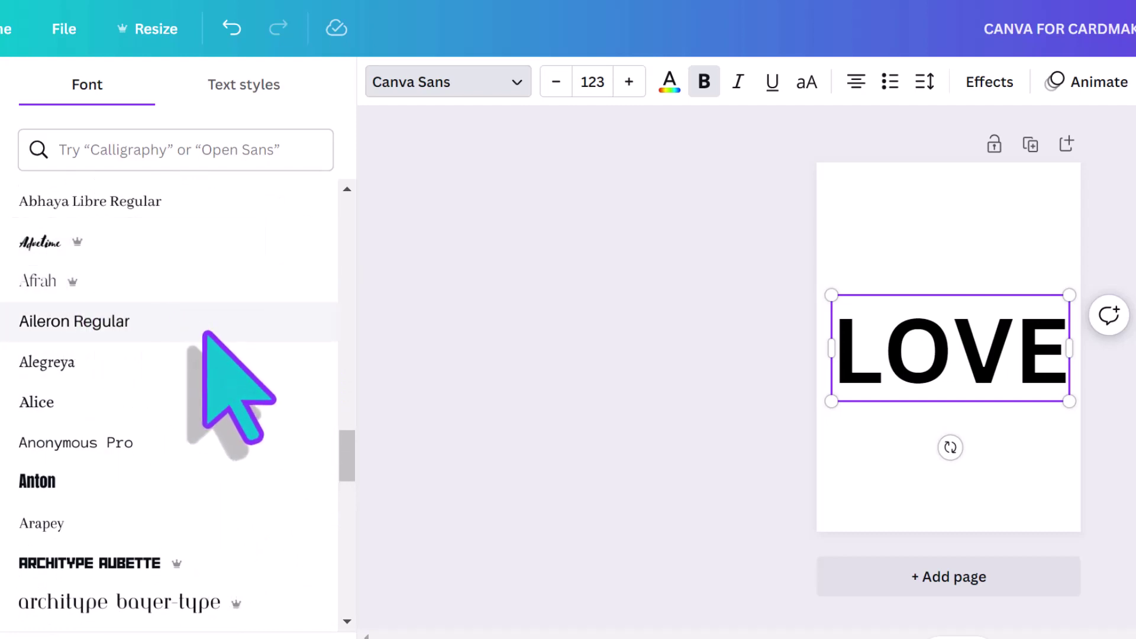
scroll(204, 333, "down", 2)
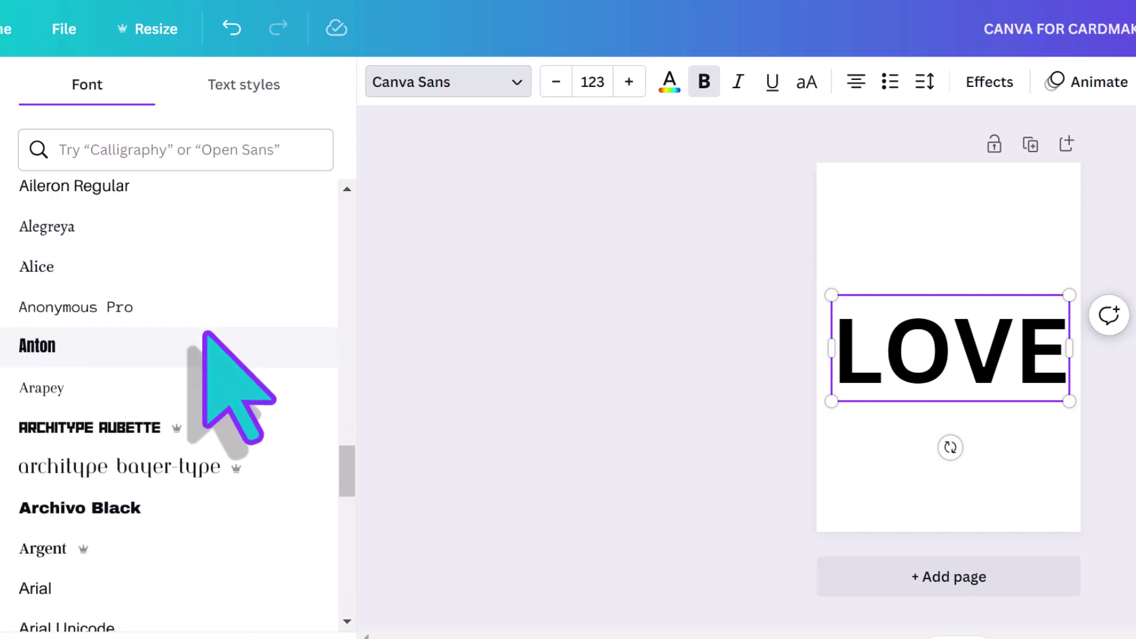
left_click(148, 427)
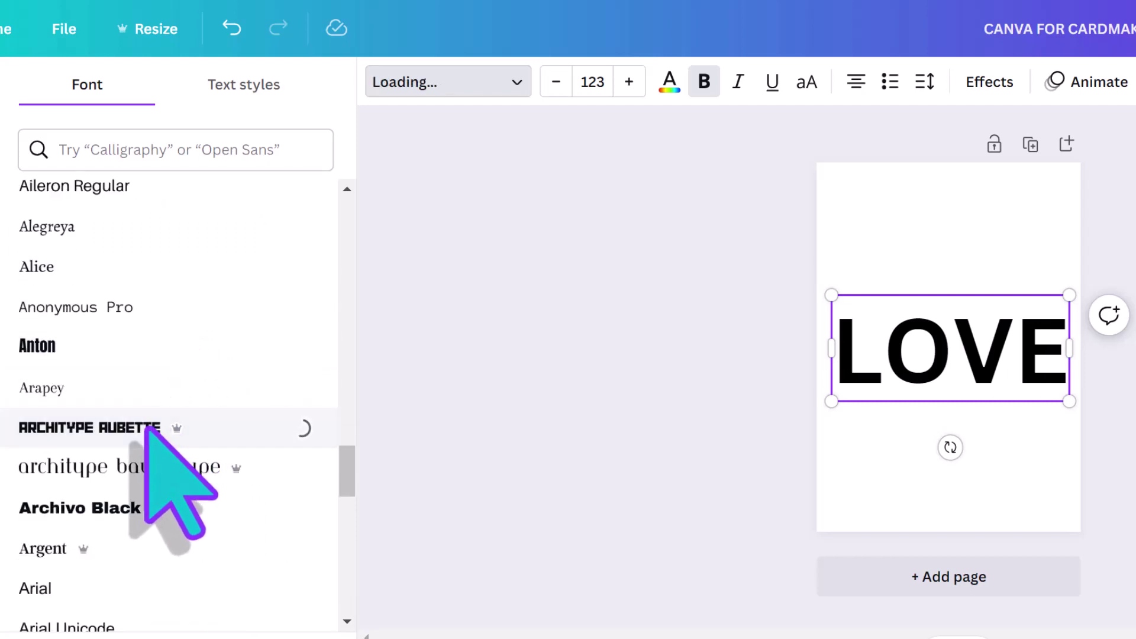
left_click(101, 469)
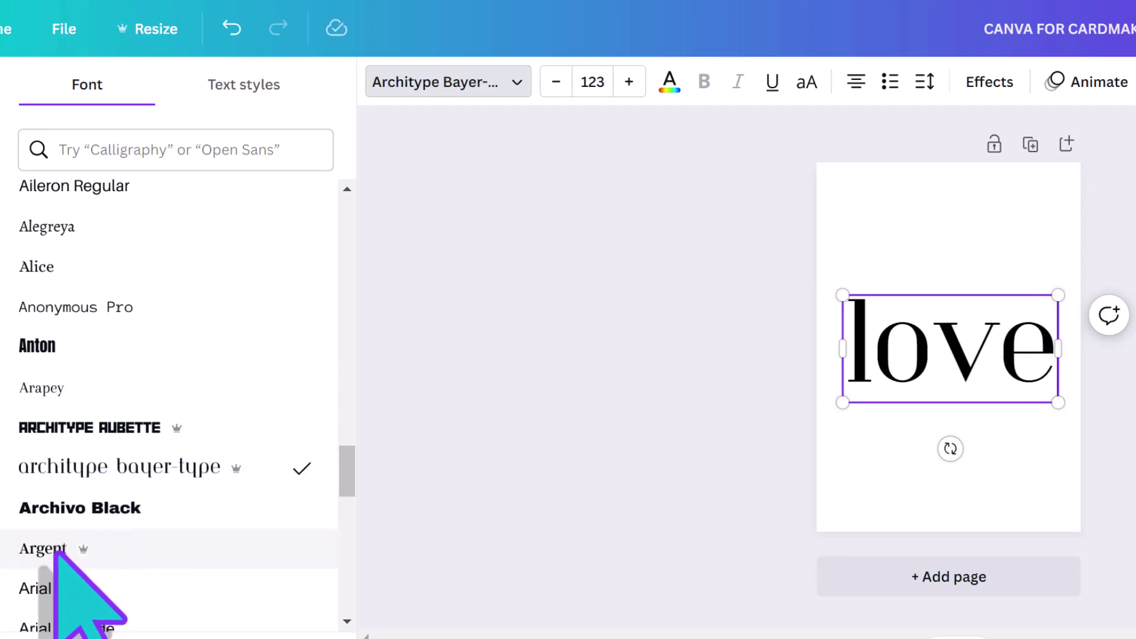
left_click(101, 549)
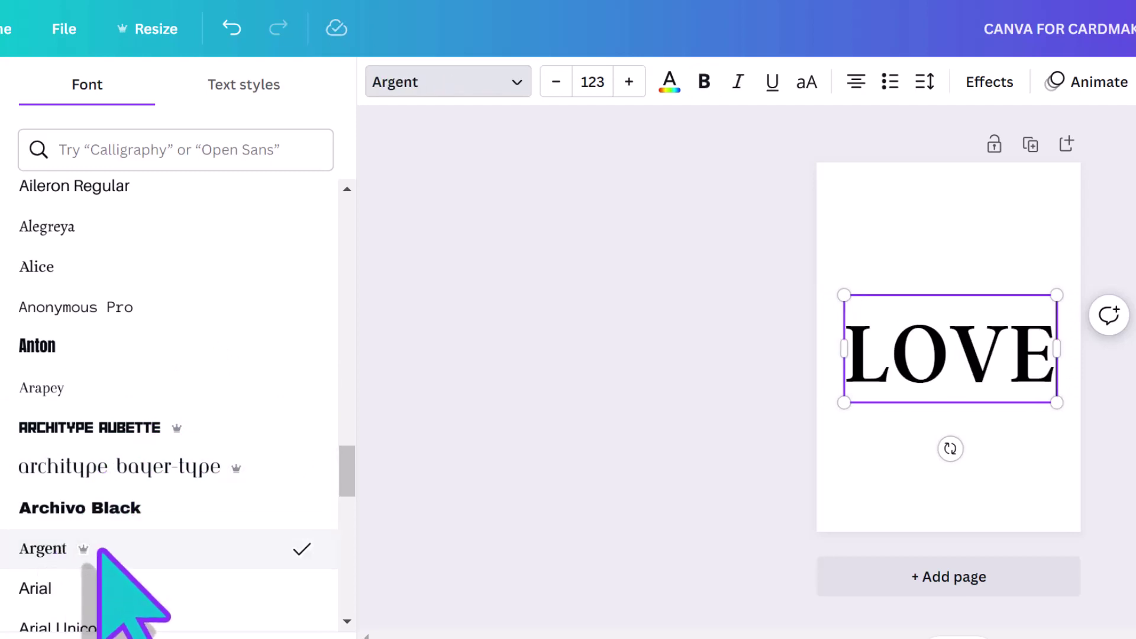
- Try the Pro fonts Benedict and Citadel Script, followed by the free font Cheque, on the "LOVE" heading
scroll(100, 550, "down", 4)
scroll(100, 550, "down", 2)
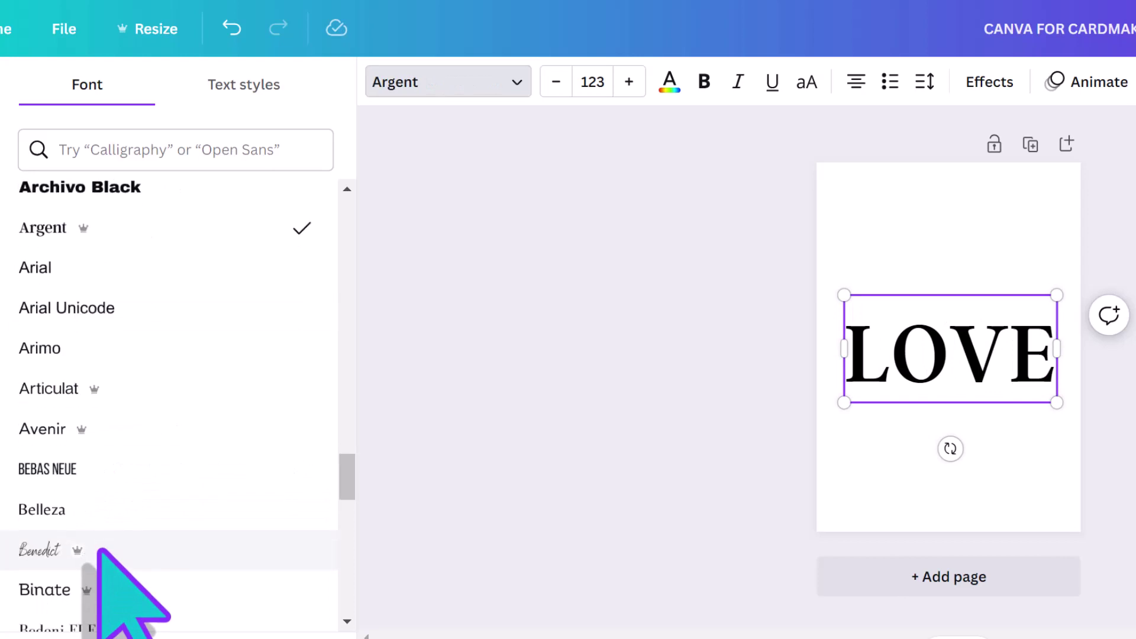
left_click(65, 547)
scroll(150, 531, "down", 6)
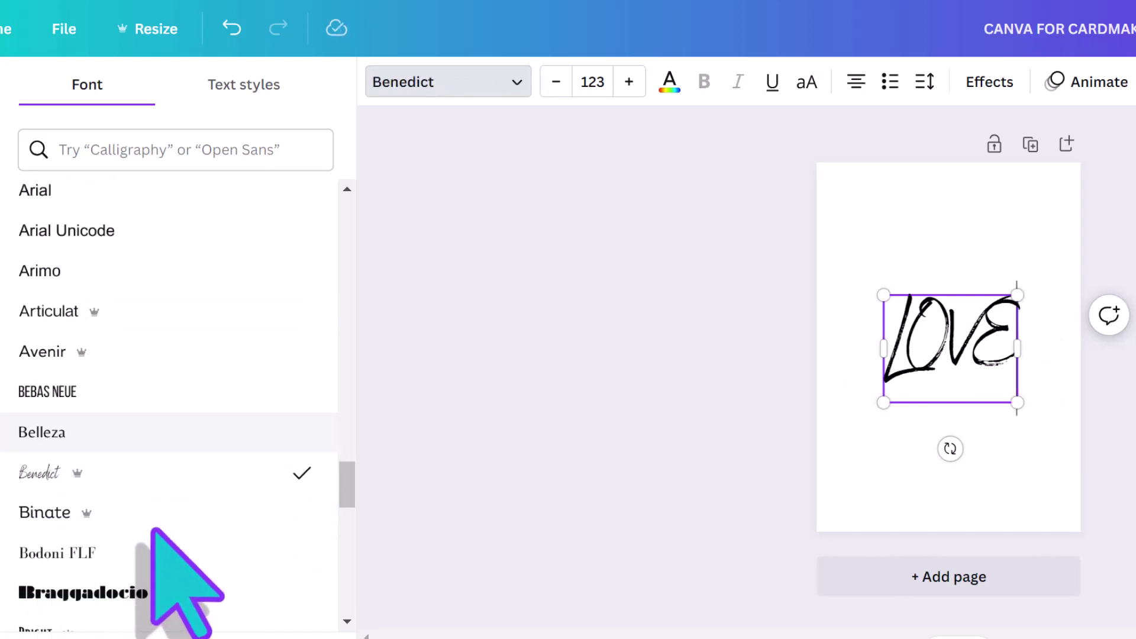
scroll(153, 529, "down", 3)
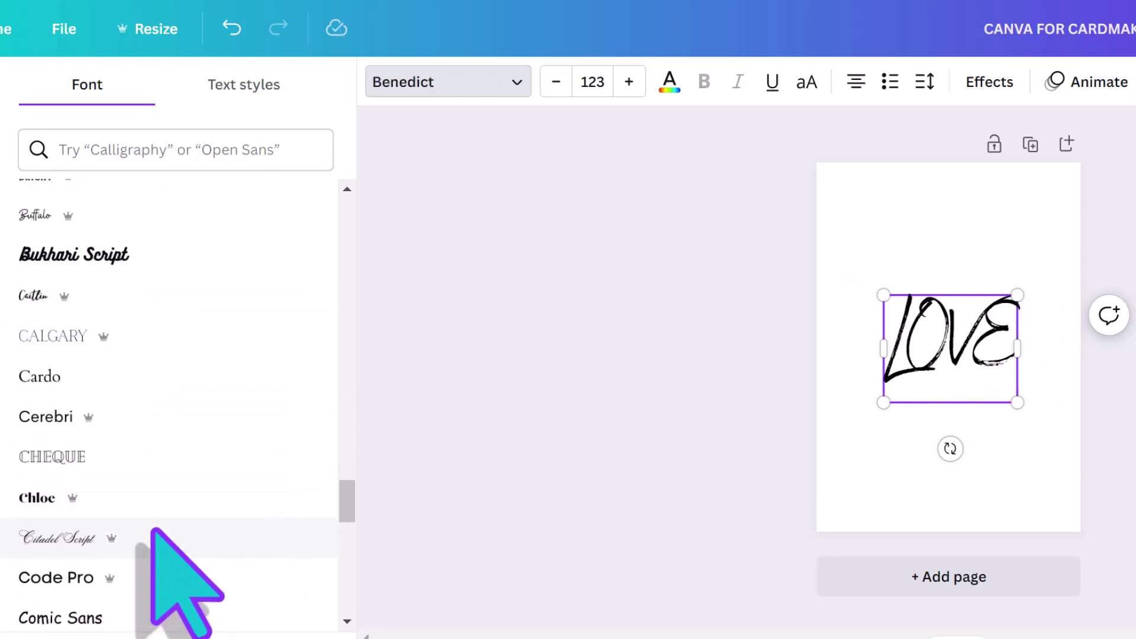
left_click(73, 538)
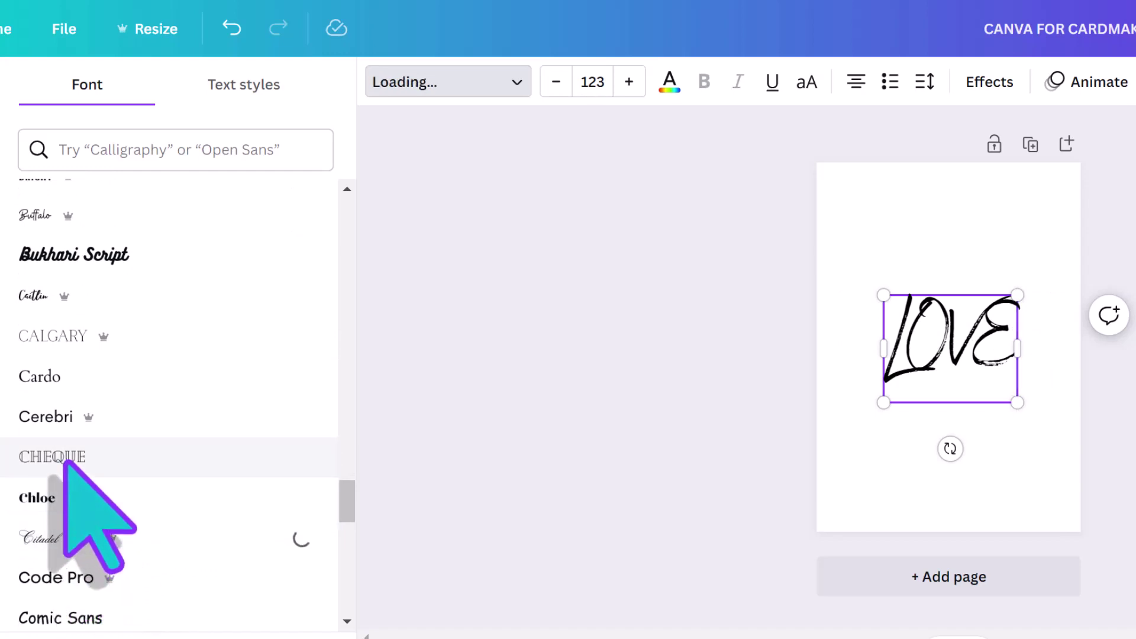
left_click(66, 463)
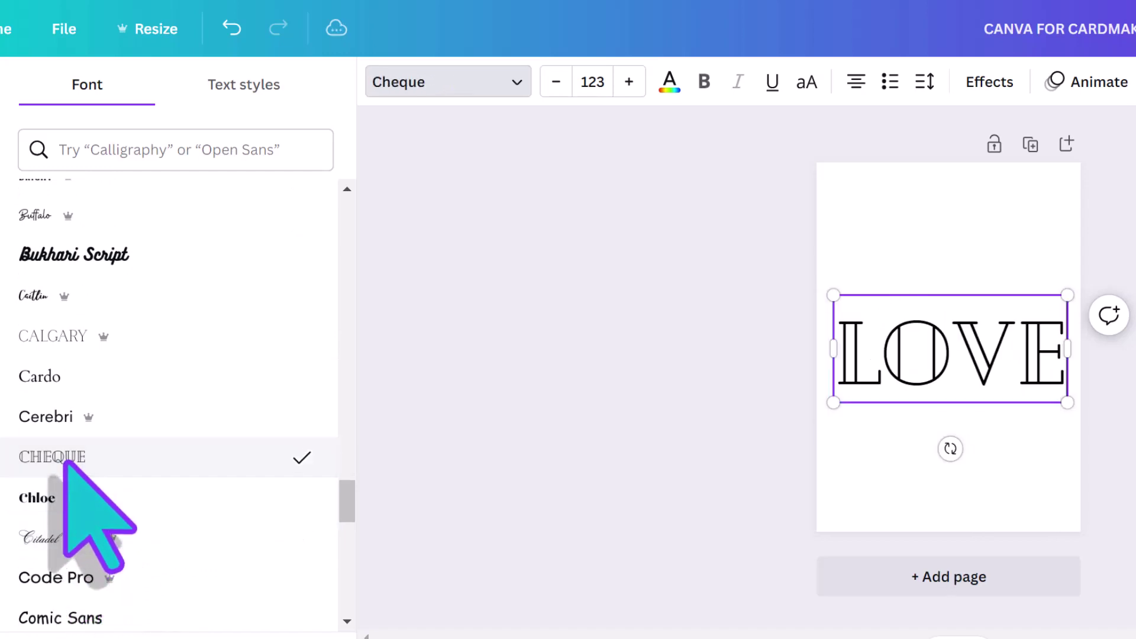
- Set the "LOVE" heading in Copperplate Gothic 30 BC and enlarge it to a font size of about 169, nearly filling the page width
scroll(67, 462, "down", 7)
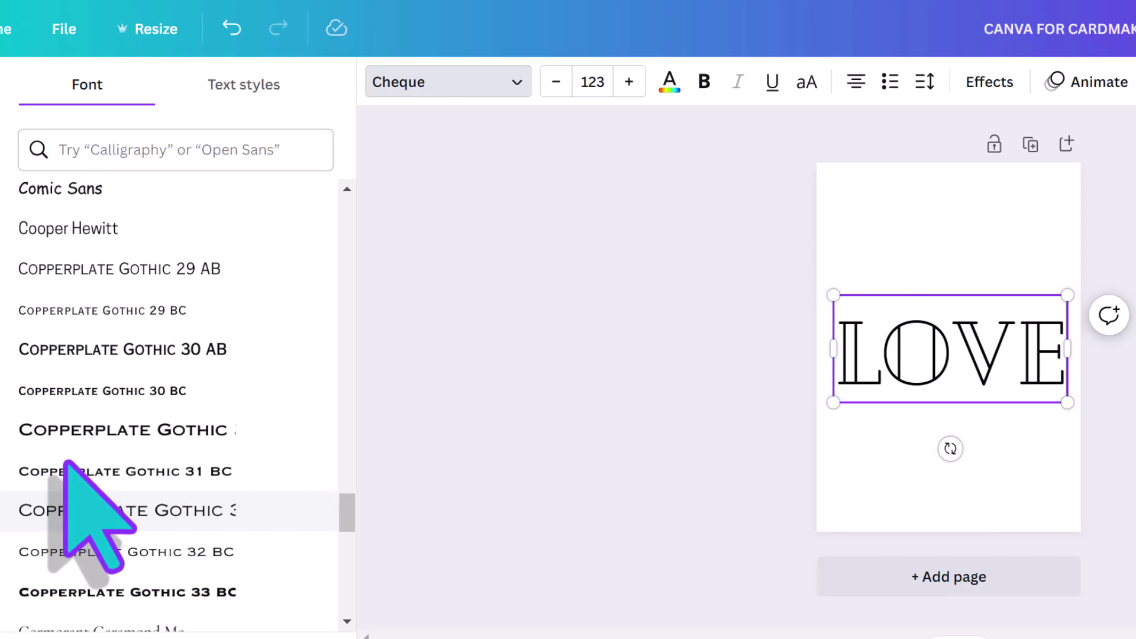
left_click(93, 439)
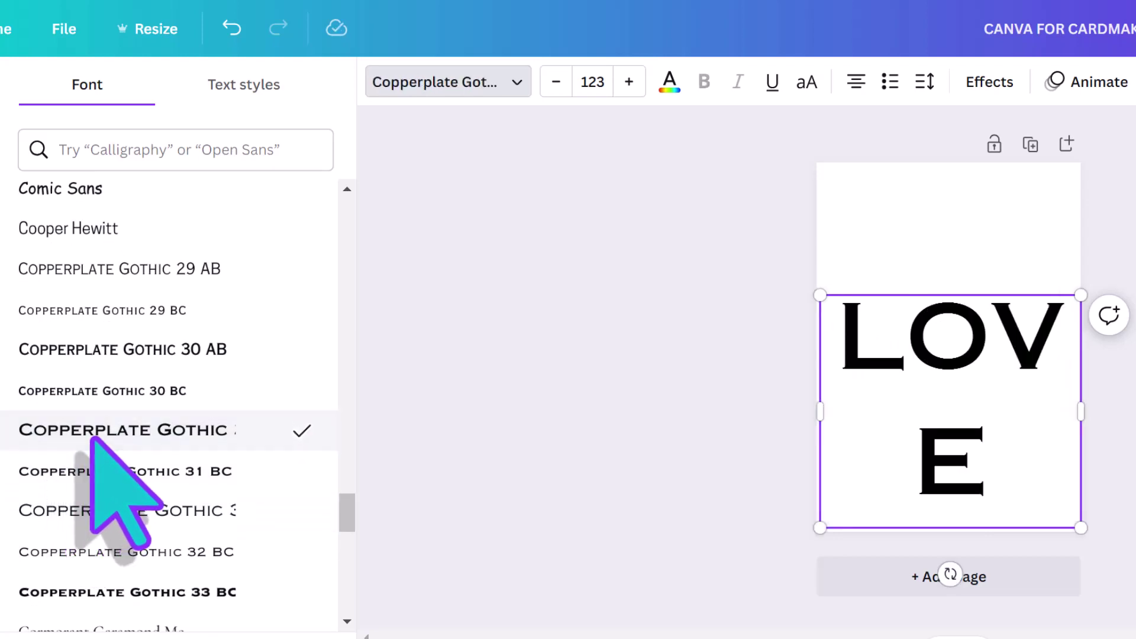
left_click(100, 392)
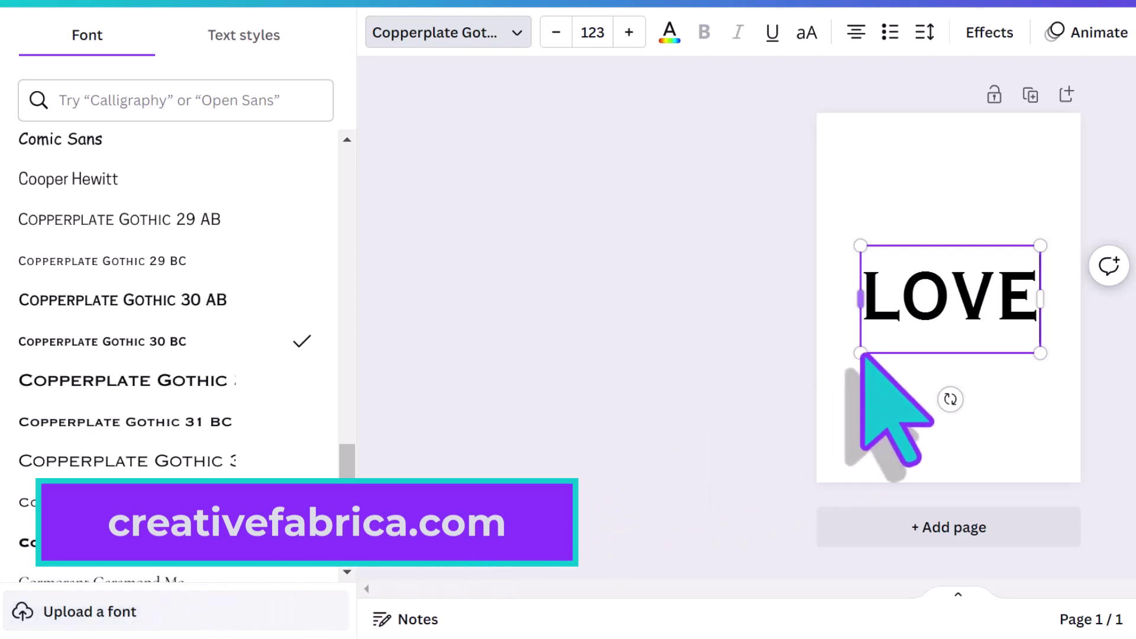
left_click_drag(860, 353, 824, 375)
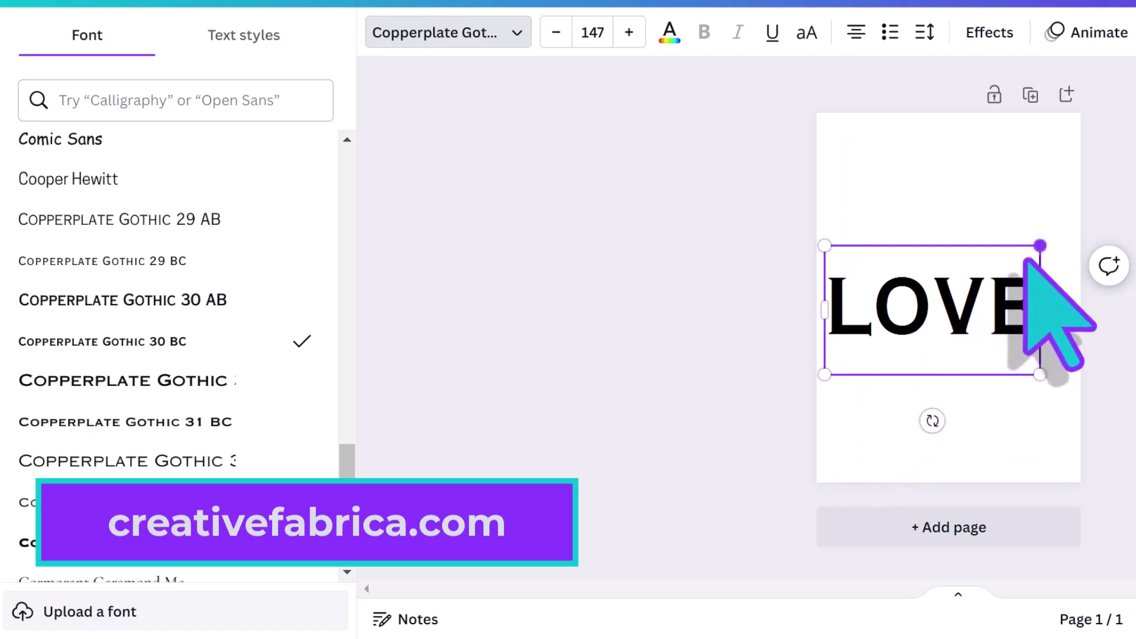
left_click_drag(1040, 246, 1072, 225)
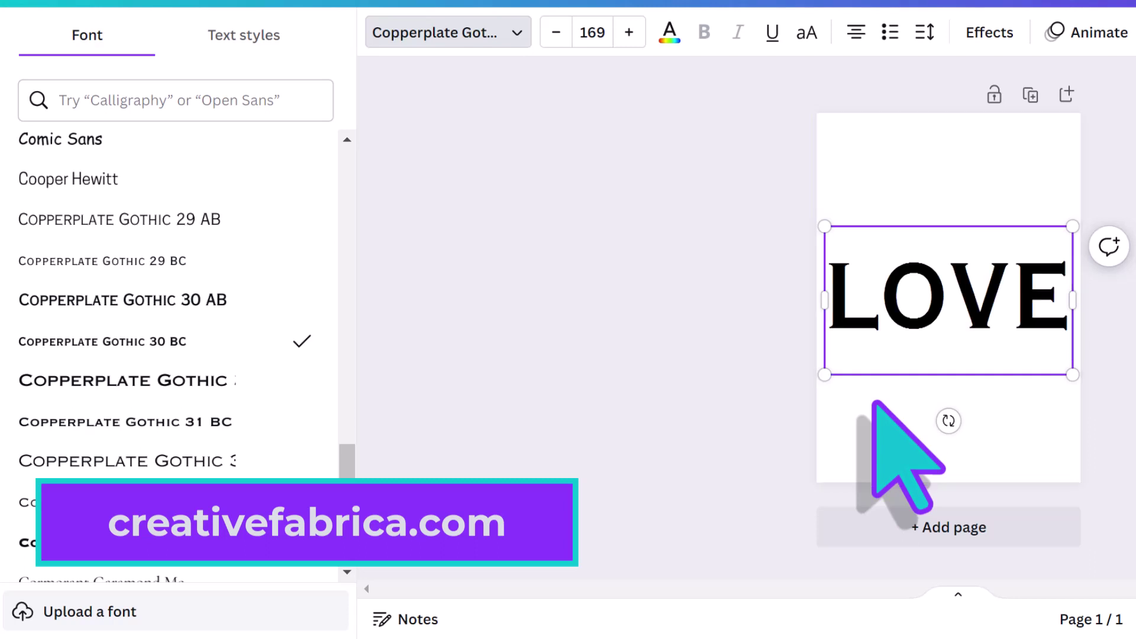
- Upload the custom font file Always Amora and acknowledge the right to use it
left_click(185, 616)
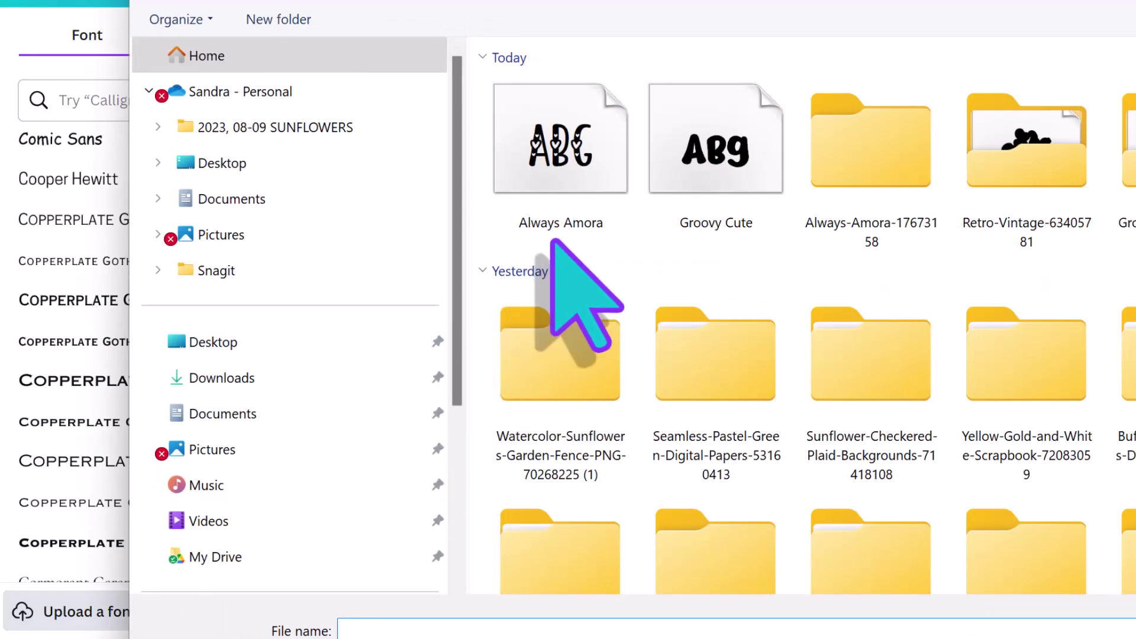
left_click(563, 161)
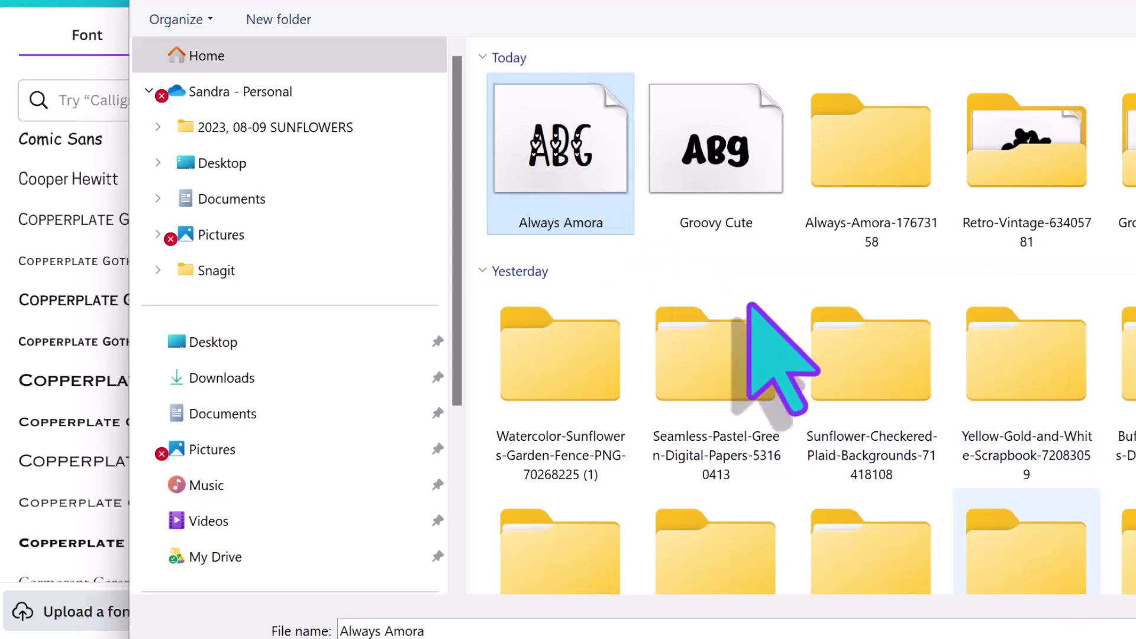
key("Return")
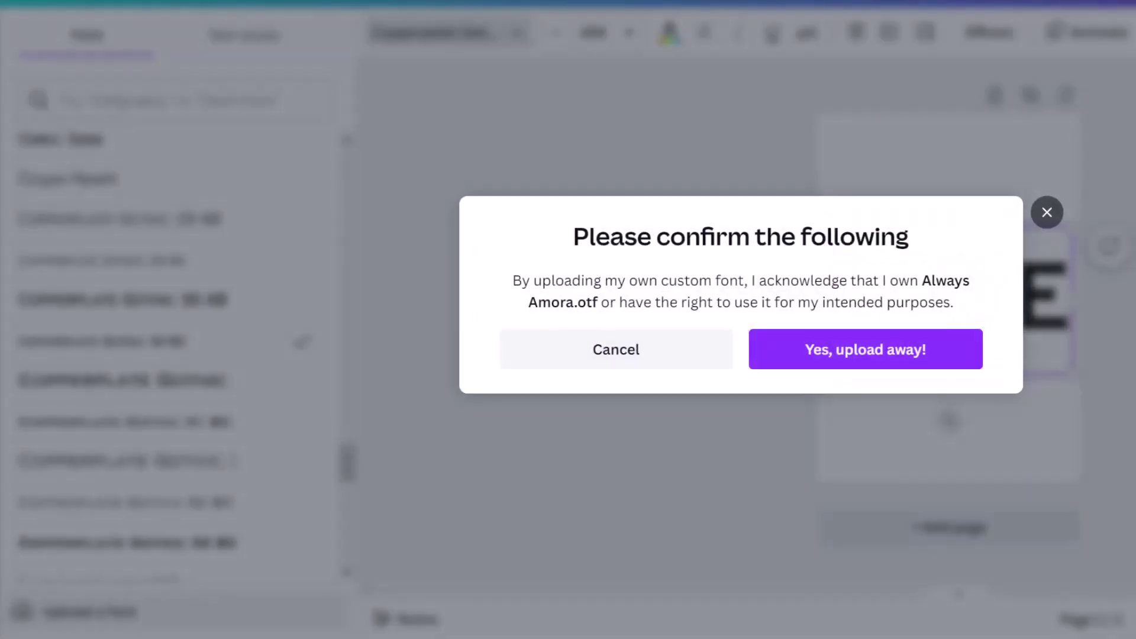
left_click(781, 349)
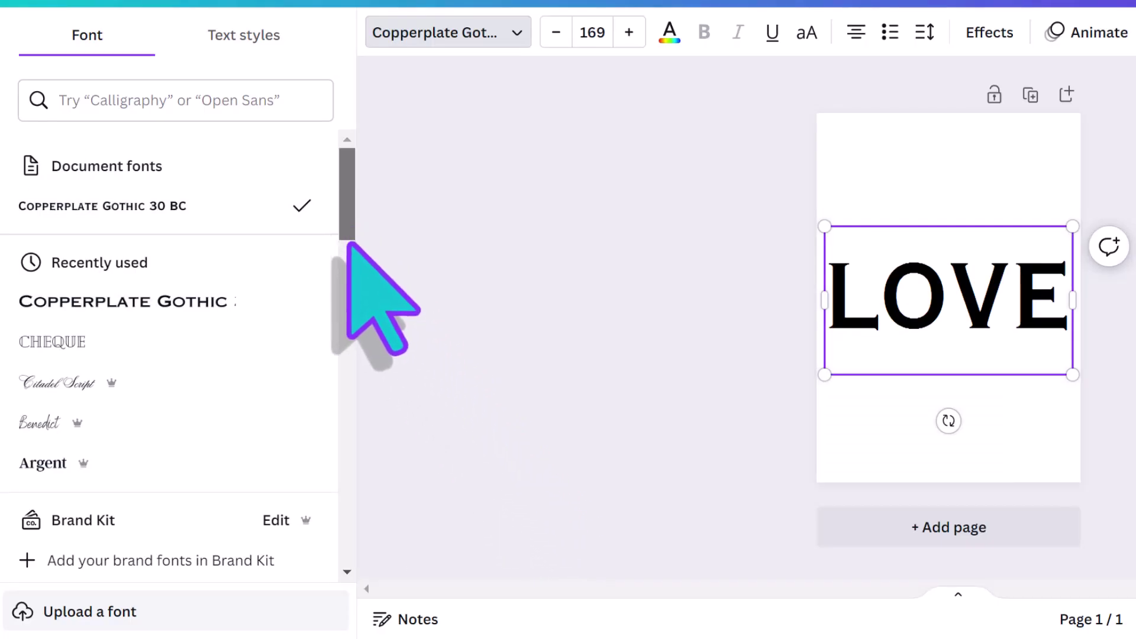
- Apply the uploaded Always Amora Regular font to the "LOVE" heading and enlarge it to a font size of about 234
scroll(348, 247, "down", 3)
scroll(349, 281, "down", 1)
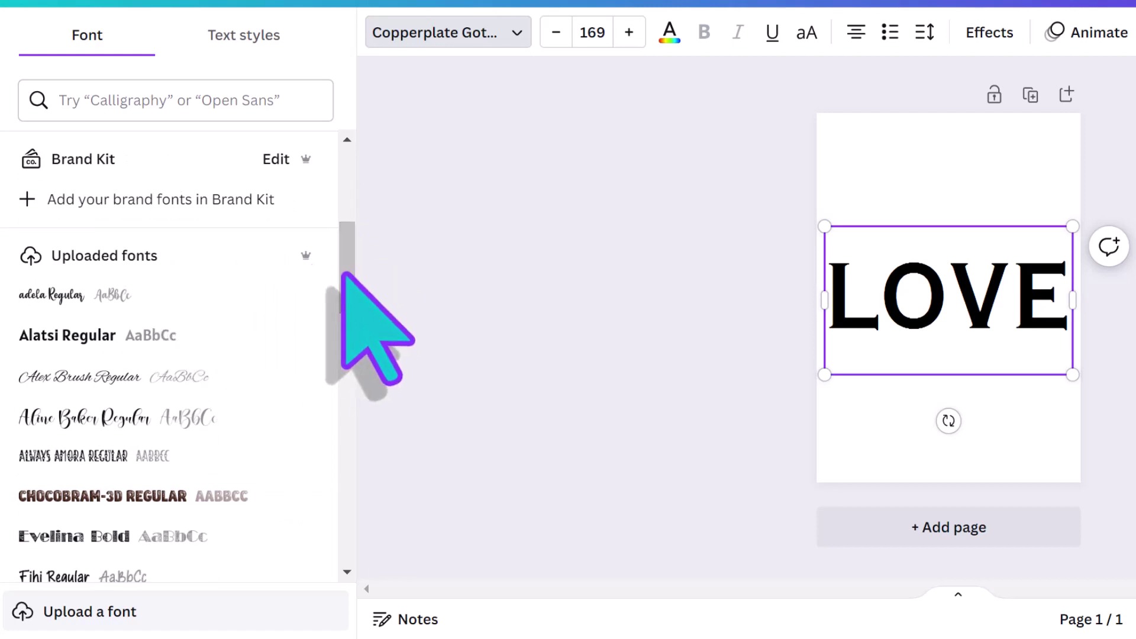
scroll(345, 277, "down", 1)
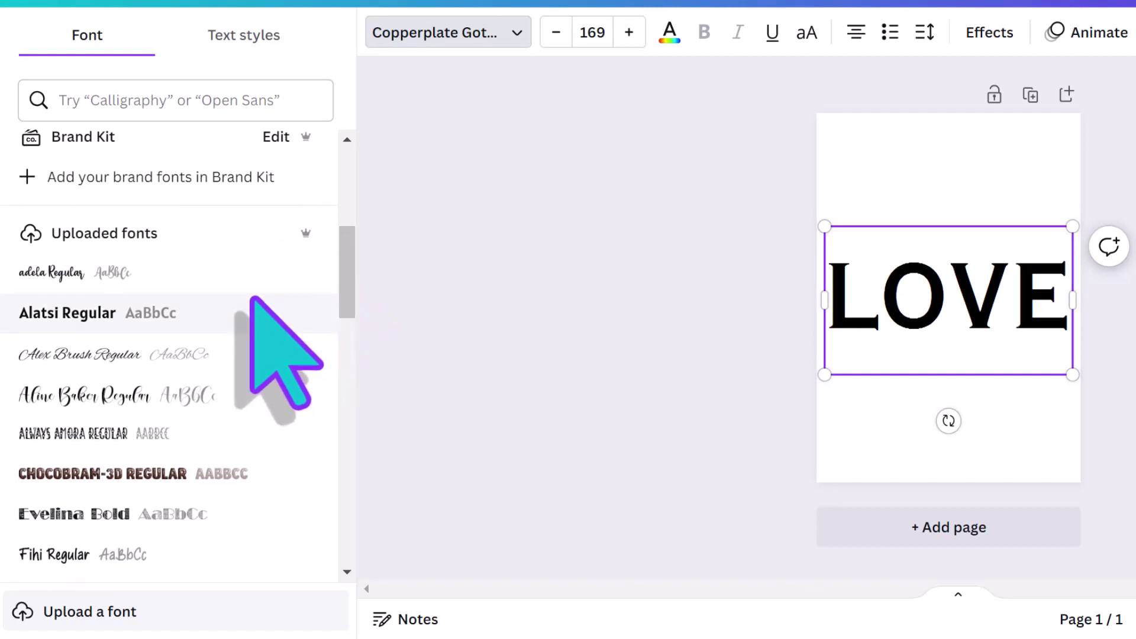
left_click(155, 435)
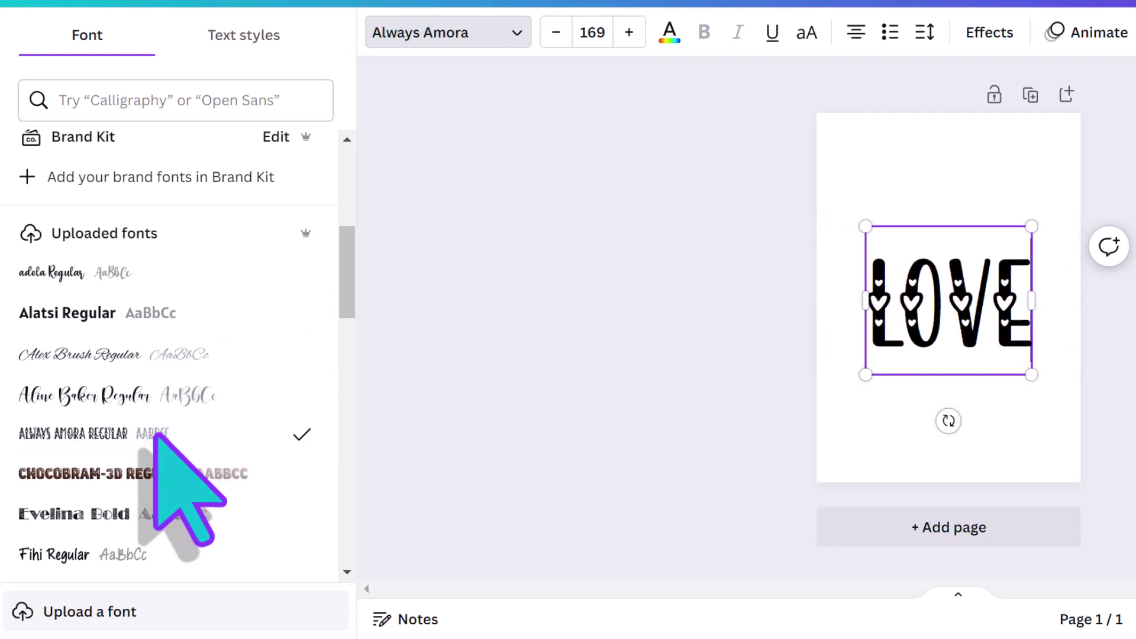
left_click_drag(864, 375, 833, 404)
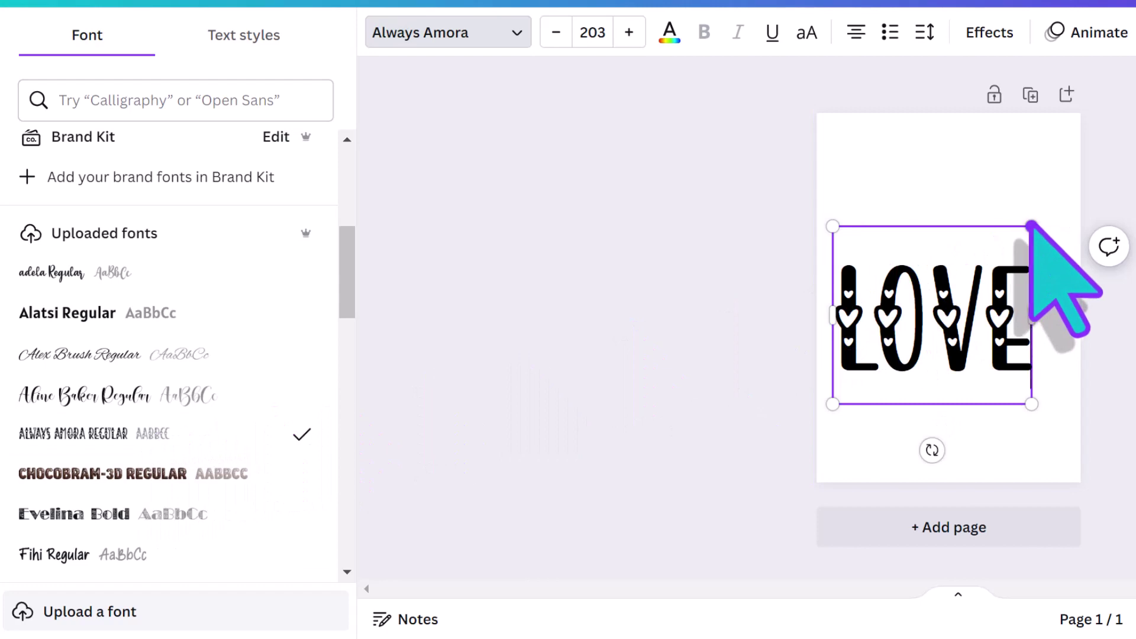
left_click_drag(1031, 225, 1062, 199)
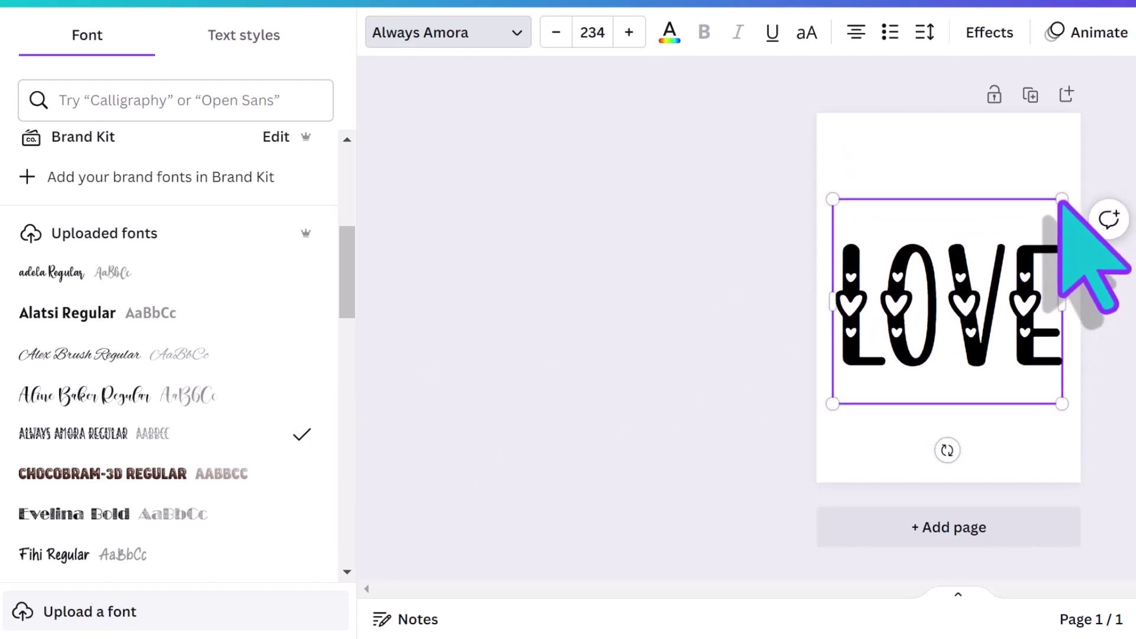